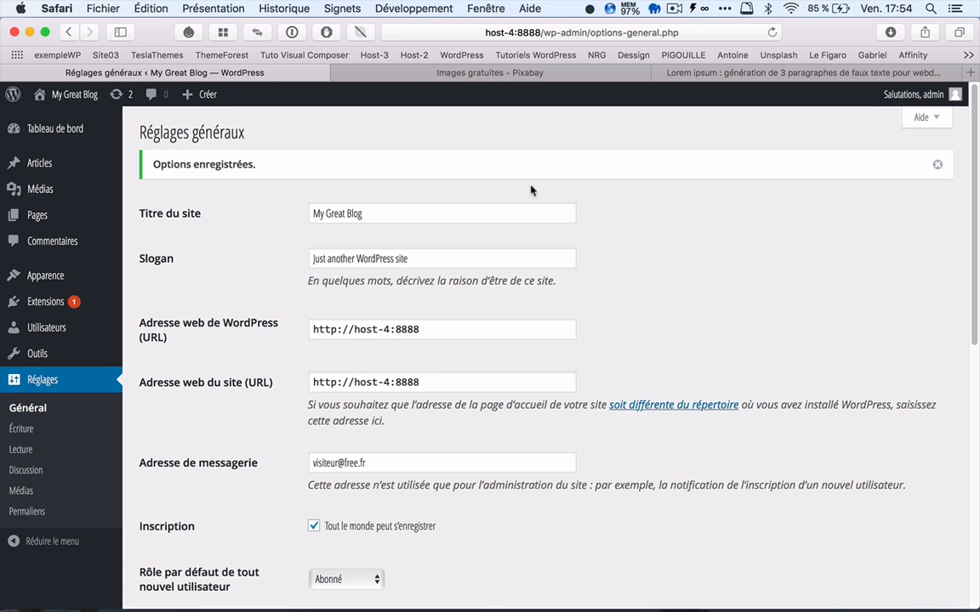
mouse_move(119, 138)
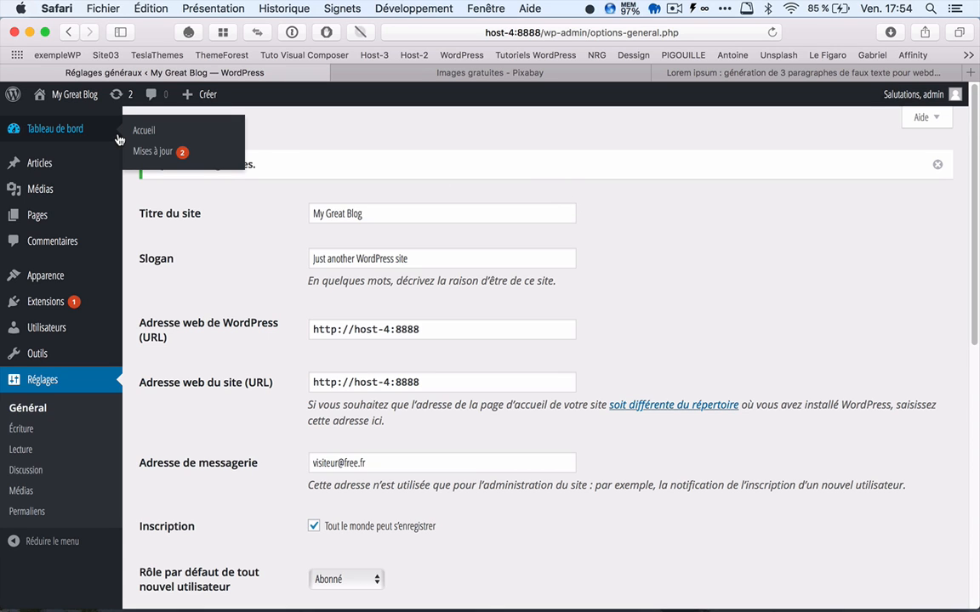
mouse_move(81, 96)
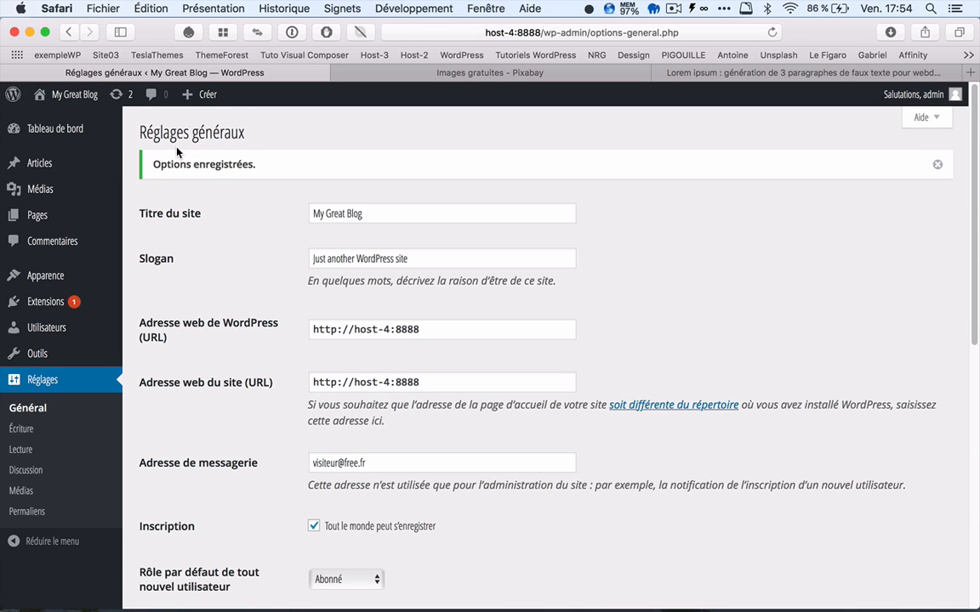
scroll(281, 421, down, 5)
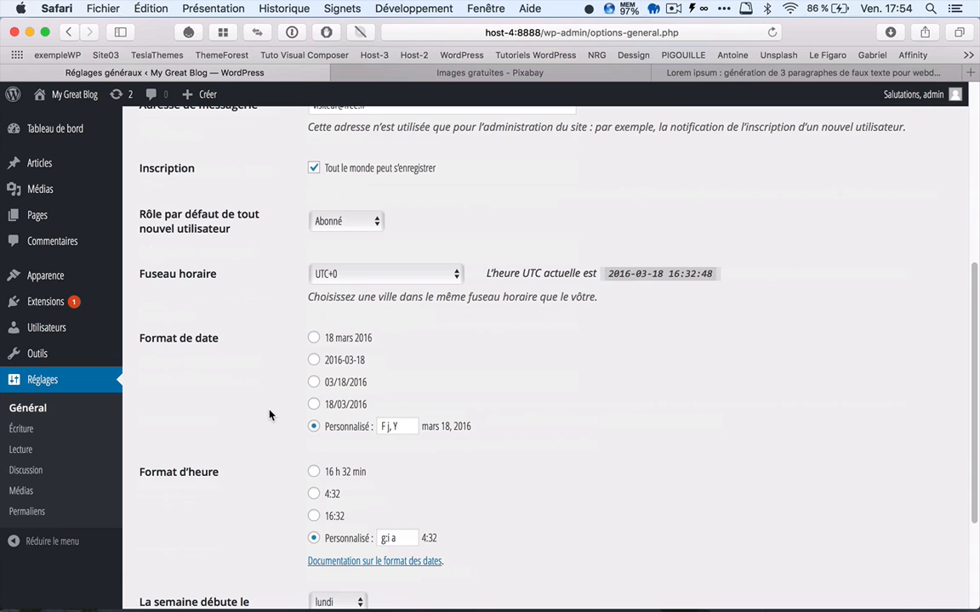
scroll(268, 414, up, 4)
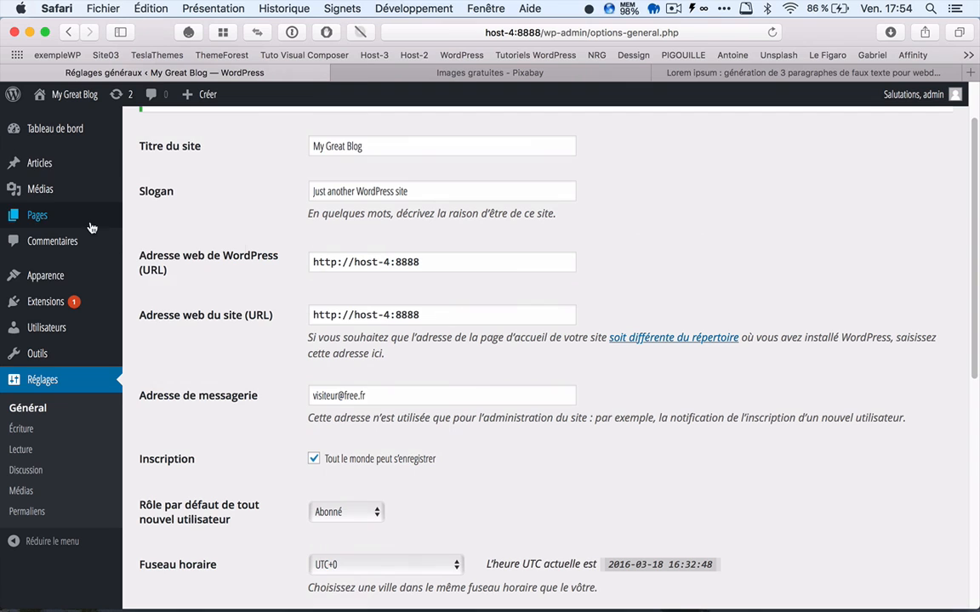
Step: Search the installable extensions for "ultimate member"
mouse_move(53, 285)
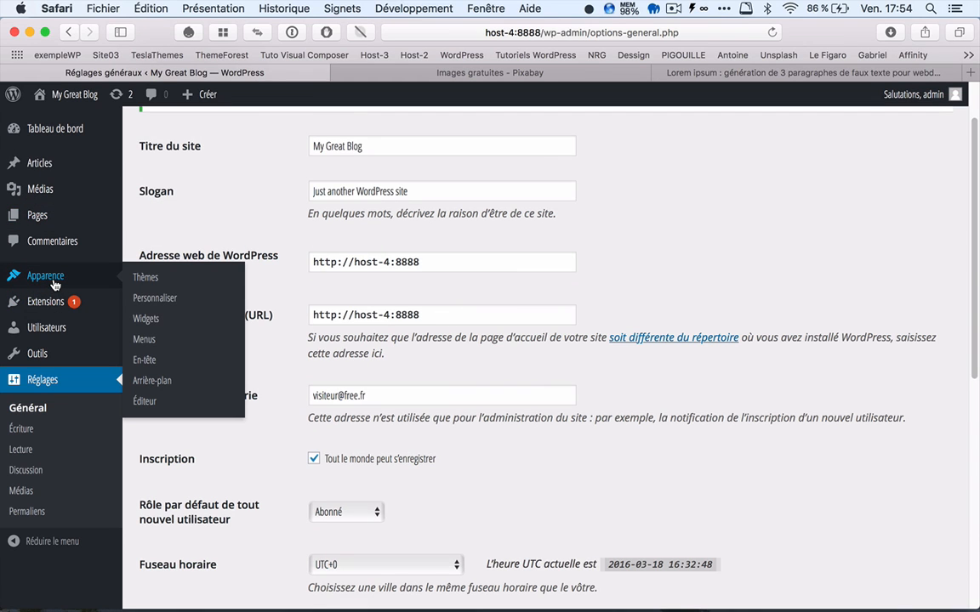
click(56, 305)
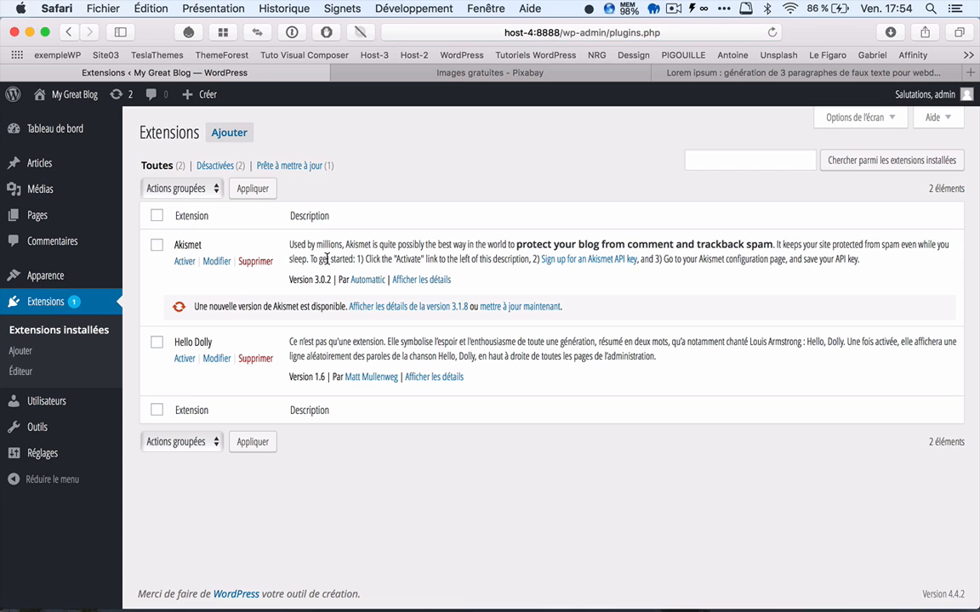
click(237, 138)
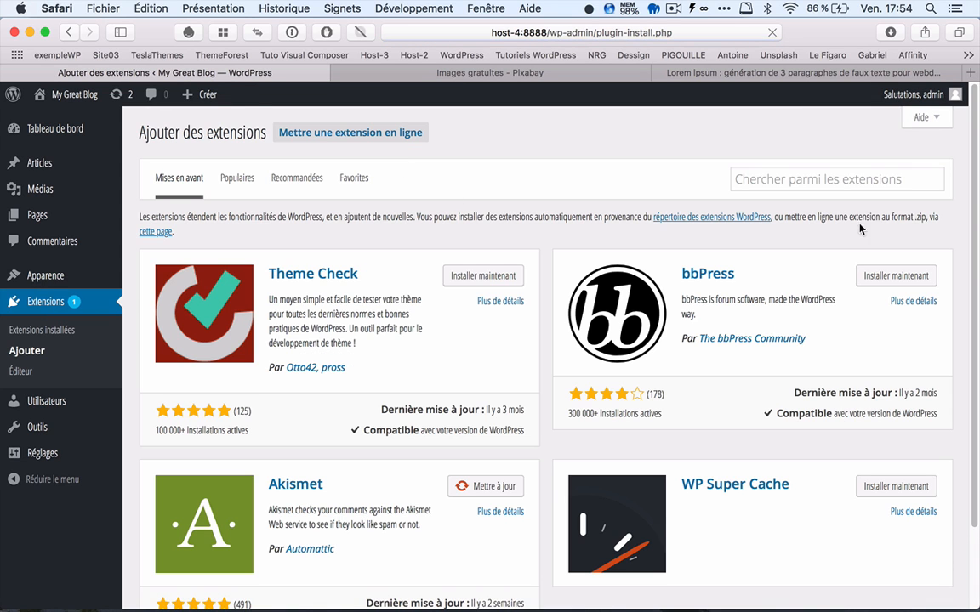
click(789, 178)
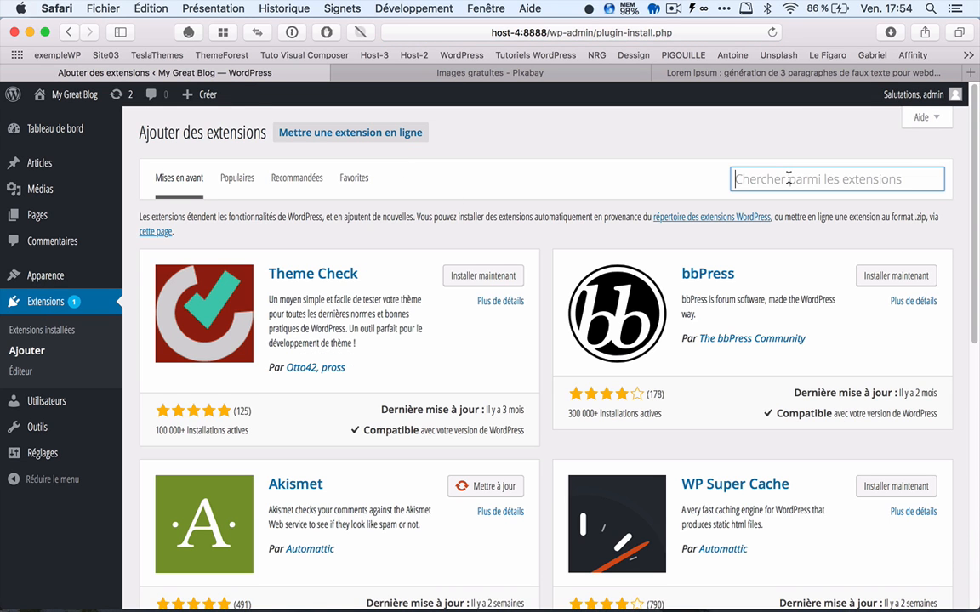
text(ul)
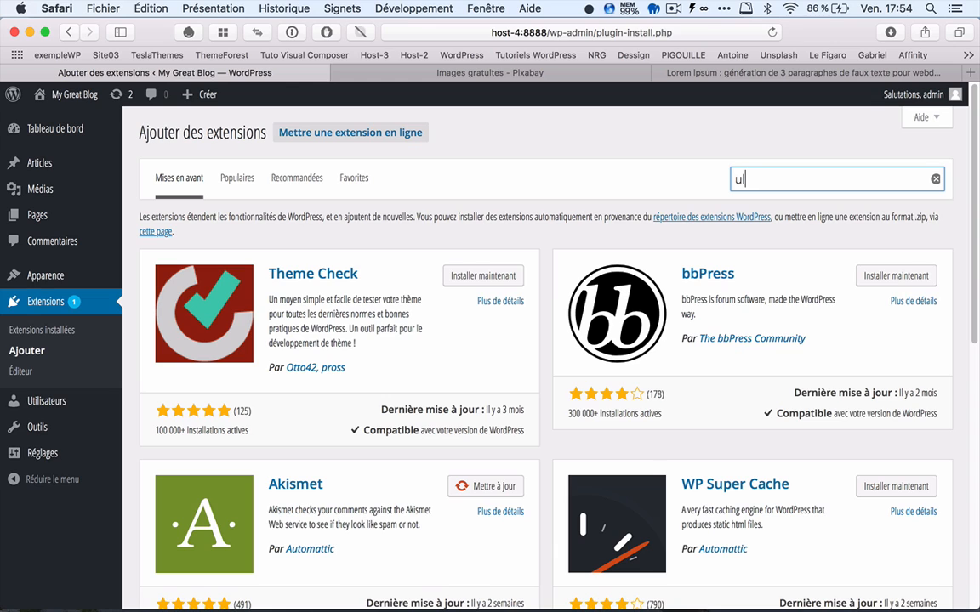
text(timate member)
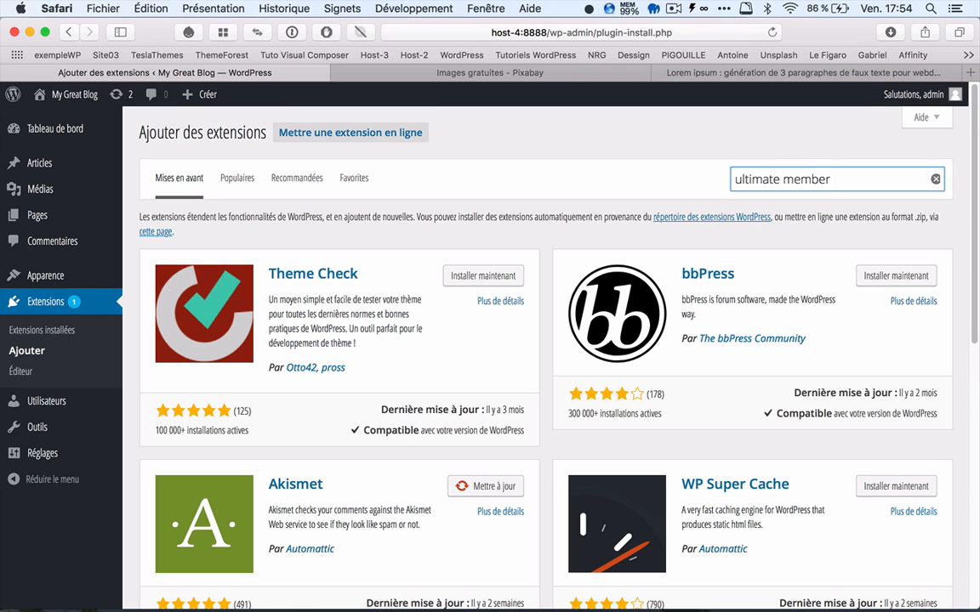
key(Return)
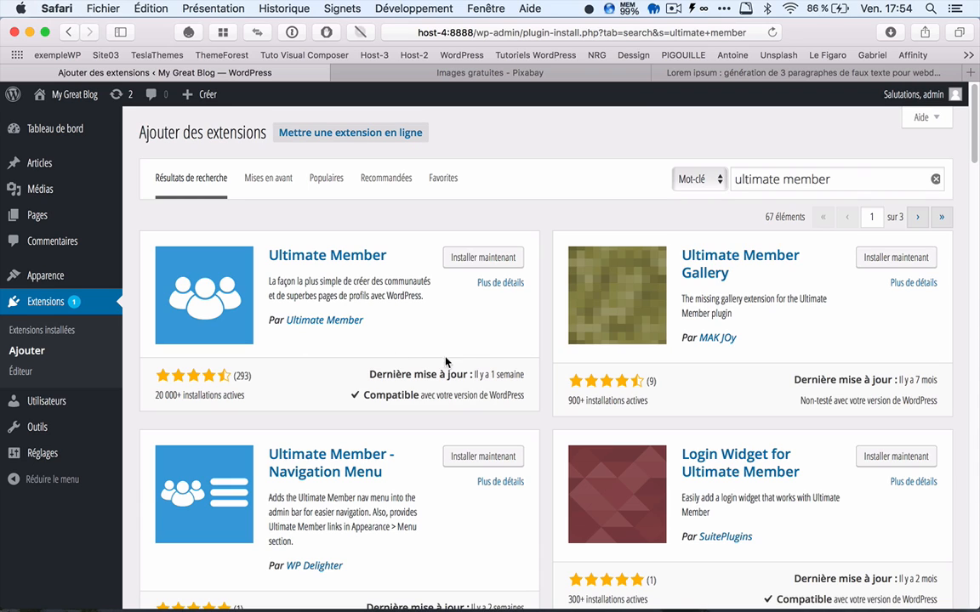
Step: Install the Ultimate Member extension and activate it
click(494, 260)
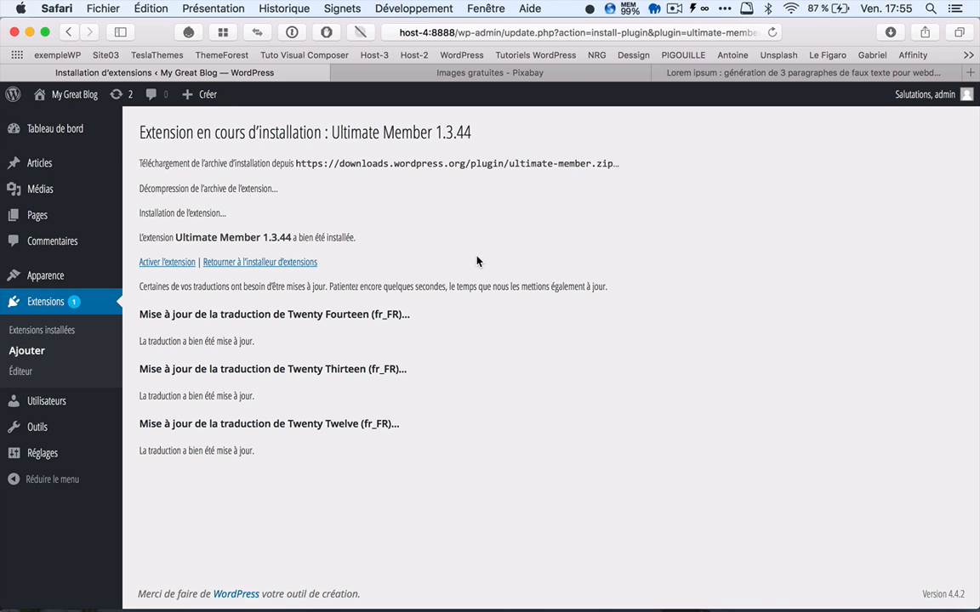
click(175, 266)
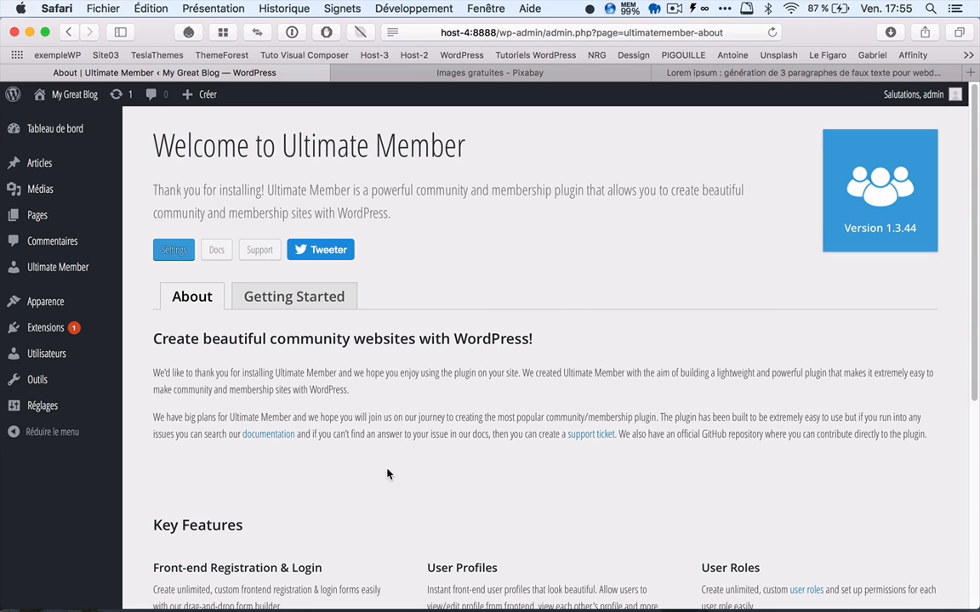
Step: Review Ultimate Member's welcome information and its Getting Started page, including the list of automatically installed pages
scroll(387, 473, down, 8)
scroll(390, 471, up, 8)
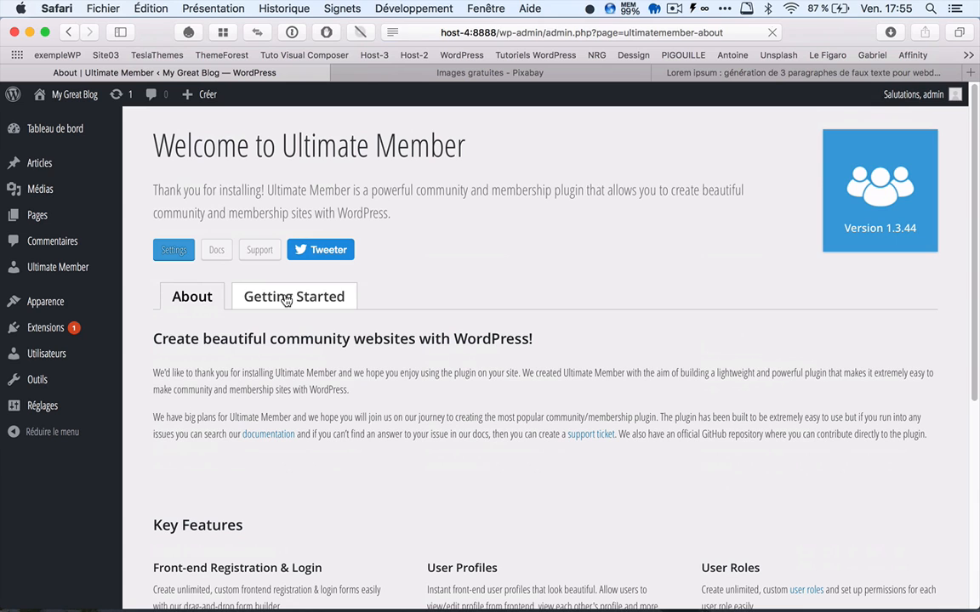
click(286, 301)
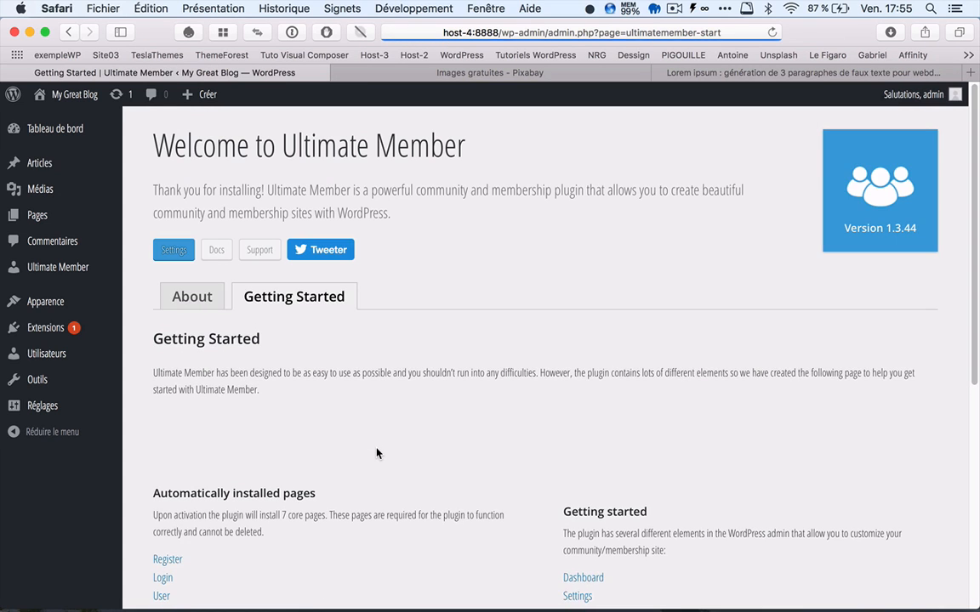
scroll(376, 452, down, 5)
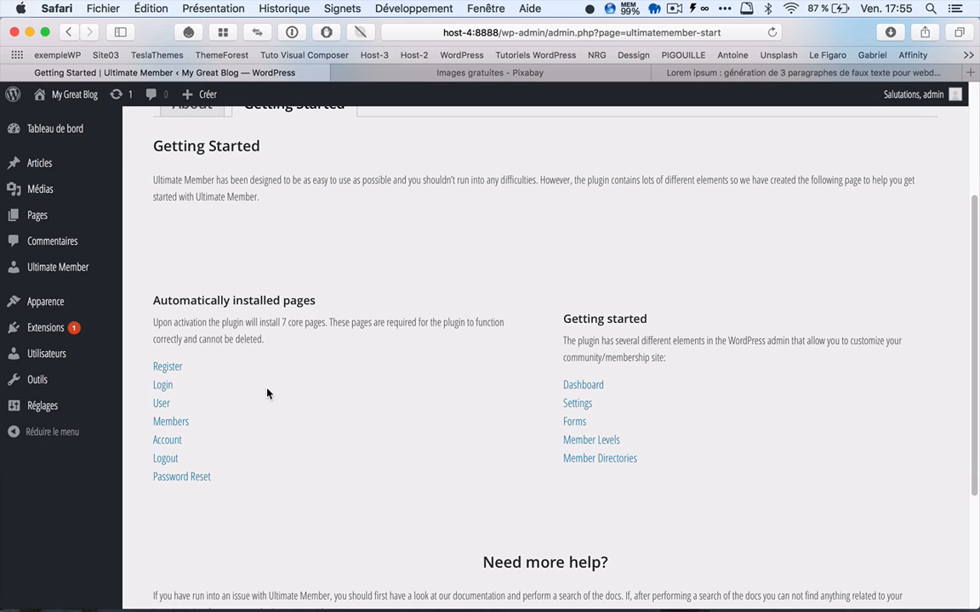
scroll(267, 393, up, 5)
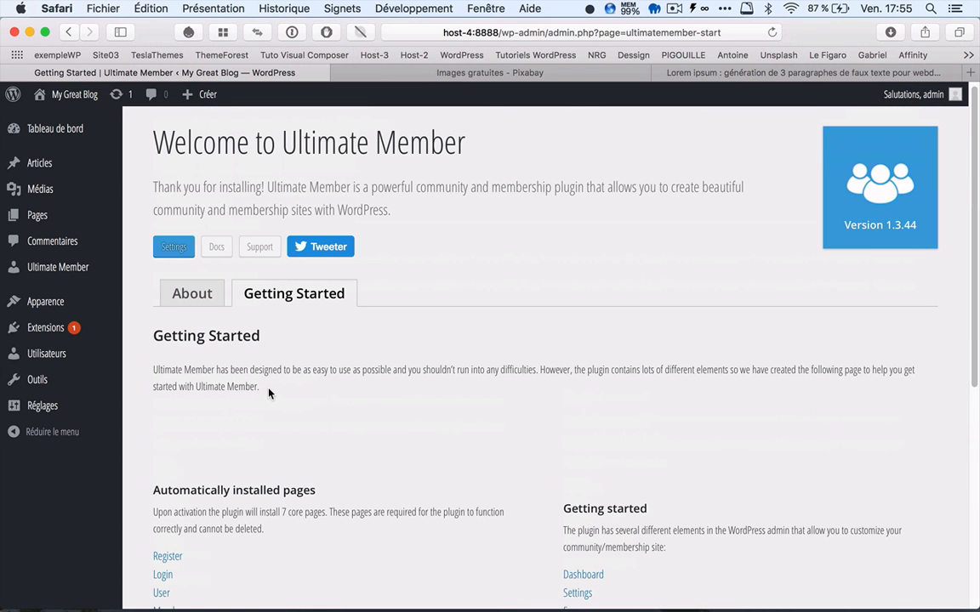
scroll(269, 393, up, 1)
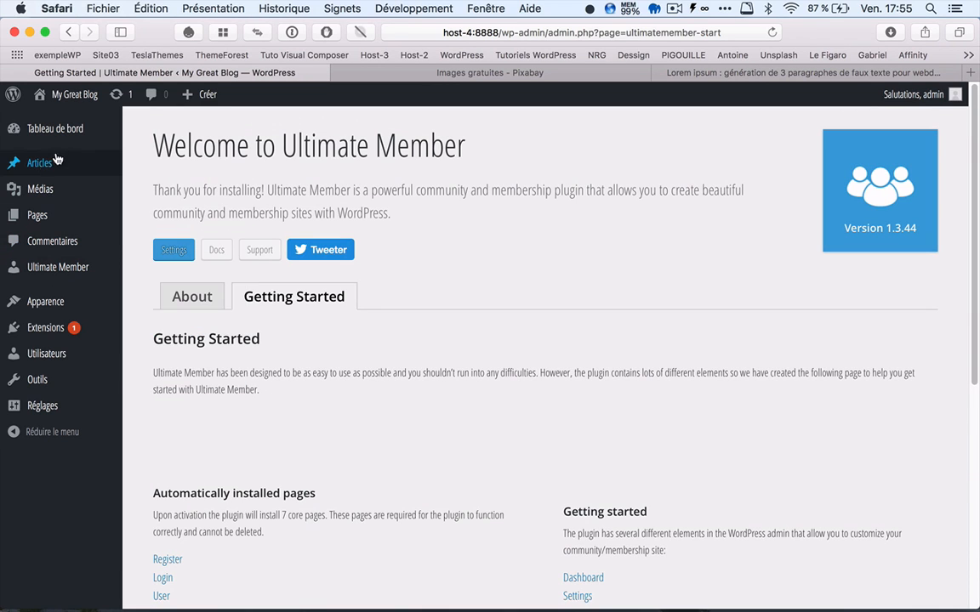
Step: Create a new article titled "Post1"
mouse_move(48, 170)
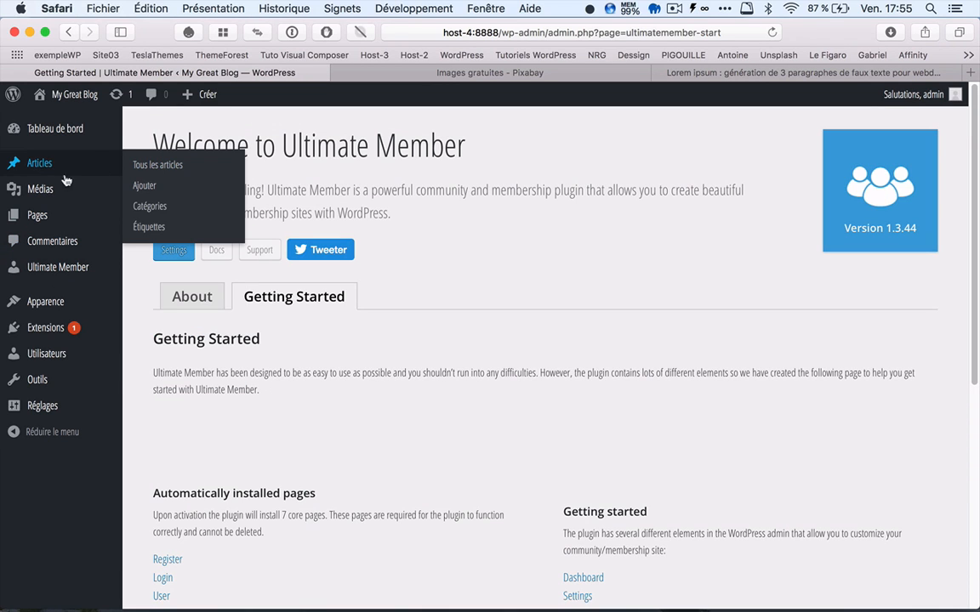
click(158, 188)
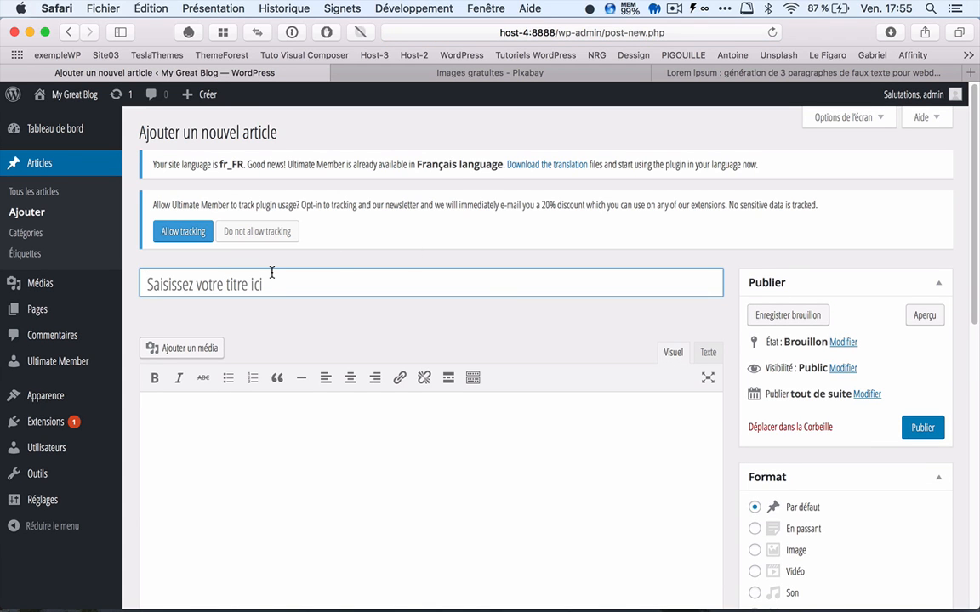
text(Post1)
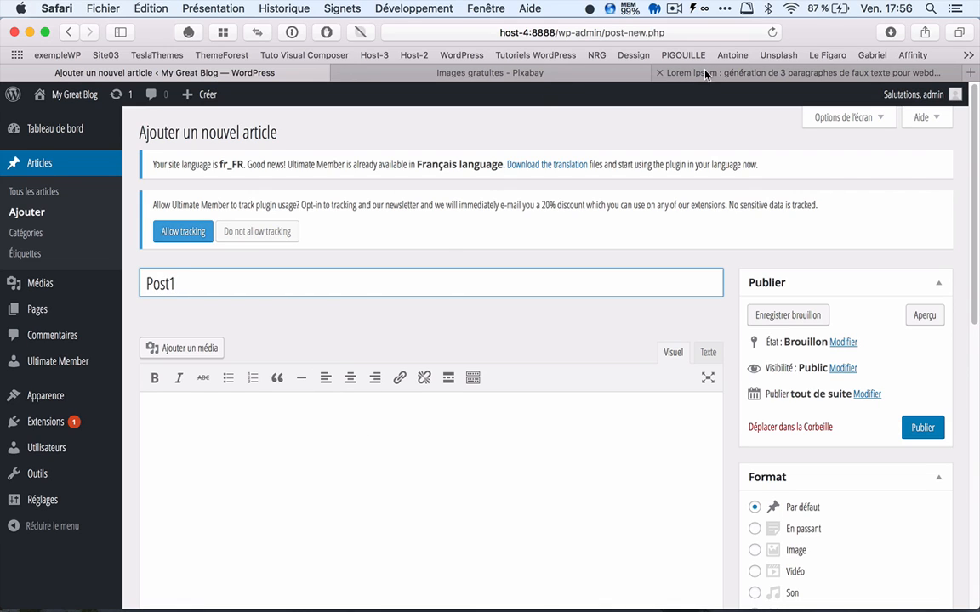
Step: Copy the first lorem ipsum paragraph from the faux-texte.com page into the body of the Post1 article
click(655, 69)
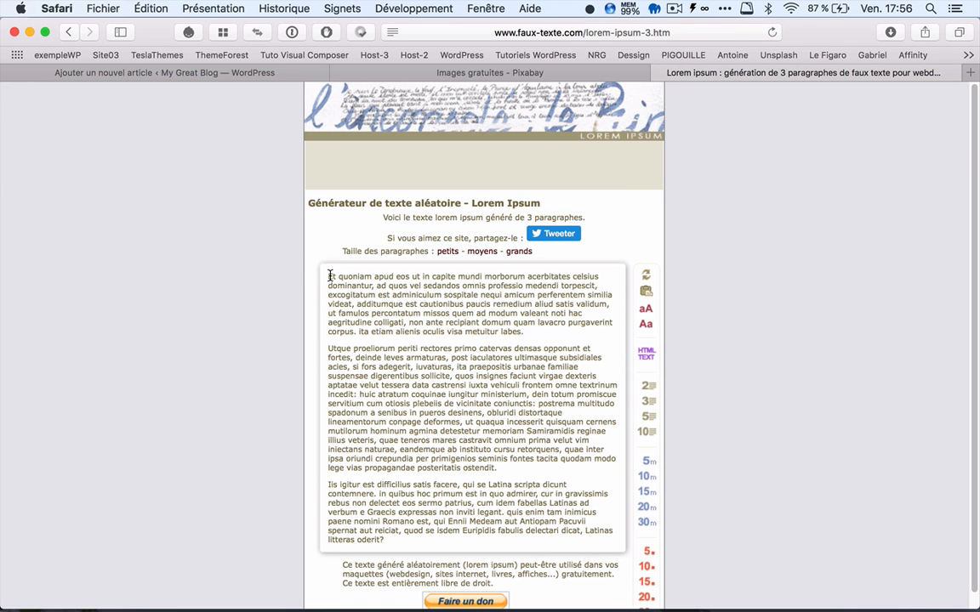
drag(326, 279, 519, 334)
key(ctrl+c)
click(526, 352)
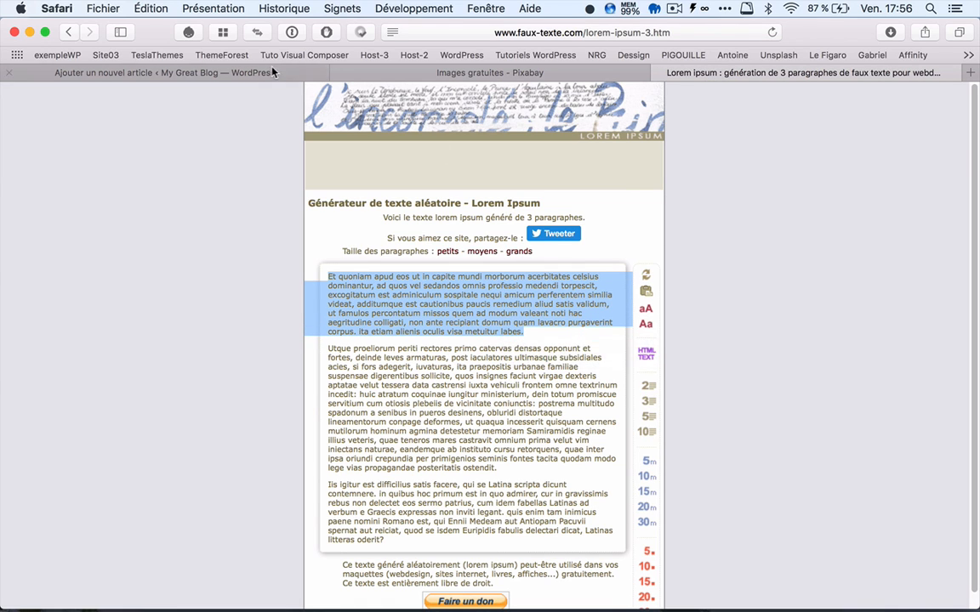
click(243, 70)
click(157, 400)
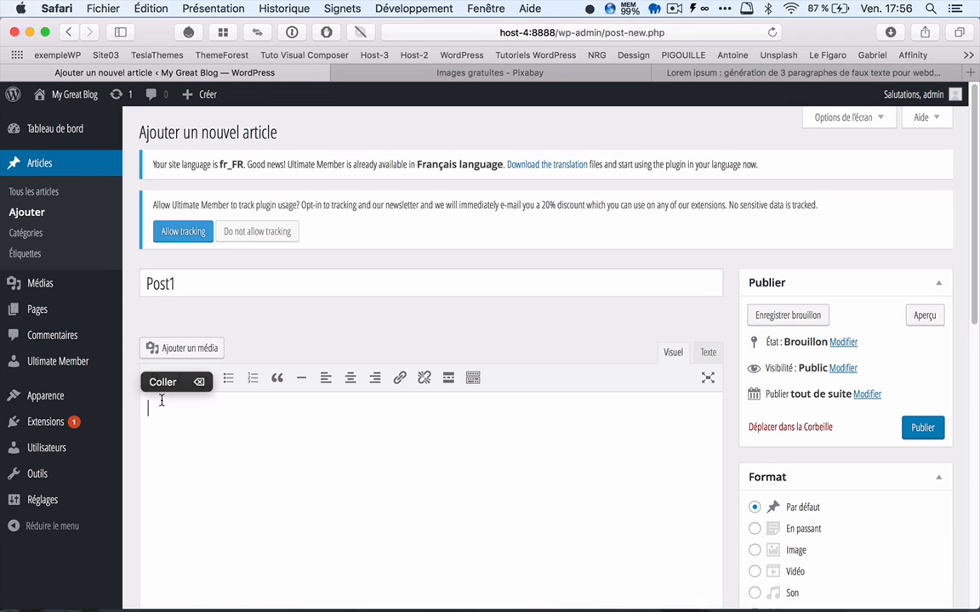
click(153, 380)
Step: Set munich-1220908_640.jpg from the media library as Post1's featured image and publish the article
scroll(503, 399, down, 5)
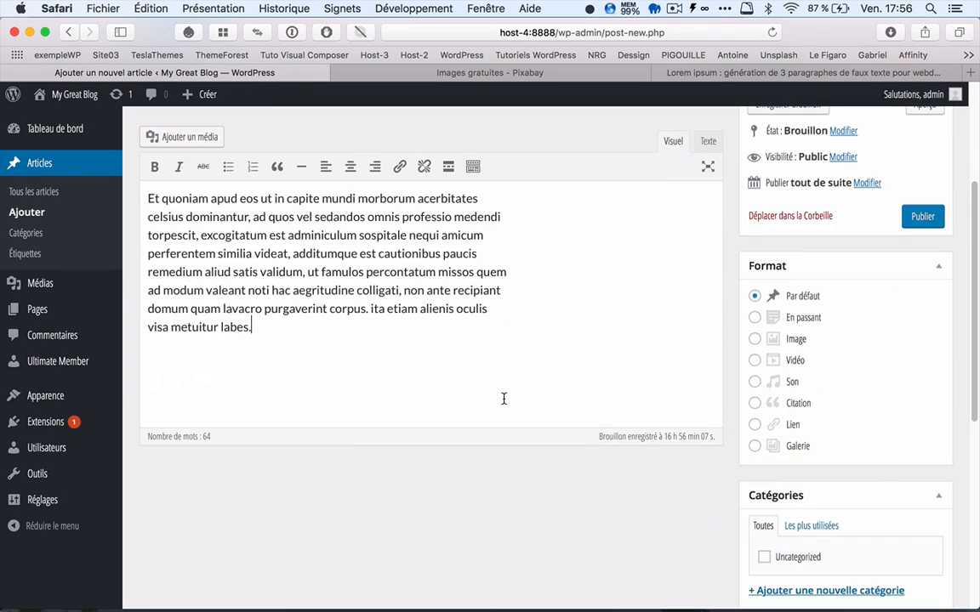
scroll(848, 500, down, 5)
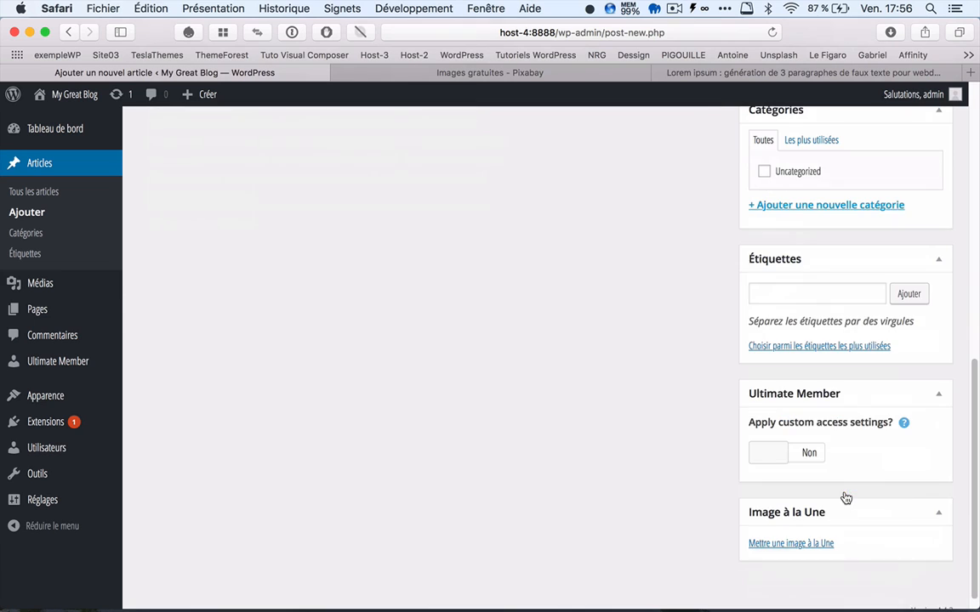
click(809, 543)
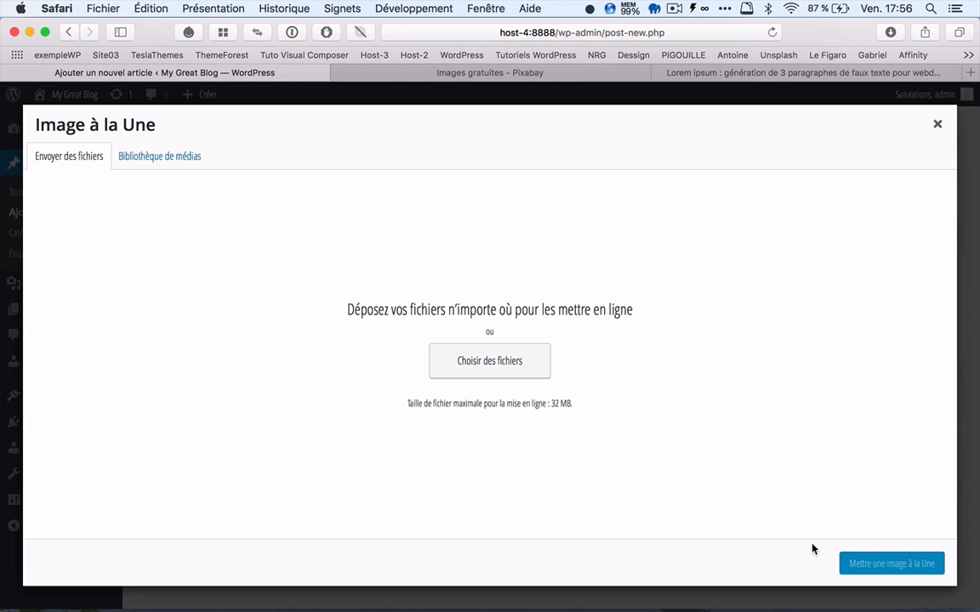
click(178, 162)
click(100, 279)
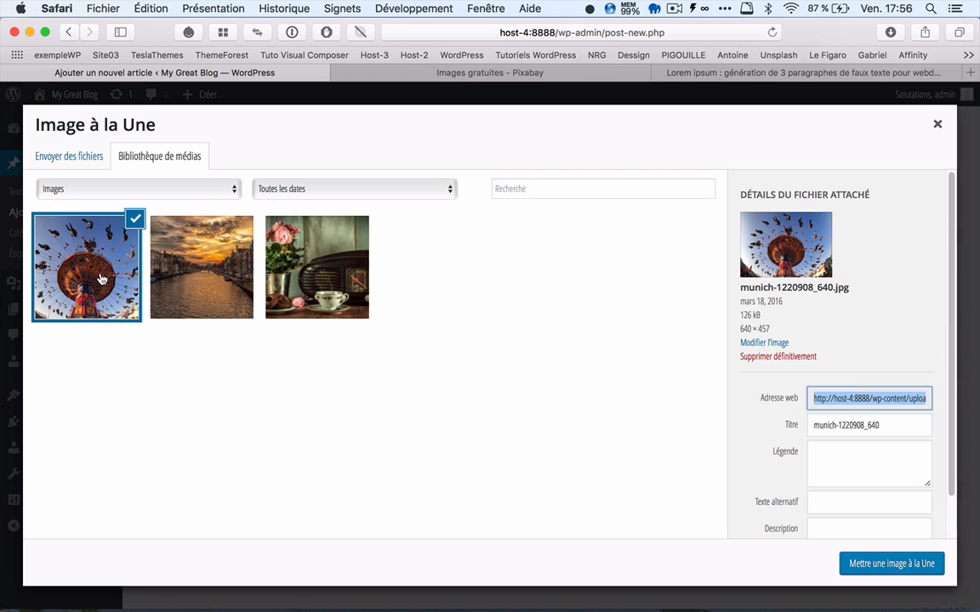
click(884, 562)
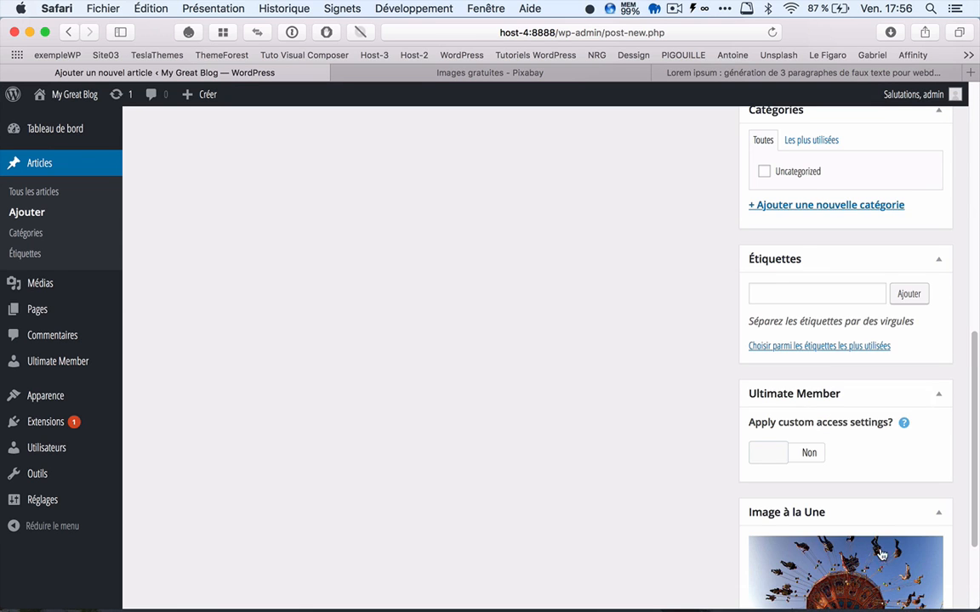
scroll(742, 285, up, 10)
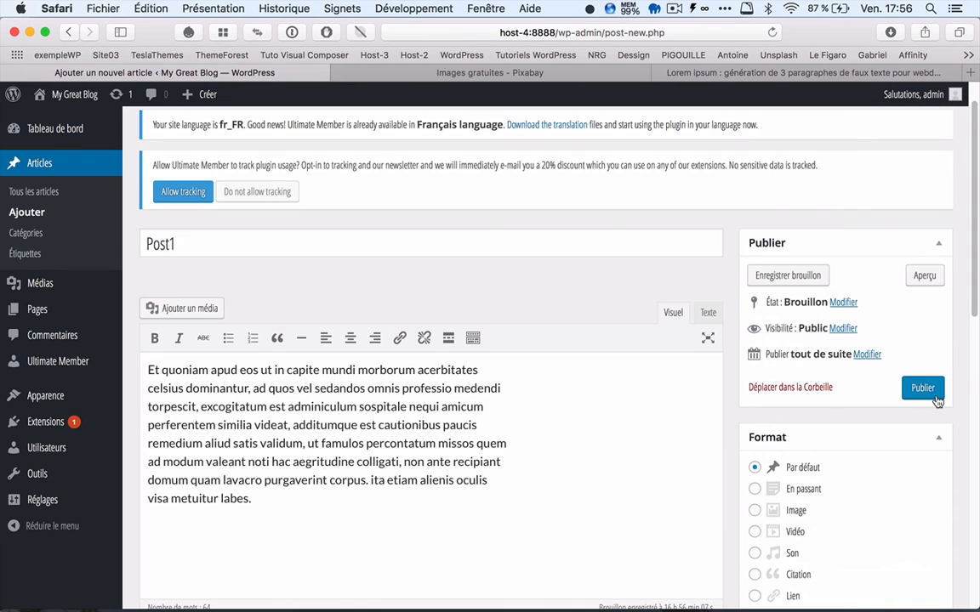
click(935, 399)
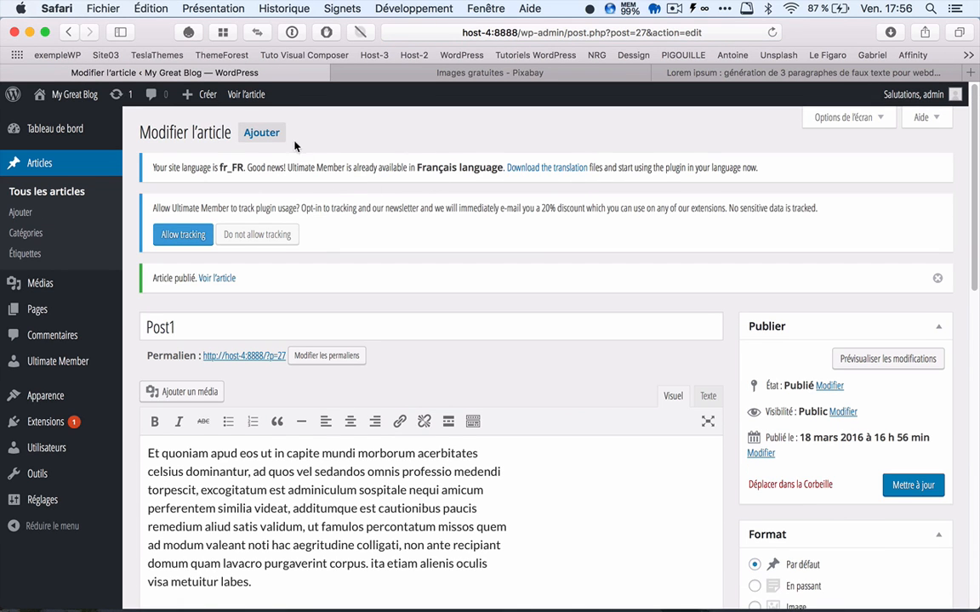
Step: Start another new article titled "Post2"
click(264, 134)
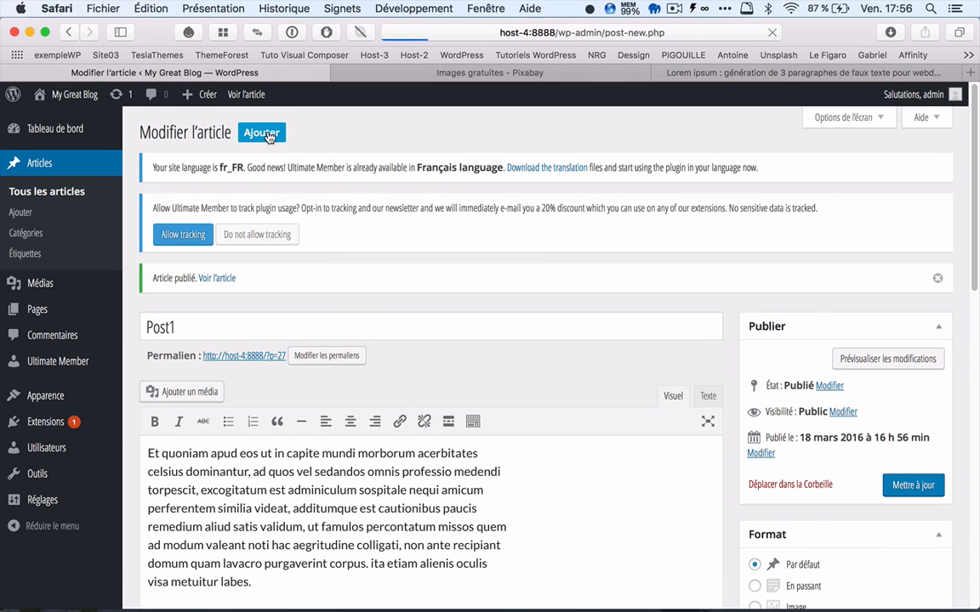
text(Post2)
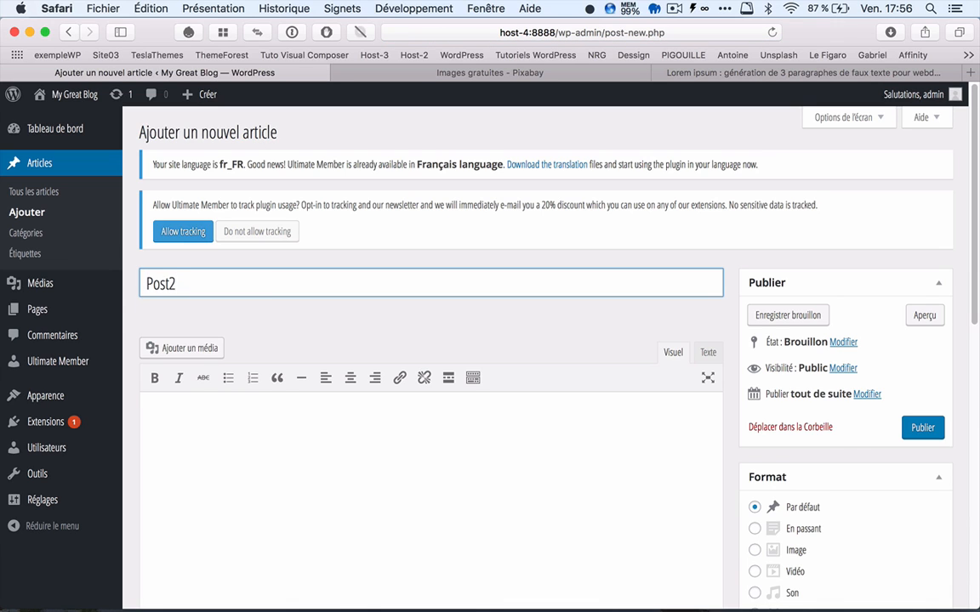
scroll(210, 411, down, 1)
click(183, 347)
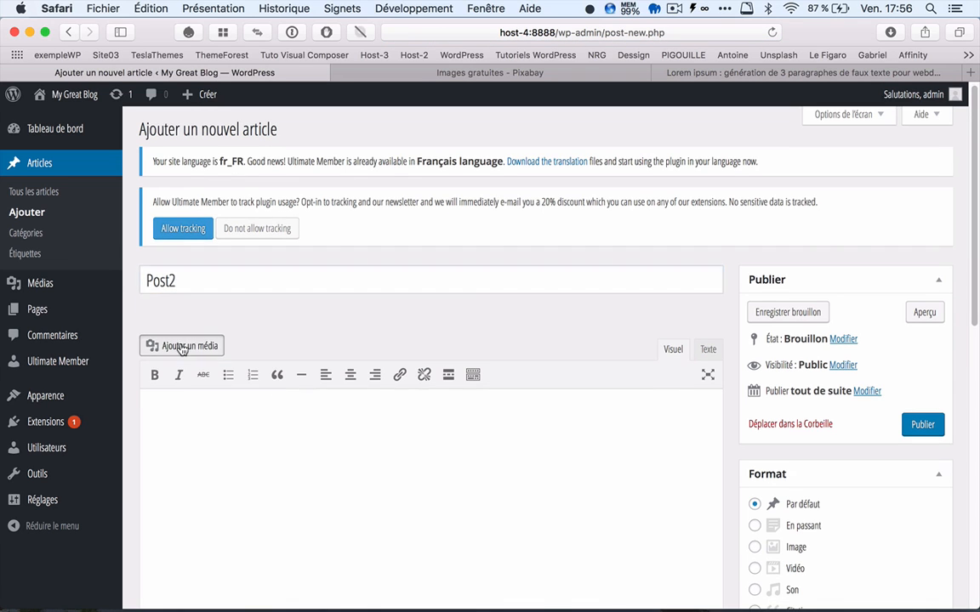
click(320, 291)
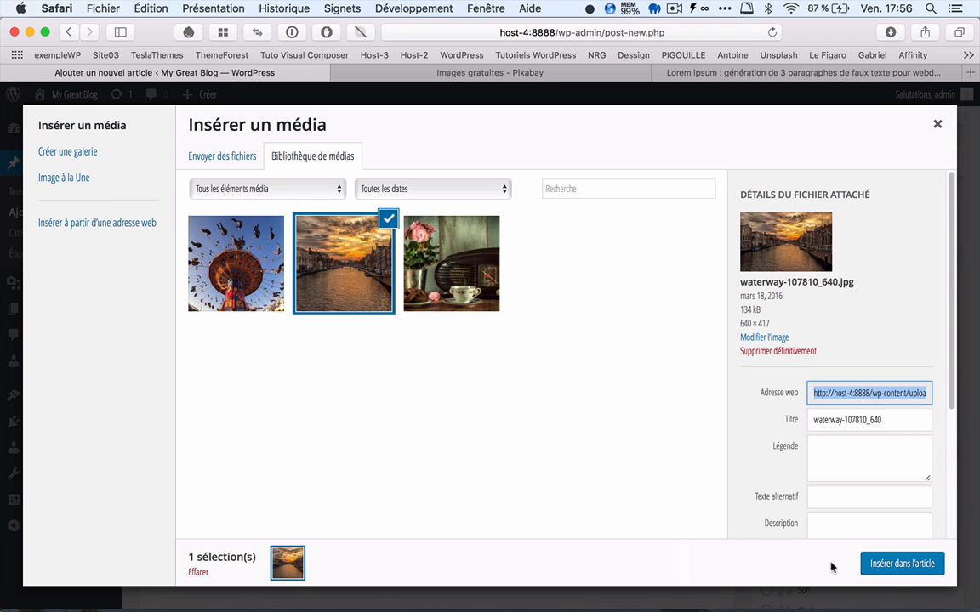
click(897, 564)
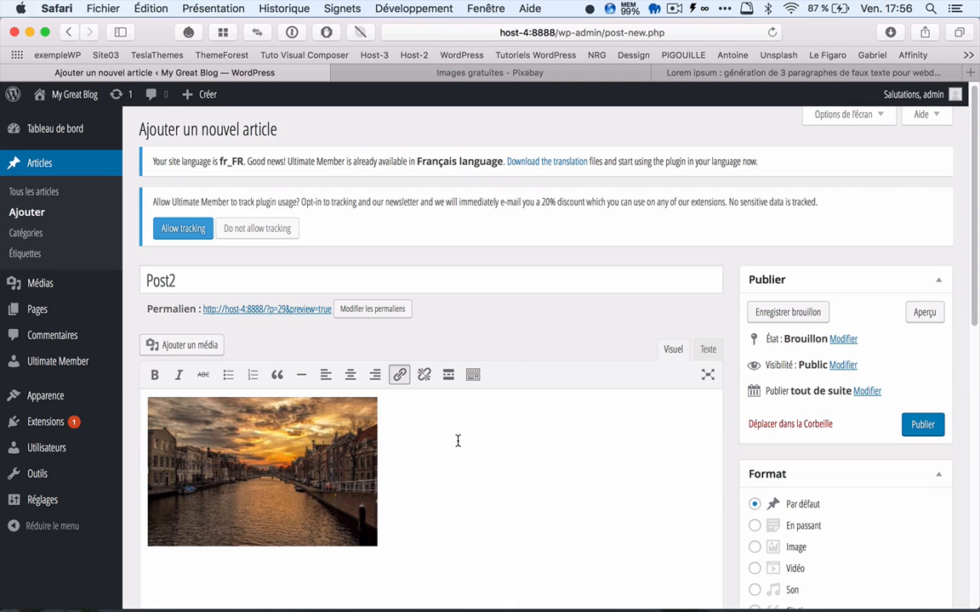
click(311, 416)
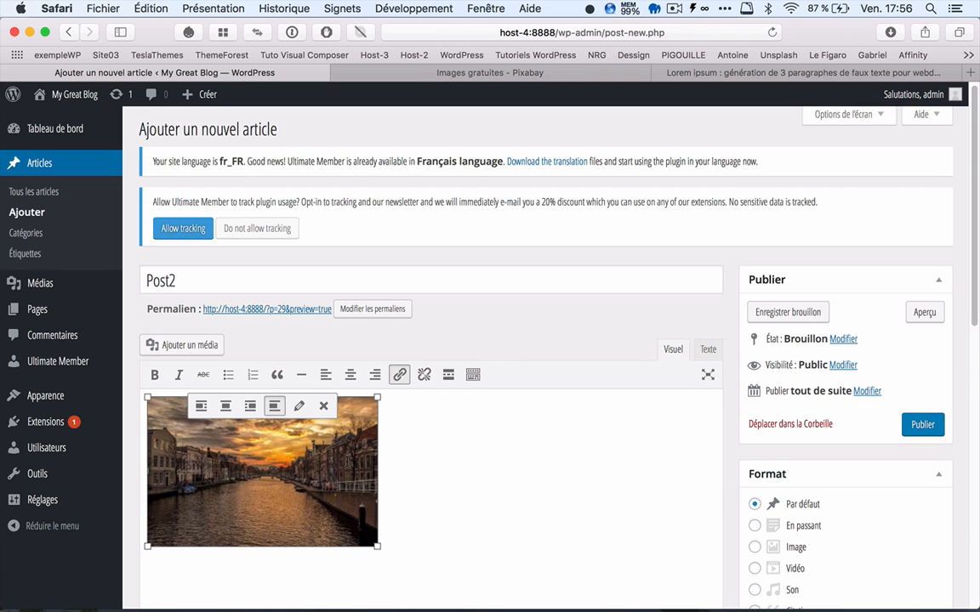
click(324, 405)
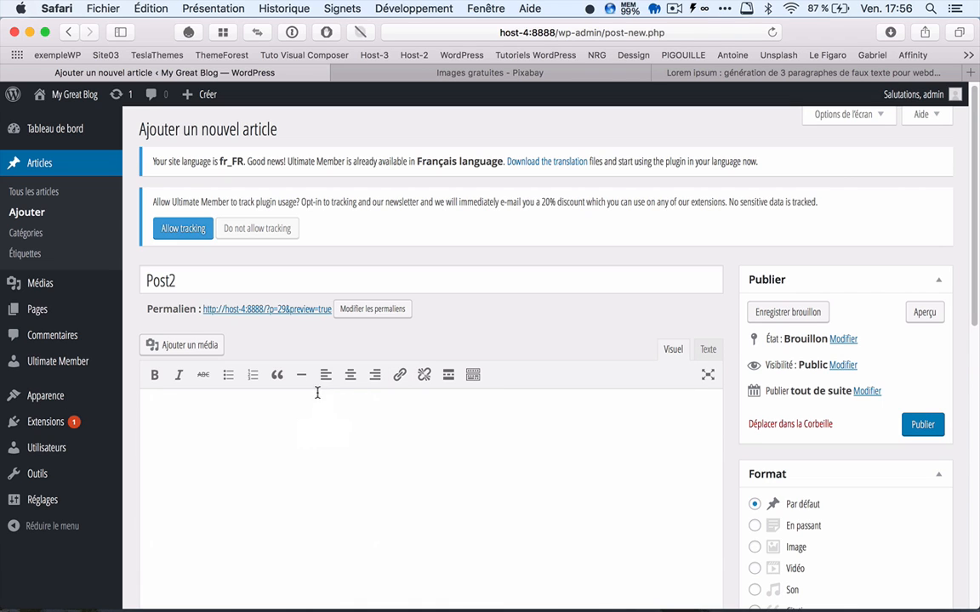
Step: Paste the copied lorem ipsum paragraph into the body of the Post2 article
right_click(162, 409)
click(196, 315)
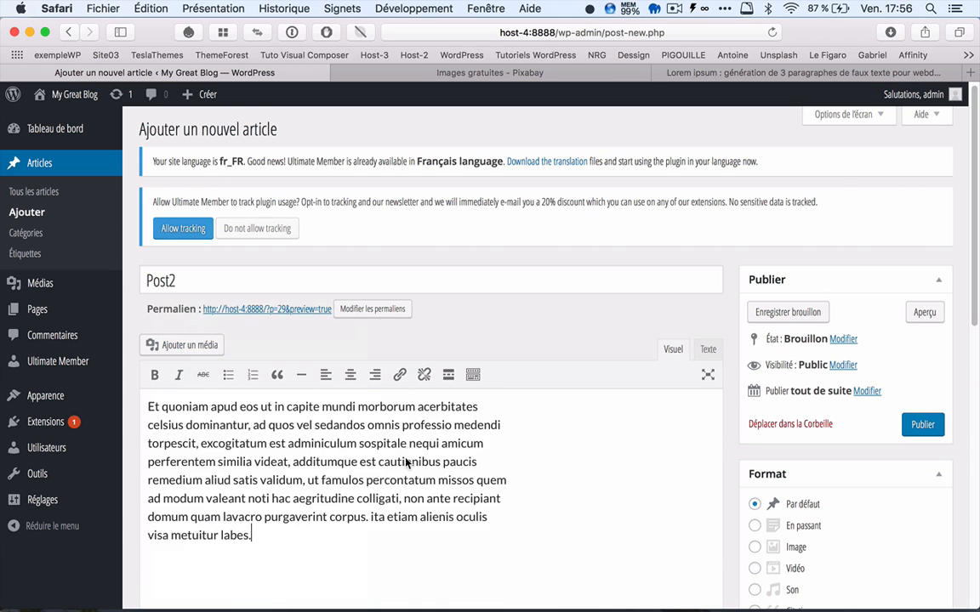
Step: Set waterway-107810_640.jpg from the media library as Post2's featured image and publish the article
scroll(723, 492, down, 10)
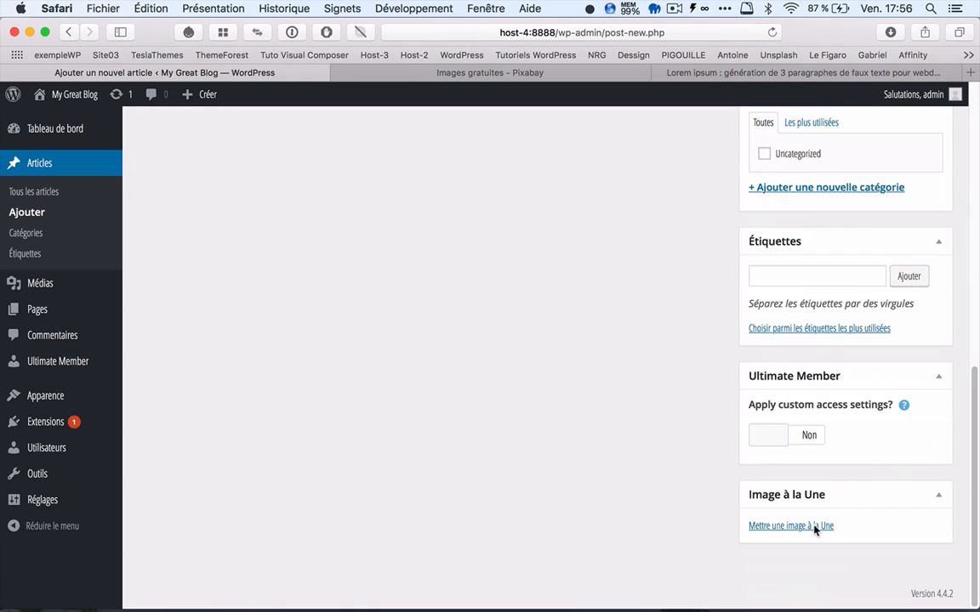
click(804, 527)
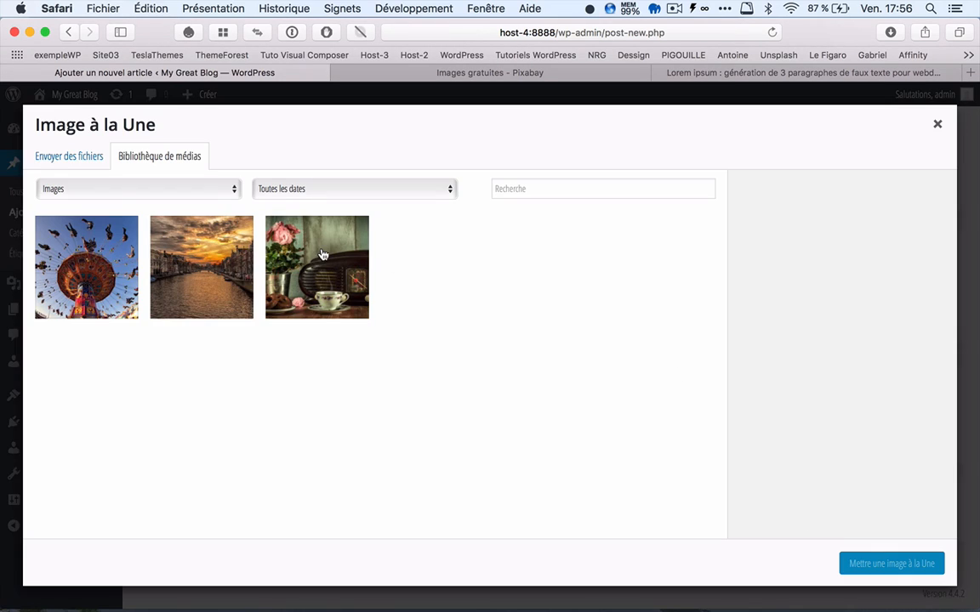
click(233, 272)
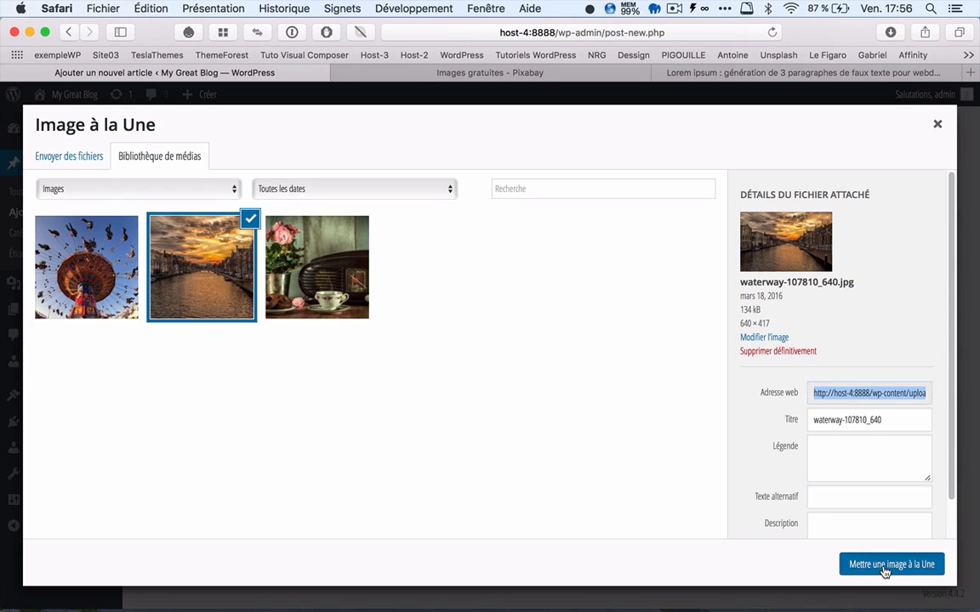
click(885, 568)
scroll(901, 247, up, 8)
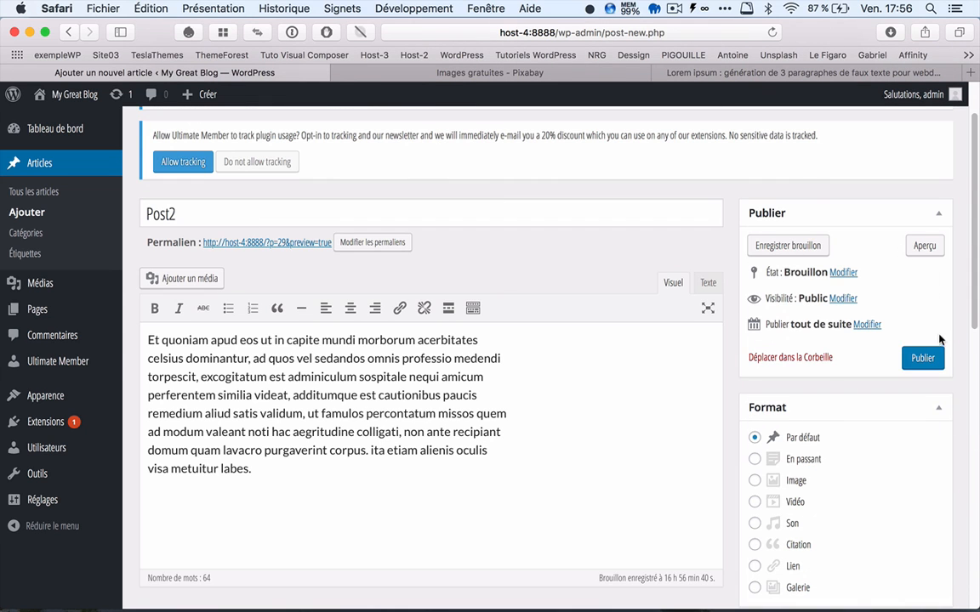
click(920, 358)
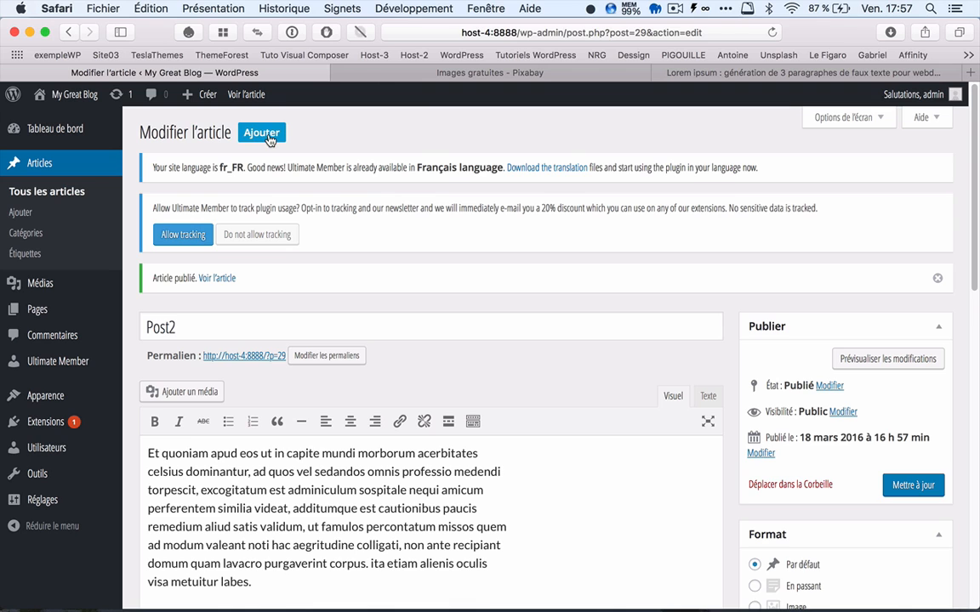
Step: Create a new article titled "Post3" and paste the copied lorem ipsum paragraph into its body
click(265, 134)
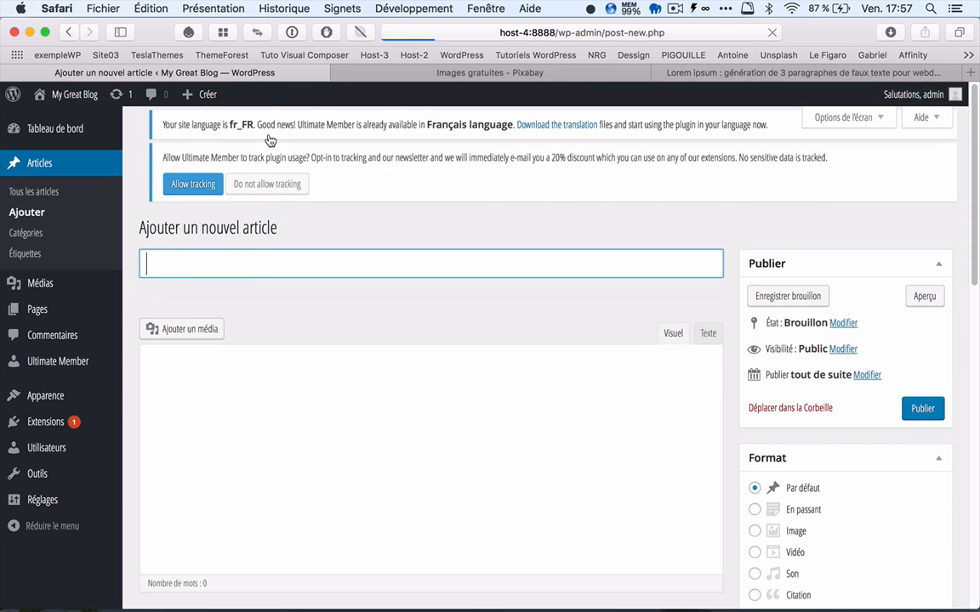
text(Po)
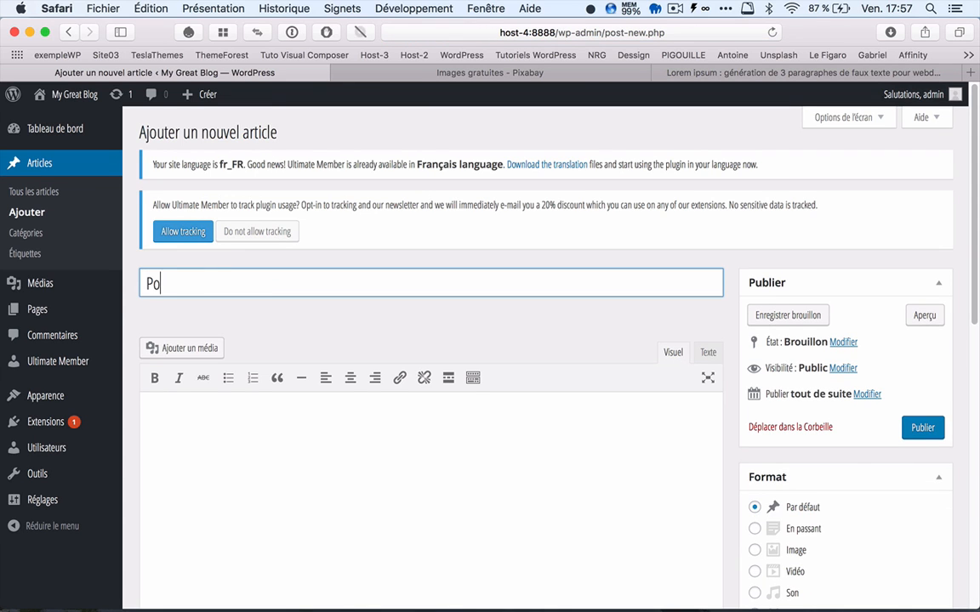
text(st3)
click(157, 418)
right_click(157, 418)
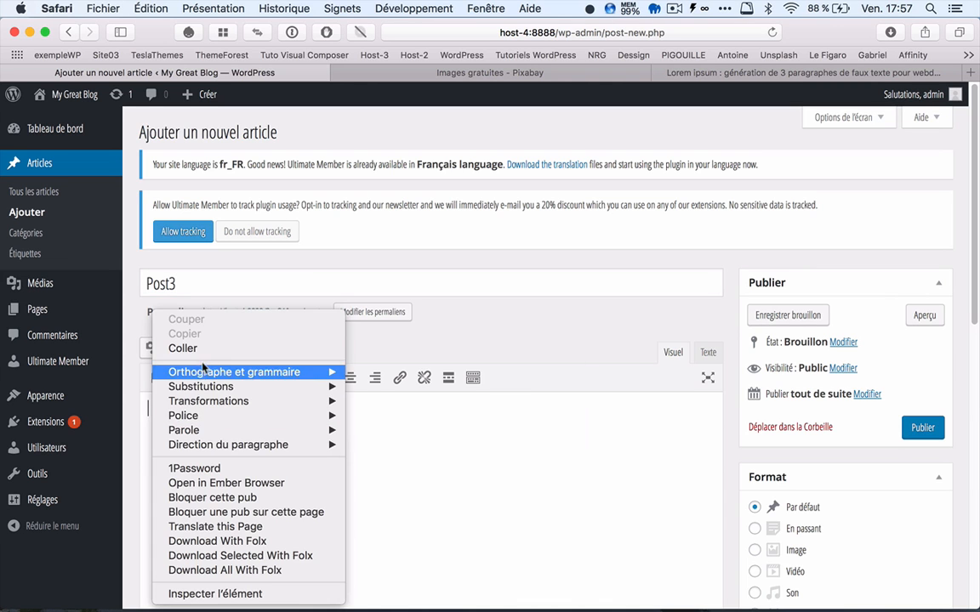
click(183, 348)
Step: Set vintage-1216720__340.jpg from the media library as Post3's featured image and publish the article
scroll(673, 455, down, 5)
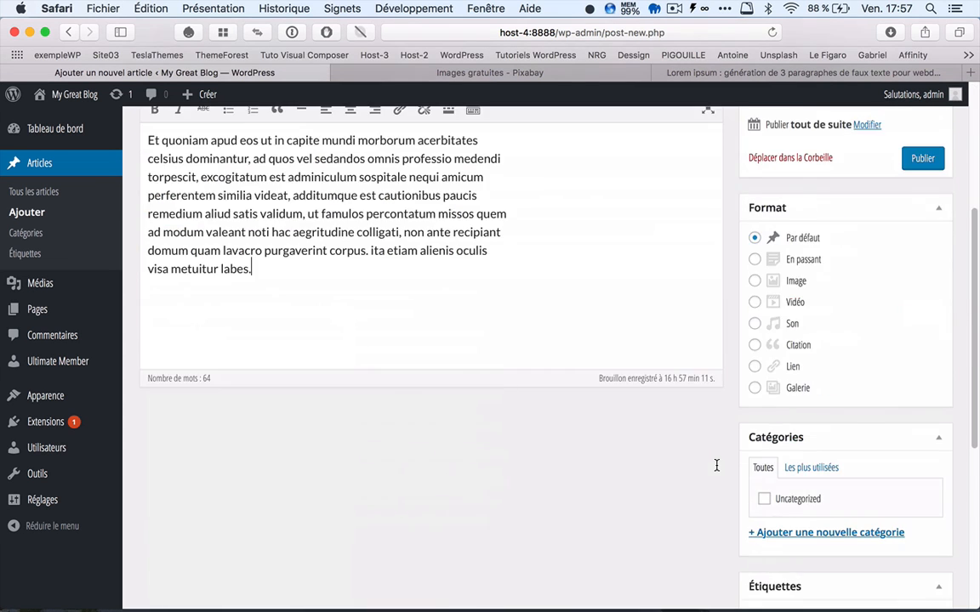
scroll(723, 468, down, 6)
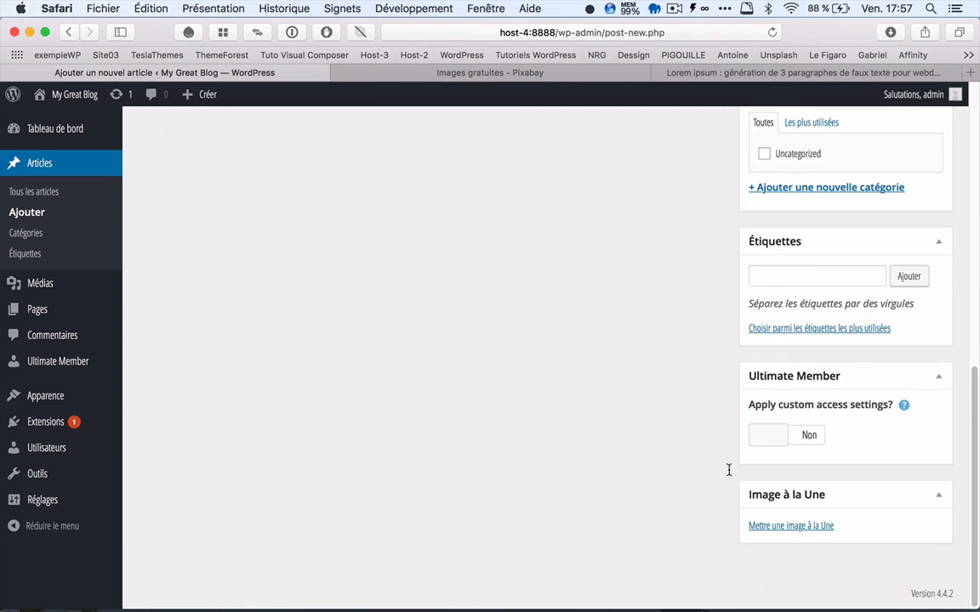
click(786, 527)
click(355, 280)
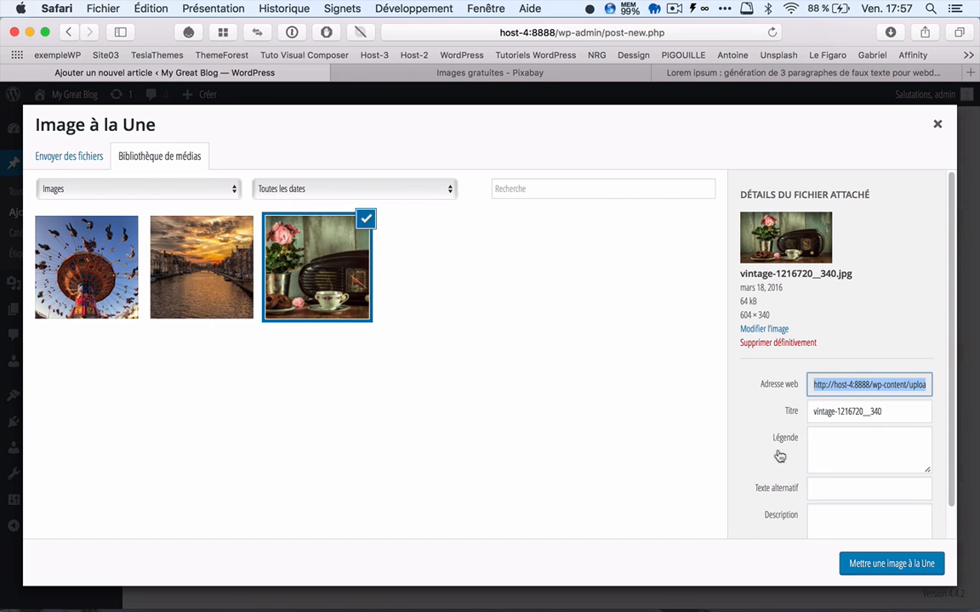
click(872, 564)
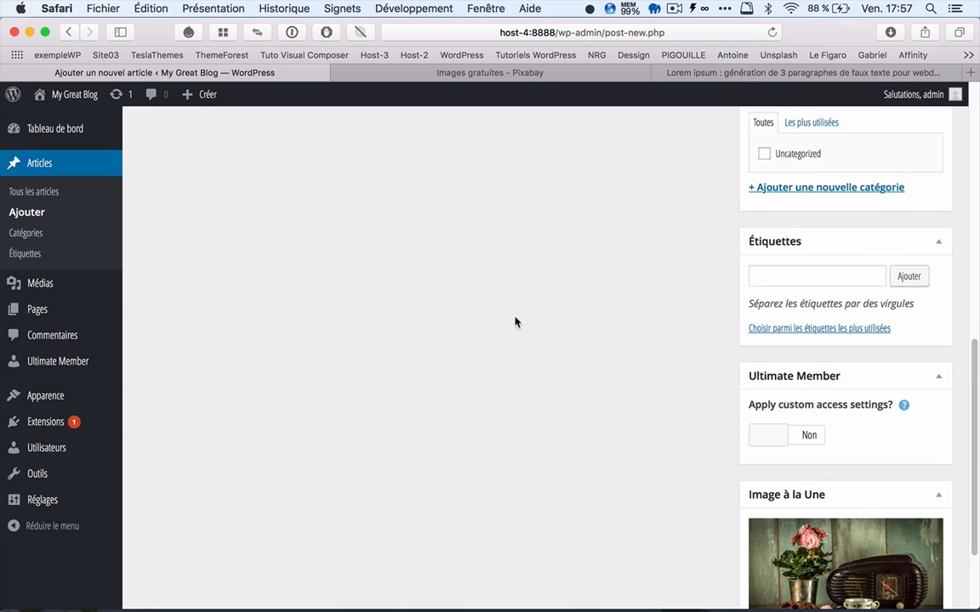
scroll(514, 322, up, 10)
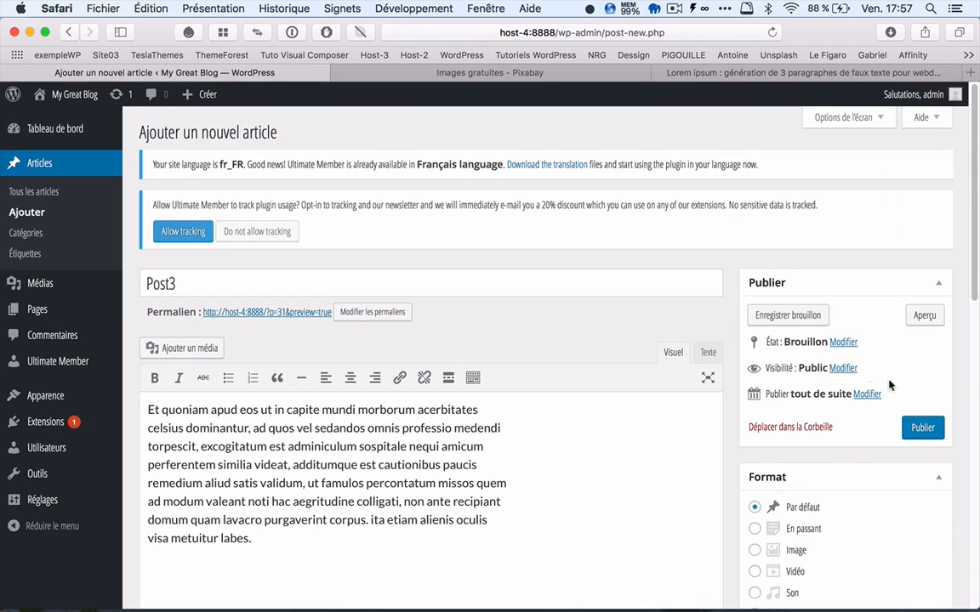
click(921, 428)
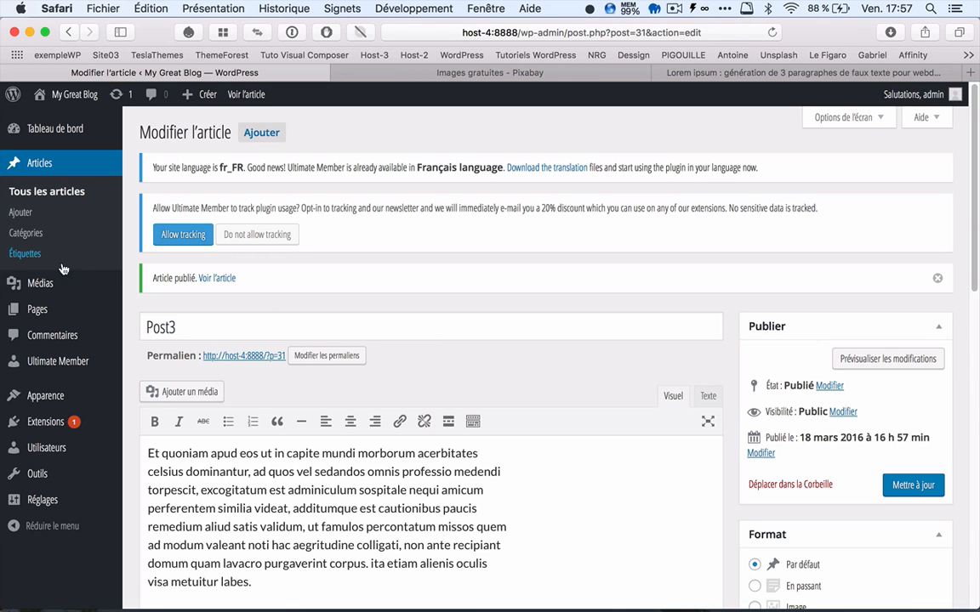
Step: Try to make the homepage a static page in the reading settings, with Sample Page as the front page
click(37, 312)
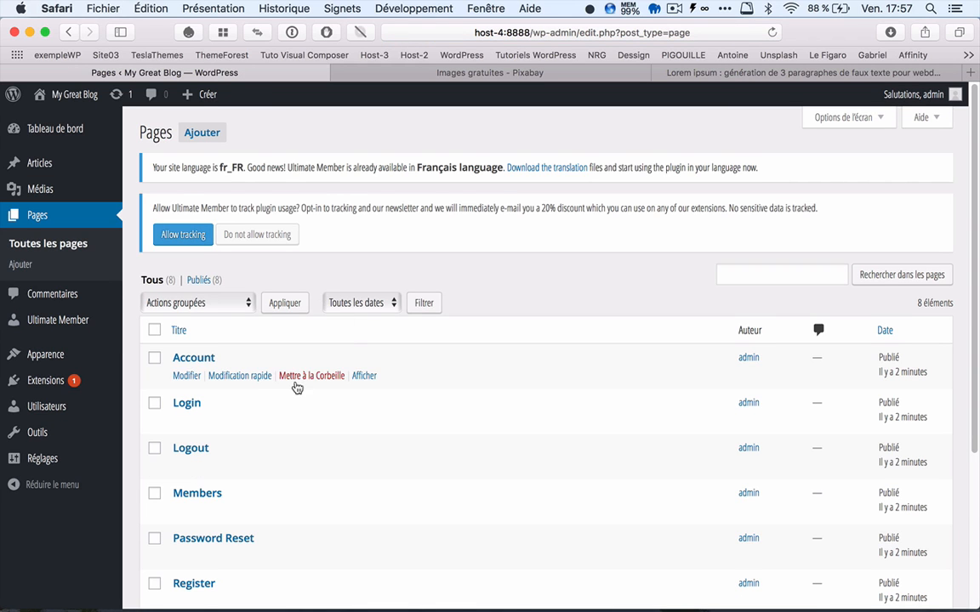
scroll(300, 384, down, 4)
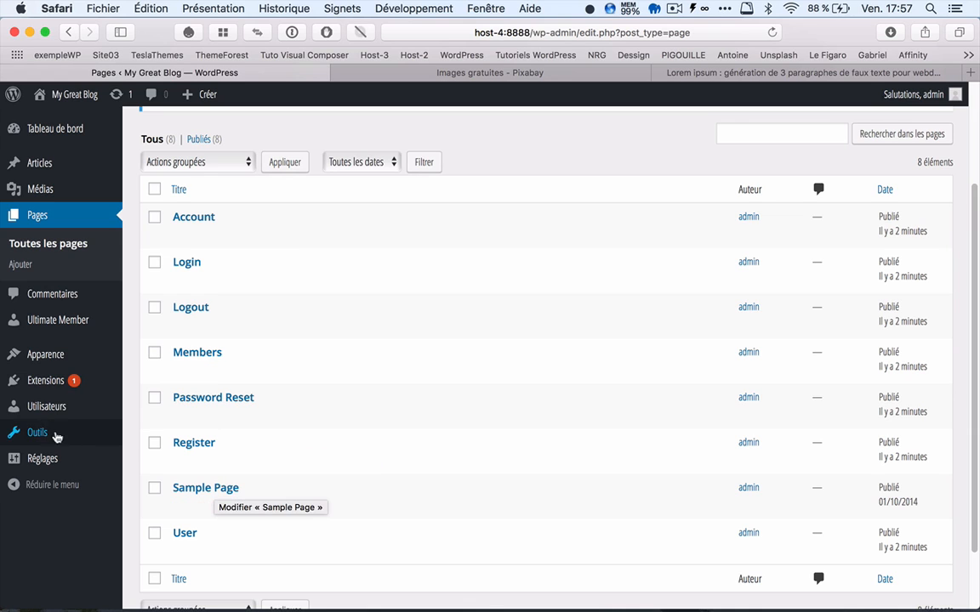
mouse_move(53, 468)
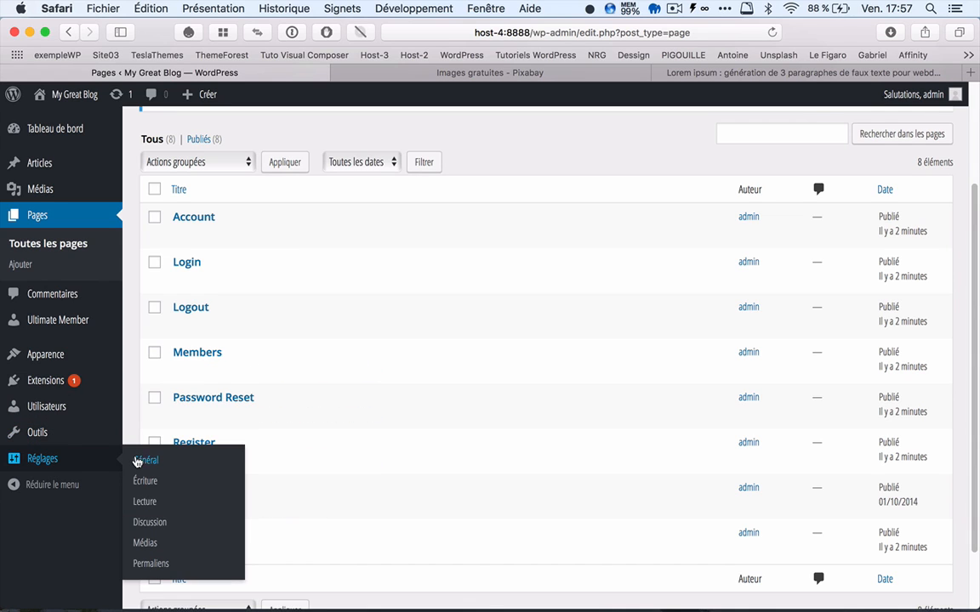
click(150, 503)
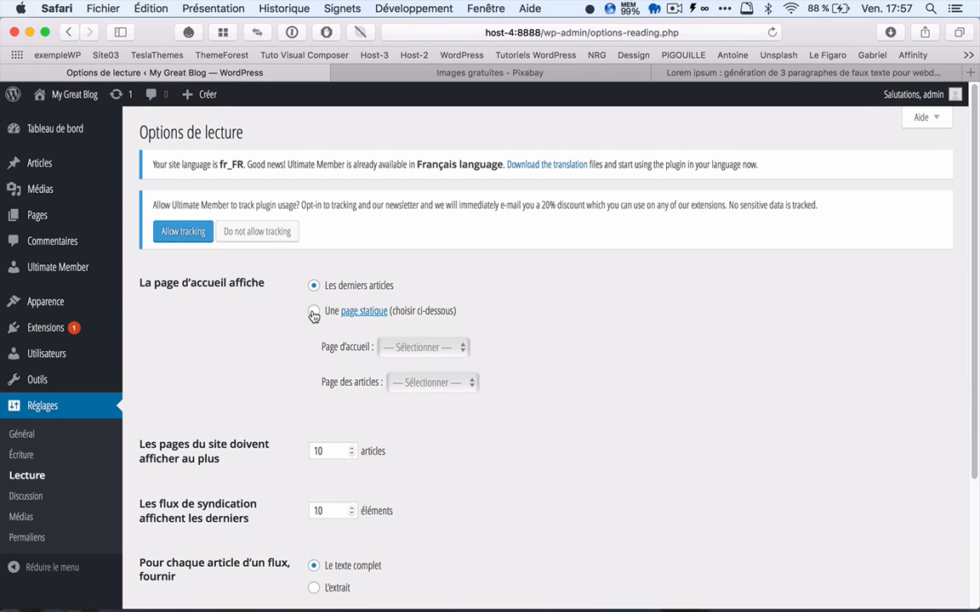
click(314, 313)
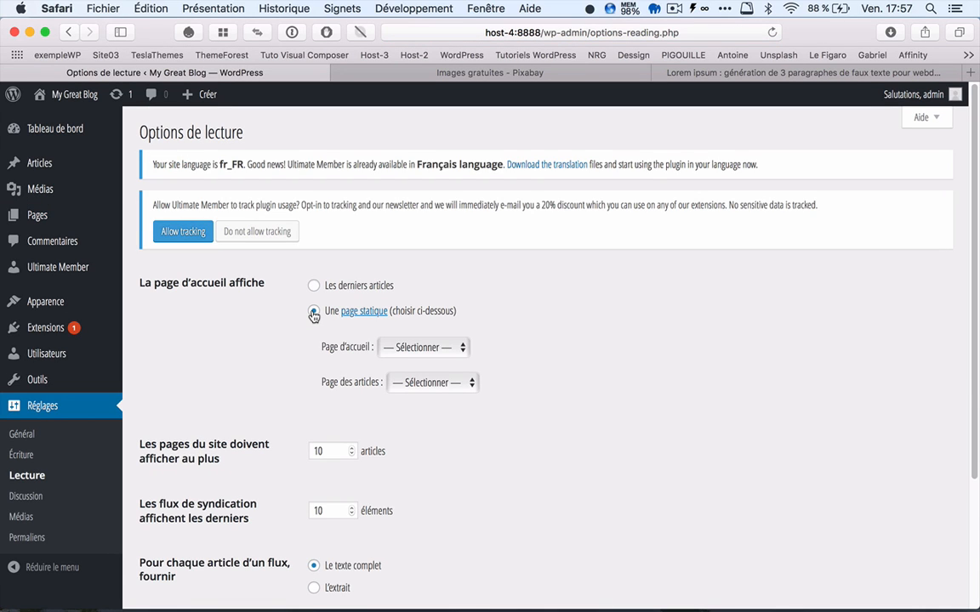
click(420, 357)
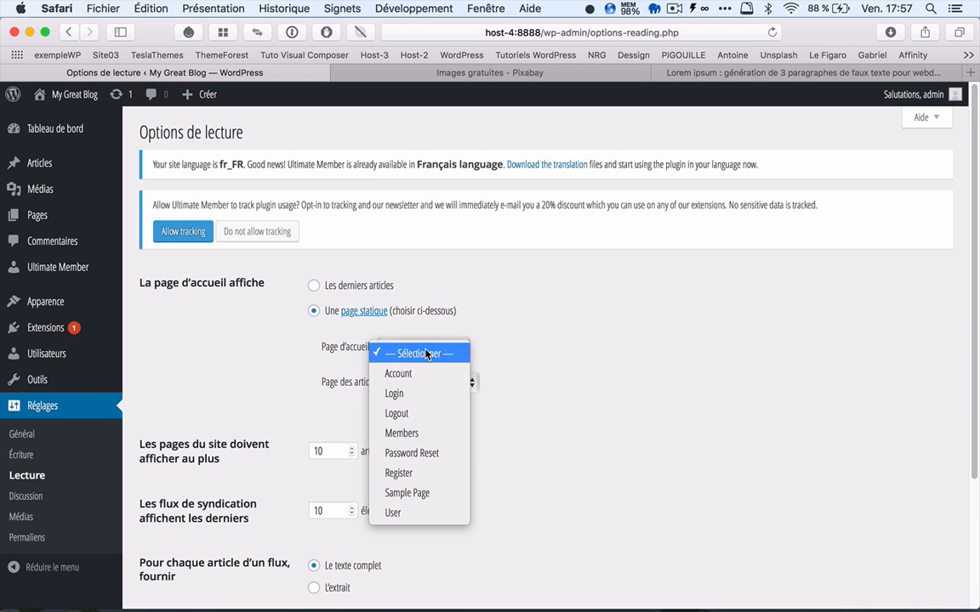
click(436, 498)
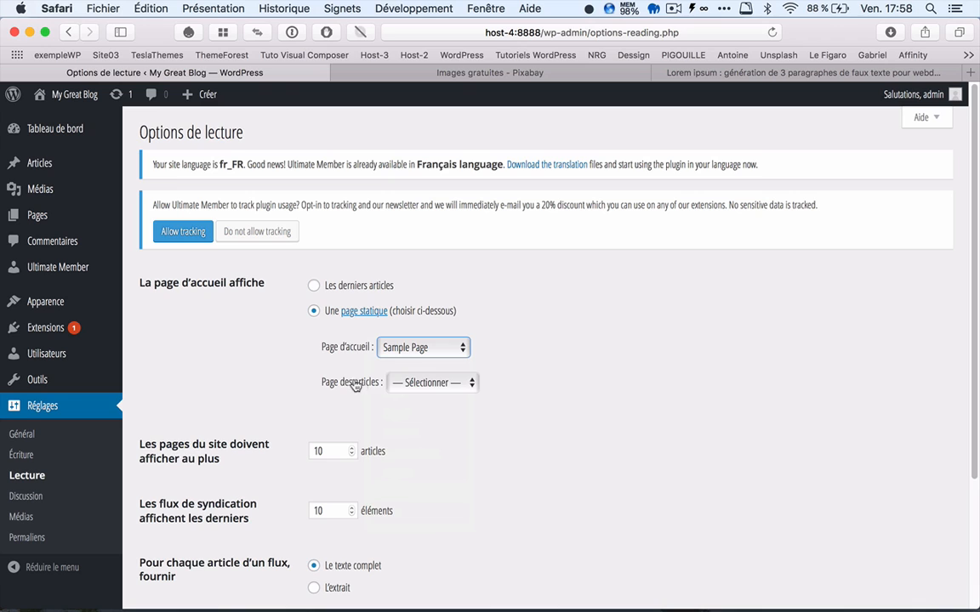
click(455, 384)
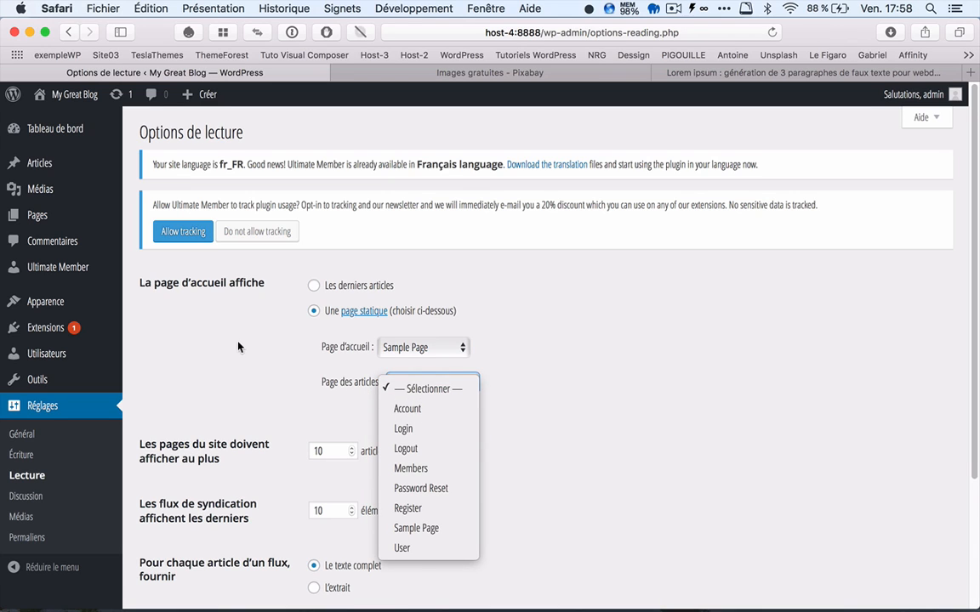
click(189, 324)
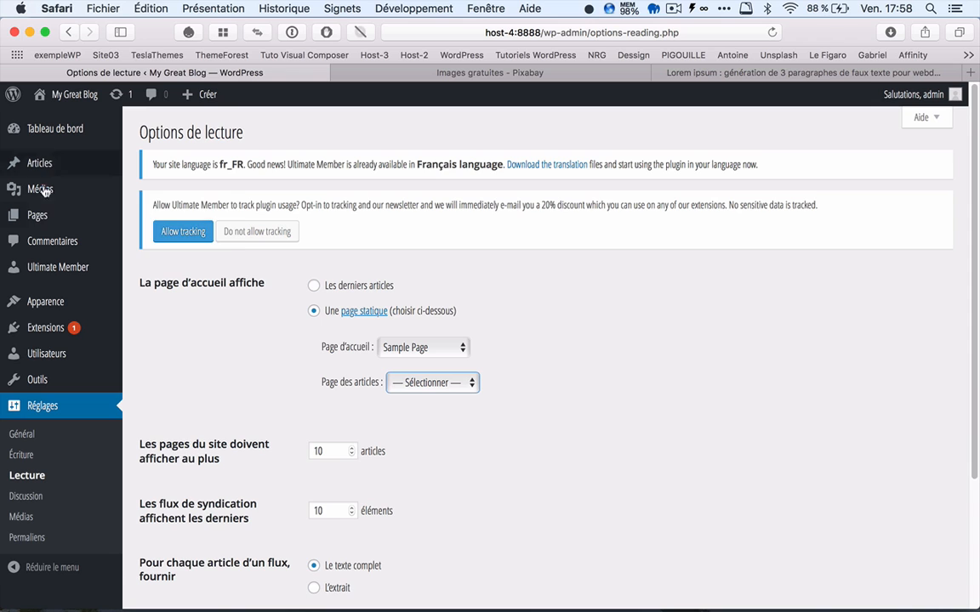
Step: Create a new empty page titled "Blog" and publish it
click(38, 220)
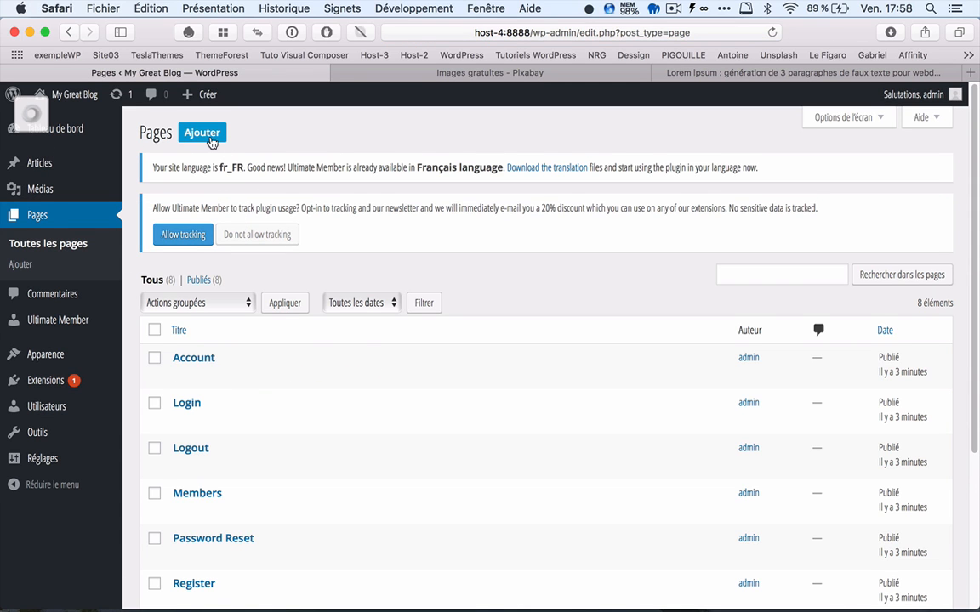
click(209, 136)
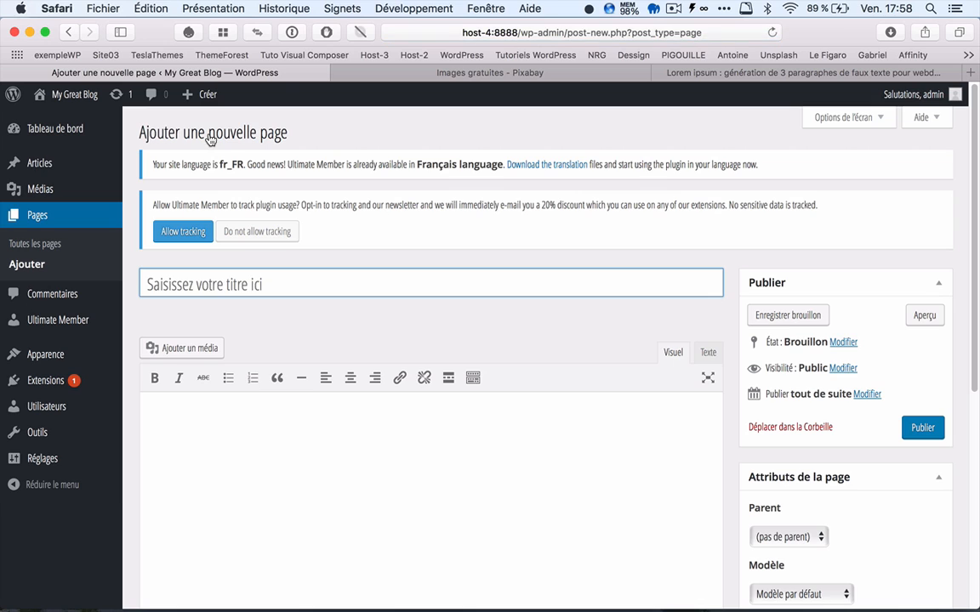
text(Blo)
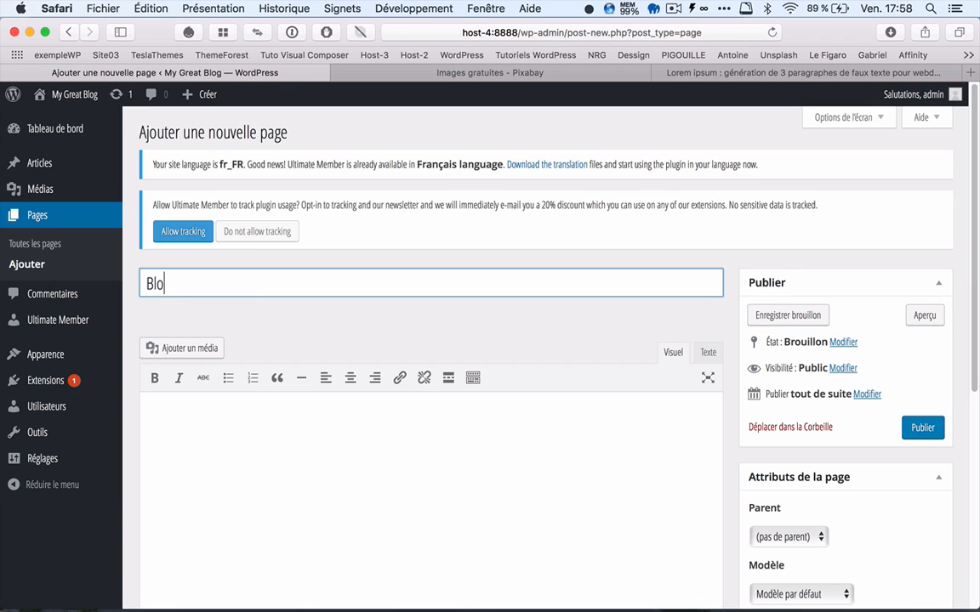
text(g)
click(918, 427)
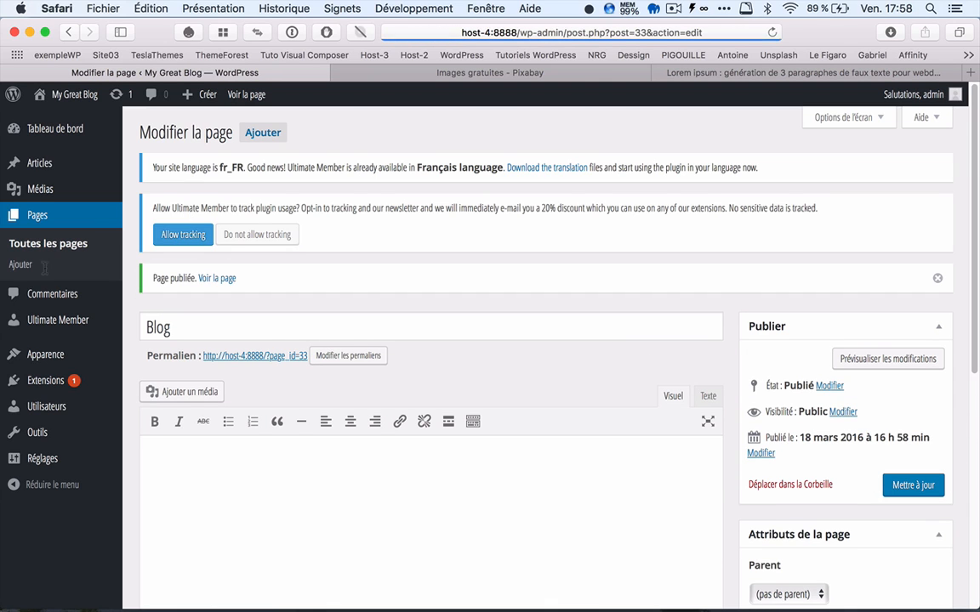
Step: Set the homepage to a static page in the reading settings, with Sample Page as front page and Blog as articles page, and save
mouse_move(45, 435)
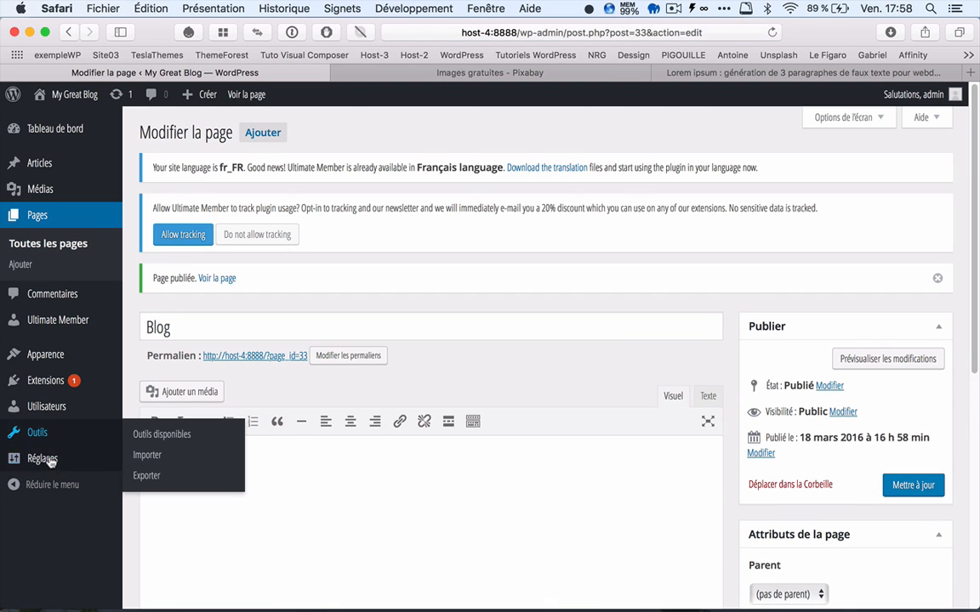
mouse_move(43, 460)
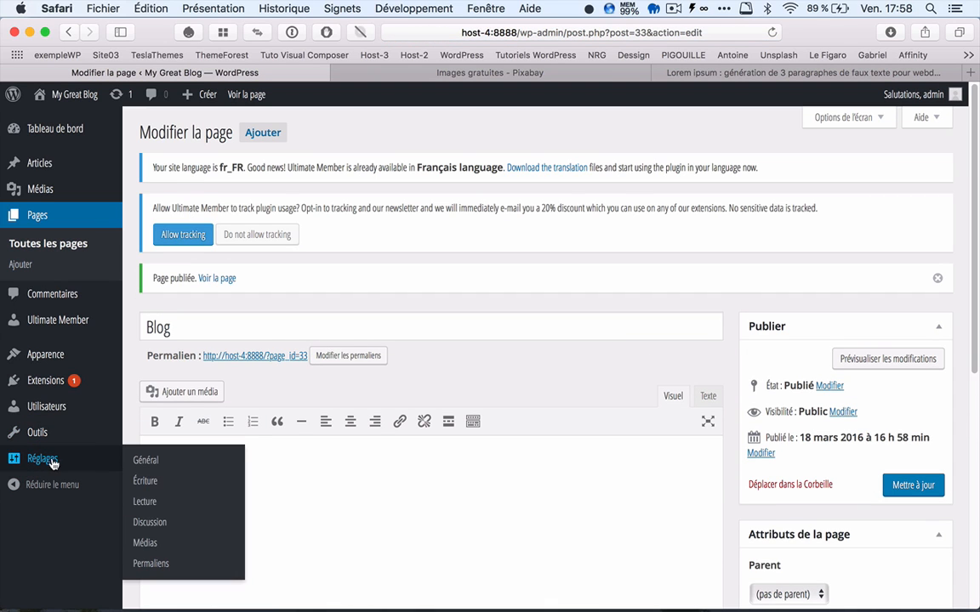
click(154, 505)
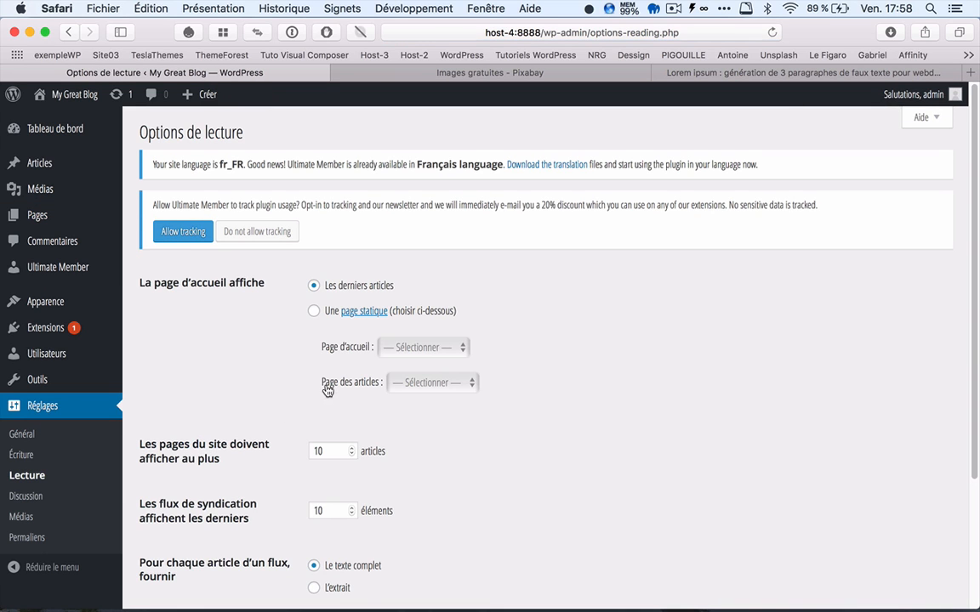
click(314, 311)
click(423, 347)
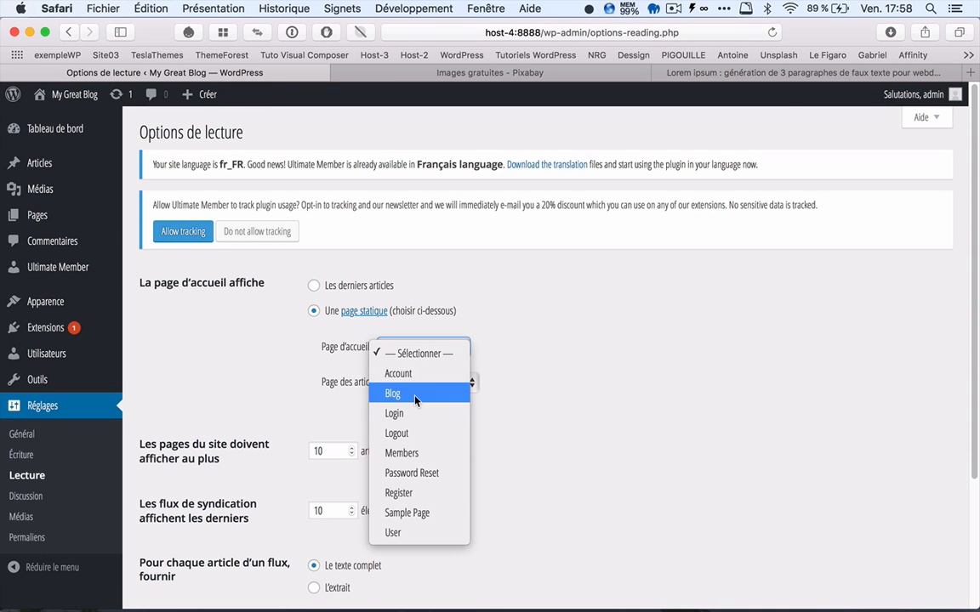
click(408, 512)
click(428, 387)
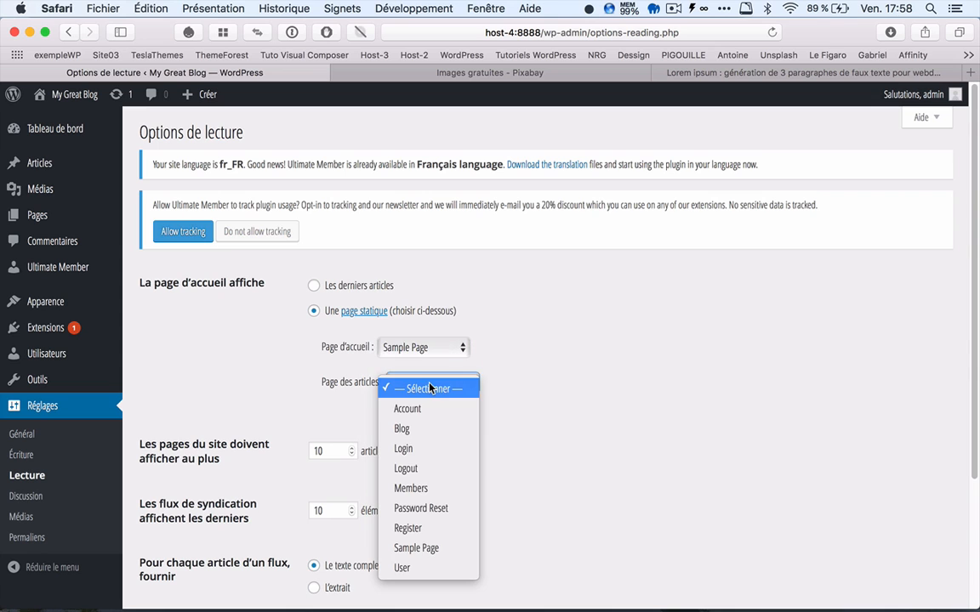
click(418, 430)
scroll(437, 454, down, 5)
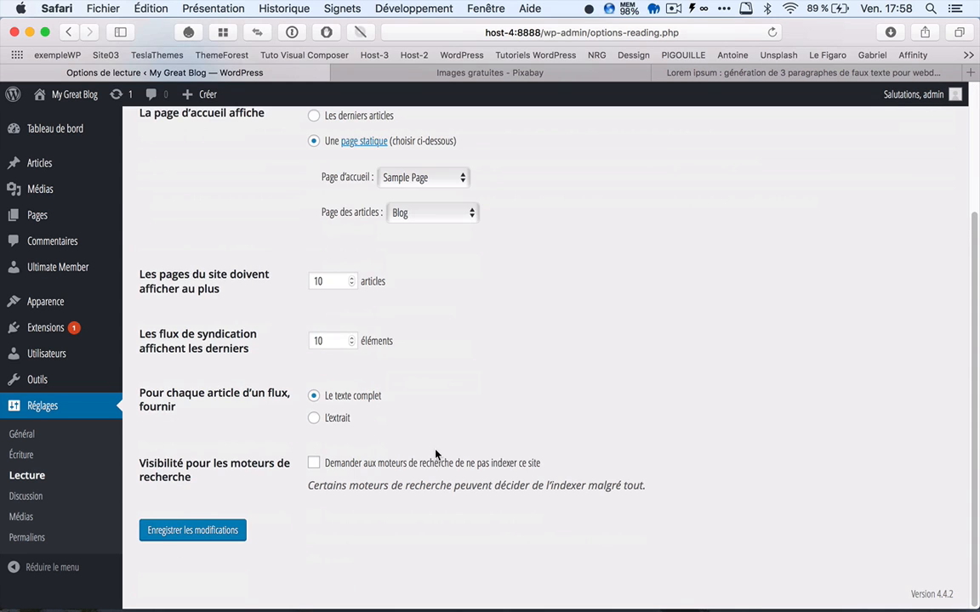
click(212, 535)
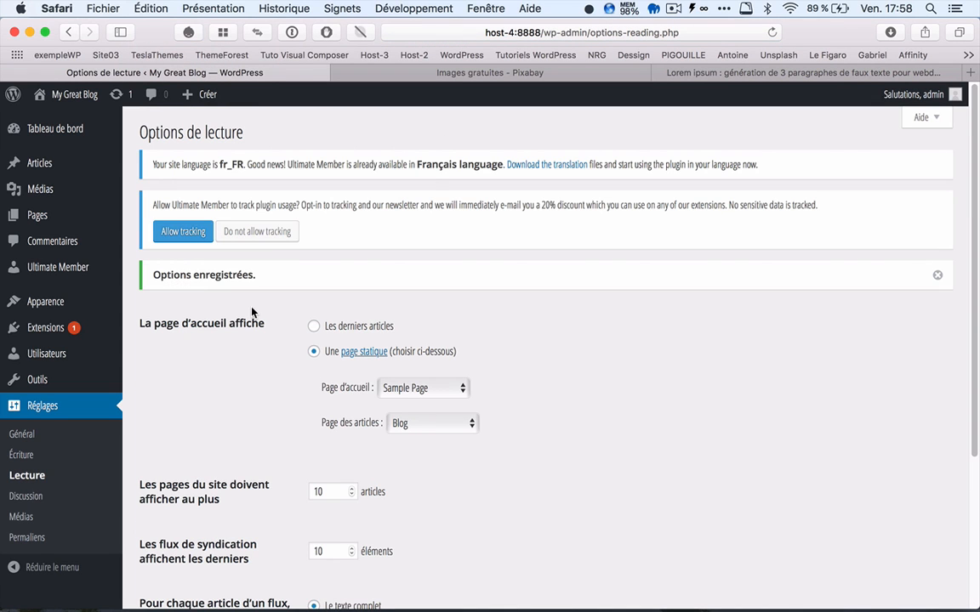
Step: Examine the Setup and Users sections of the Ultimate Member settings, including page assignments, default role and profile options
mouse_move(71, 272)
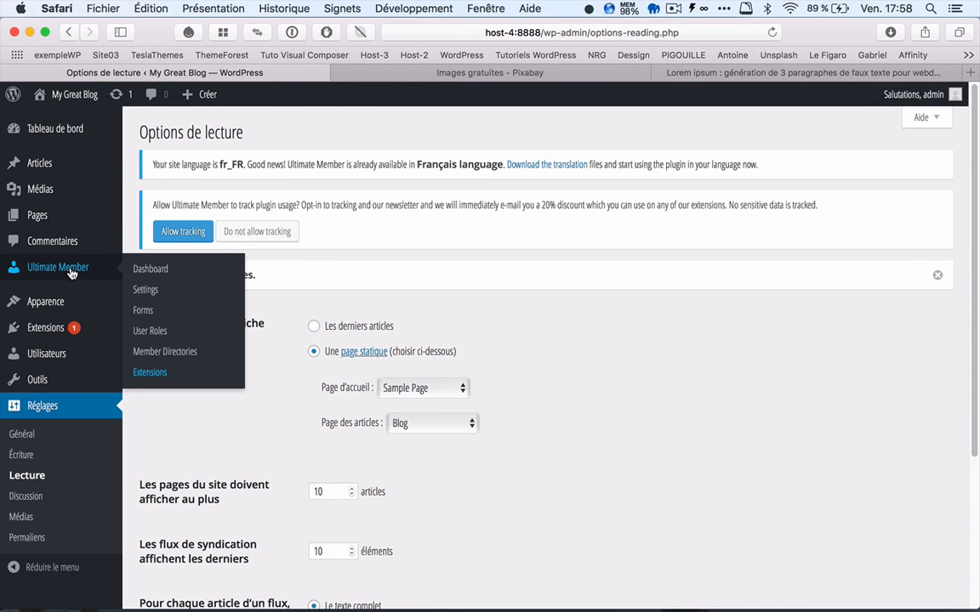
click(146, 290)
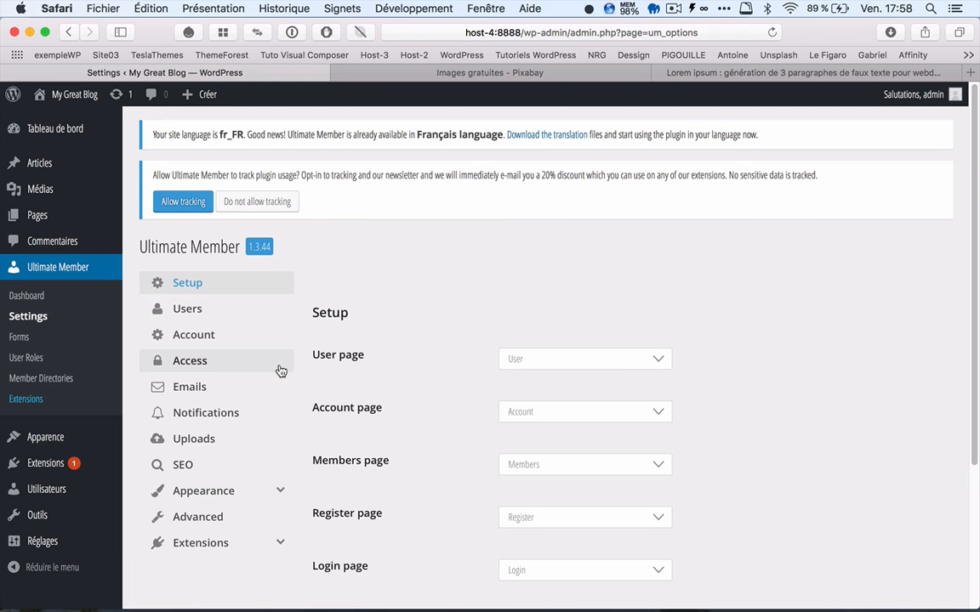
scroll(280, 372, down, 3)
scroll(241, 264, up, 2)
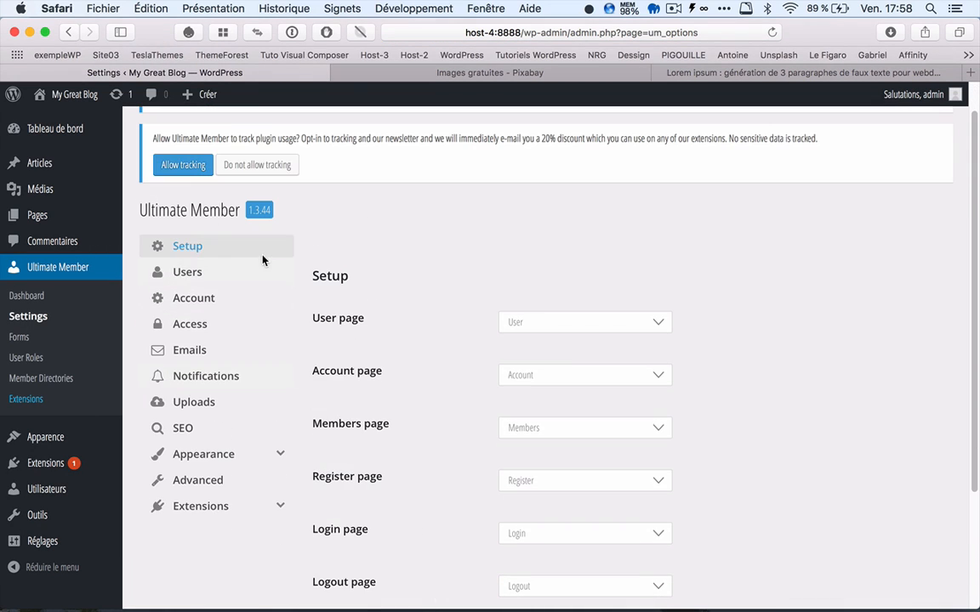
click(186, 281)
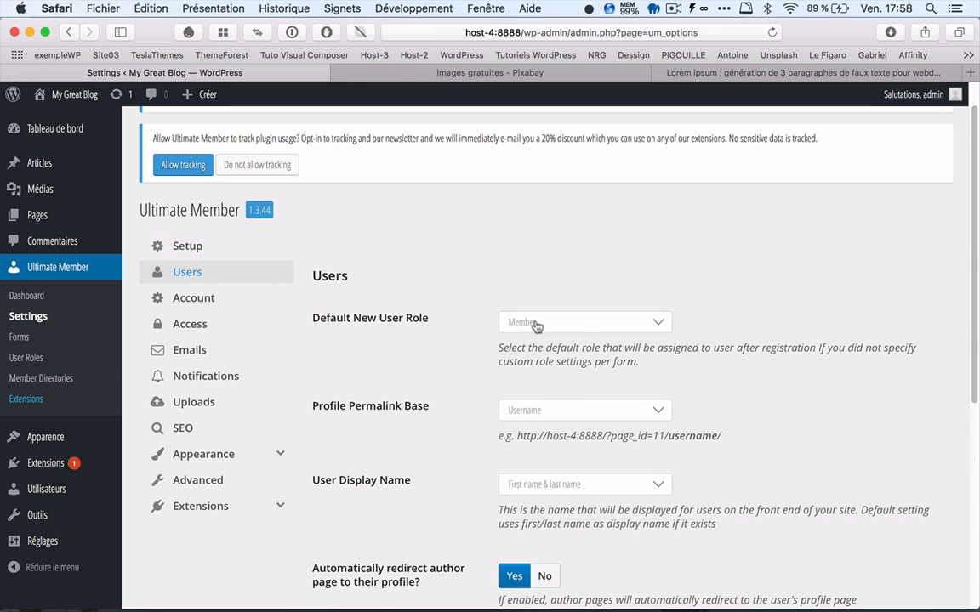
scroll(302, 383, down, 2)
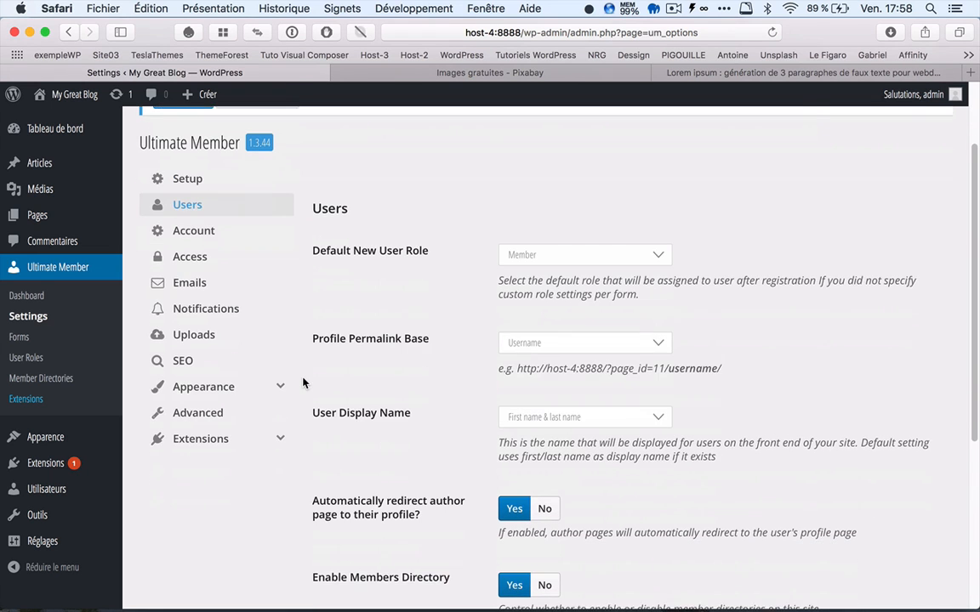
scroll(303, 383, down, 1)
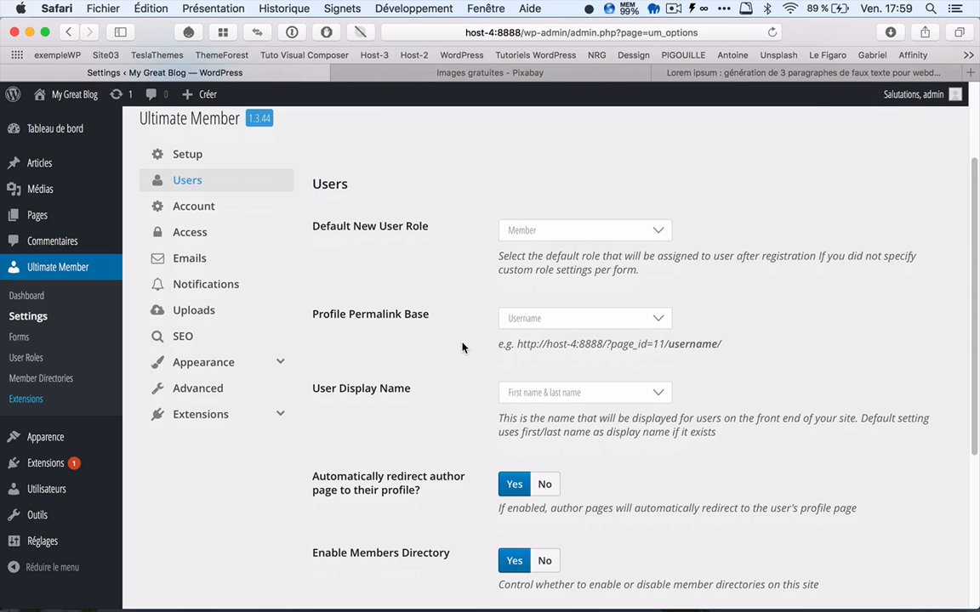
scroll(445, 364, down, 3)
scroll(445, 364, down, 1)
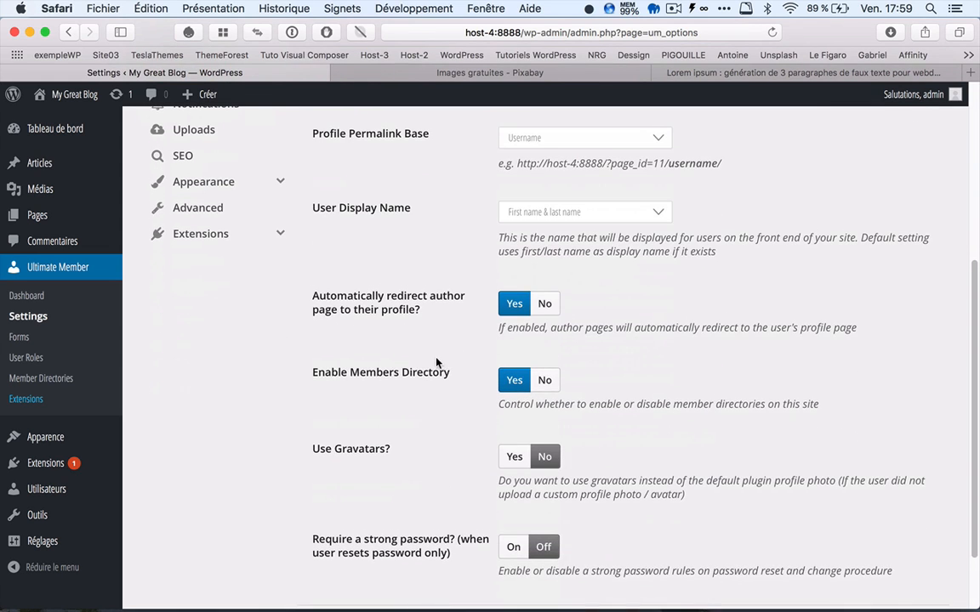
scroll(437, 366, down, 2)
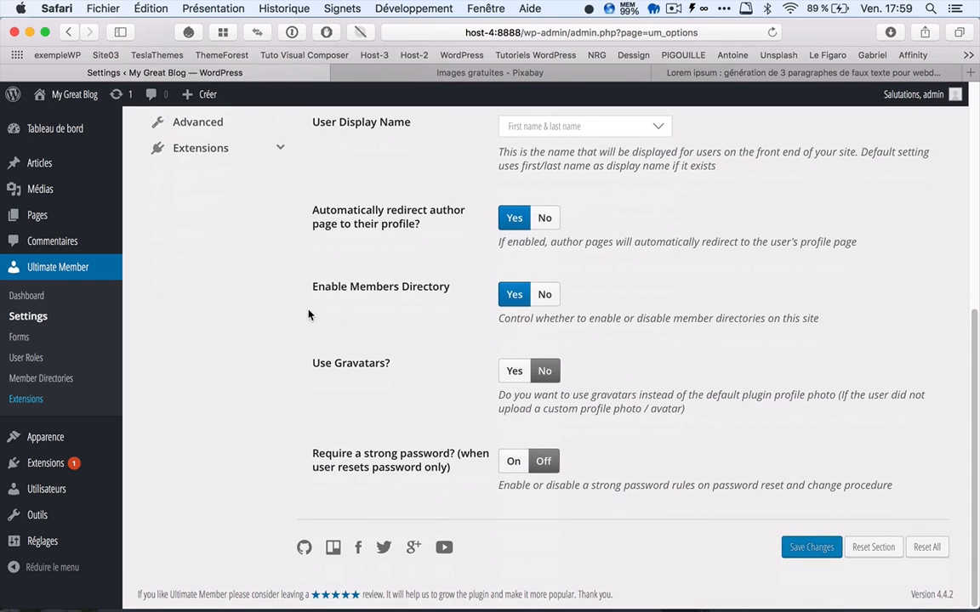
scroll(309, 315, up, 5)
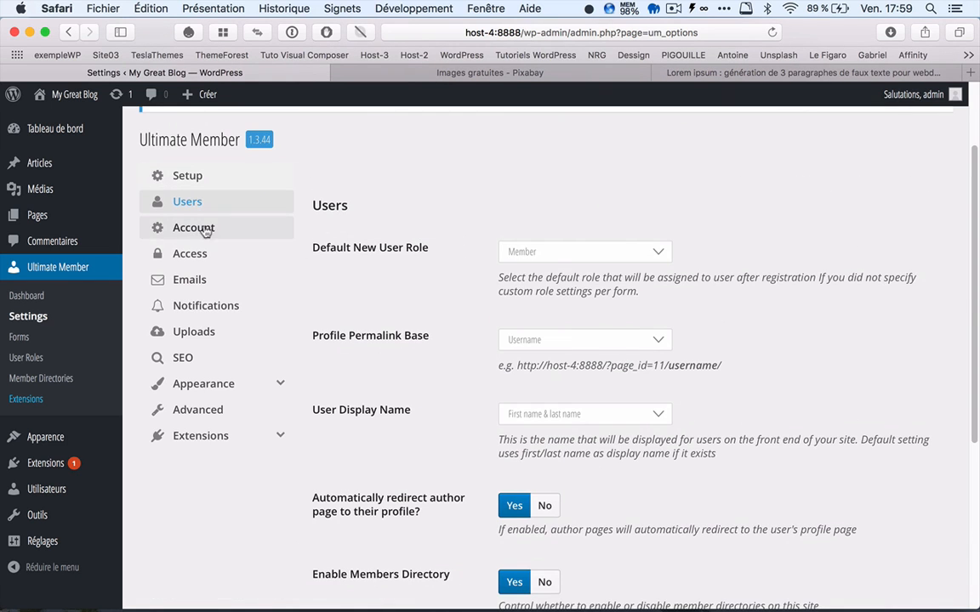
Step: Examine the Ultimate Member Access settings, including the Global Site Access choices and blocking options, and view the list of forms
click(201, 258)
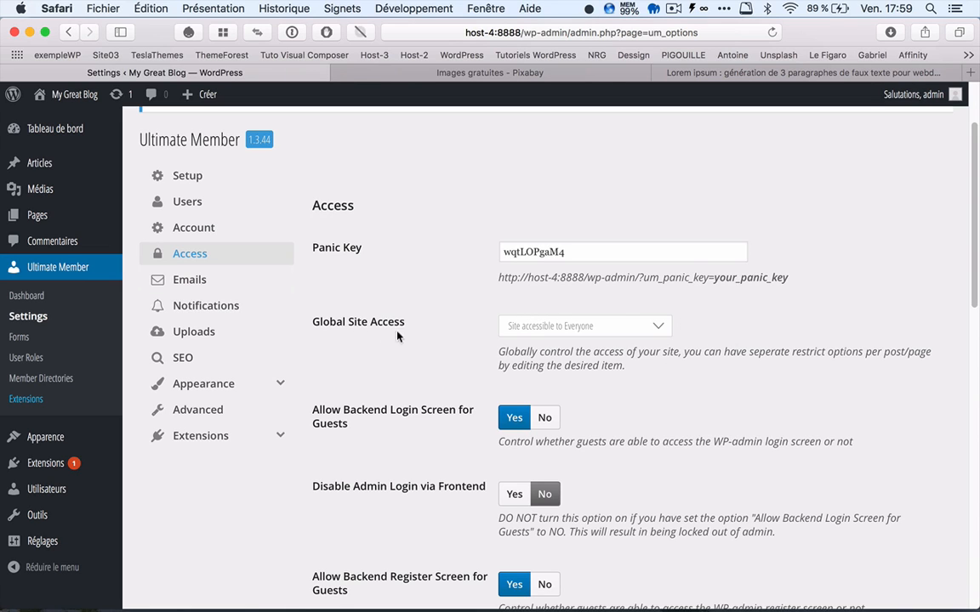
click(575, 333)
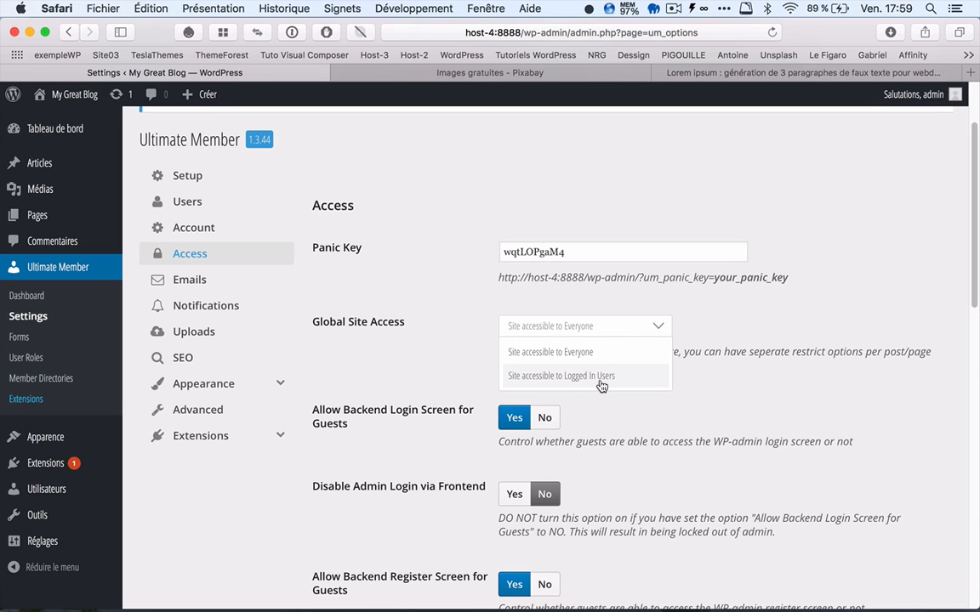
click(457, 367)
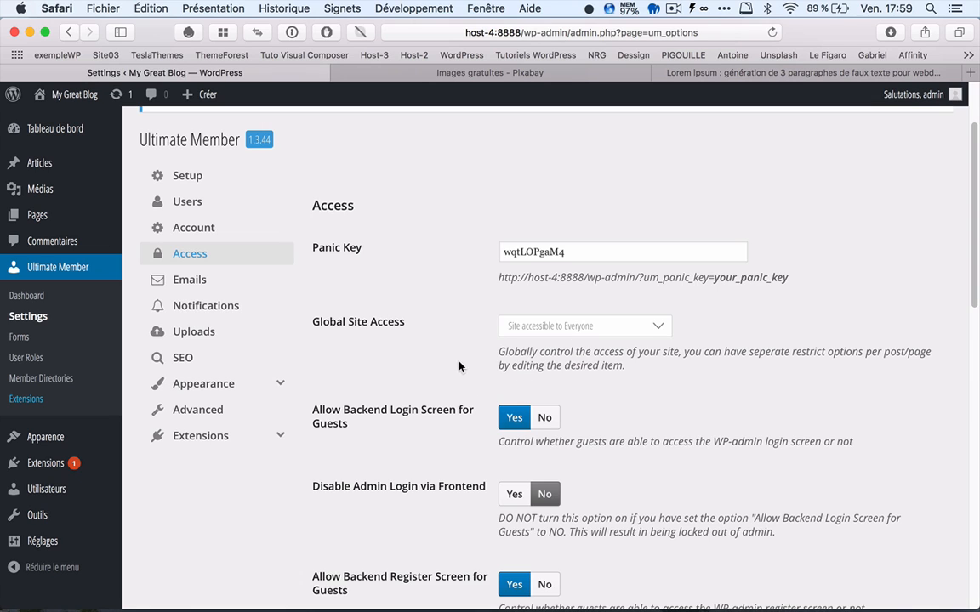
click(546, 330)
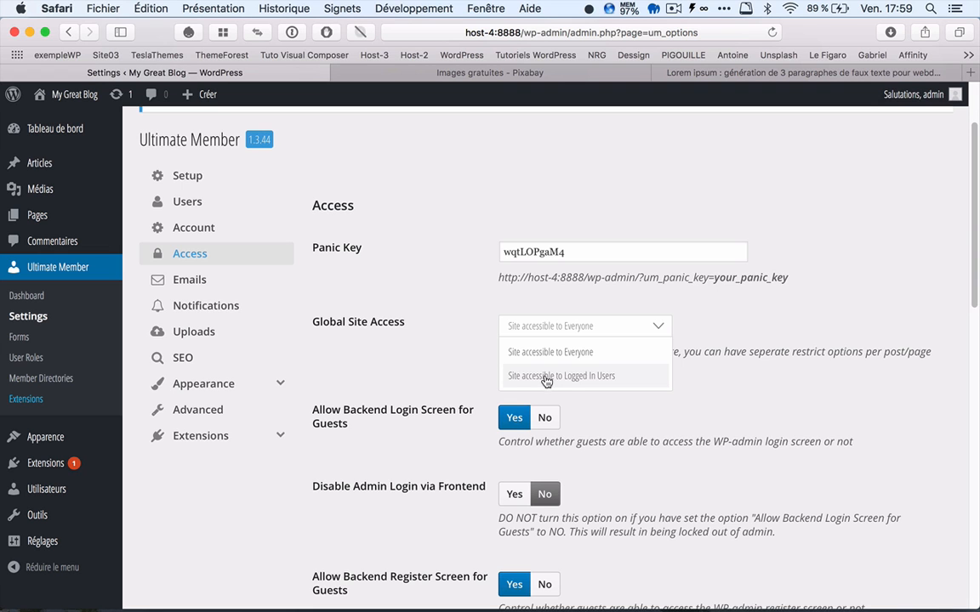
click(462, 353)
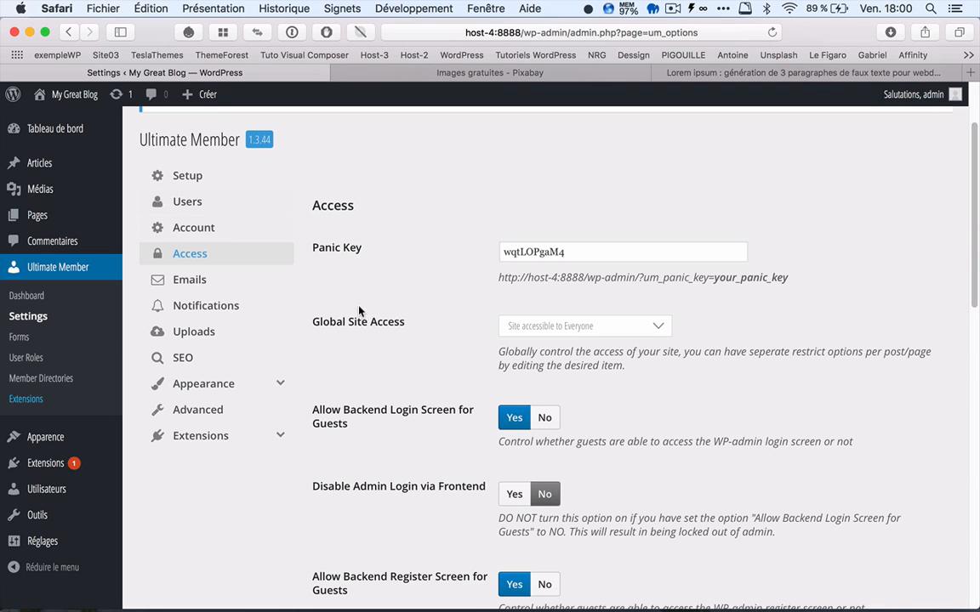
scroll(306, 339, down, 5)
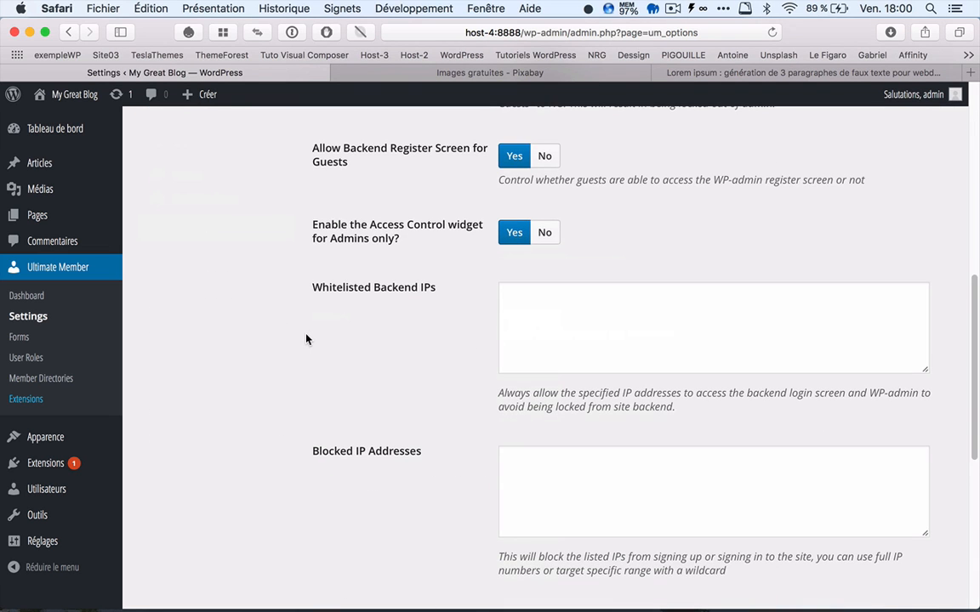
scroll(306, 339, down, 5)
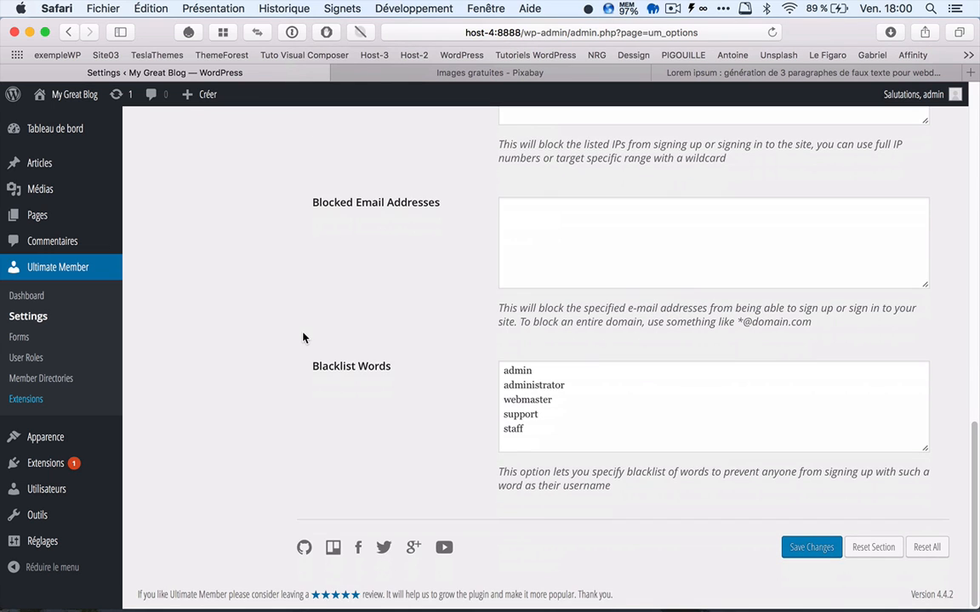
scroll(302, 338, up, 10)
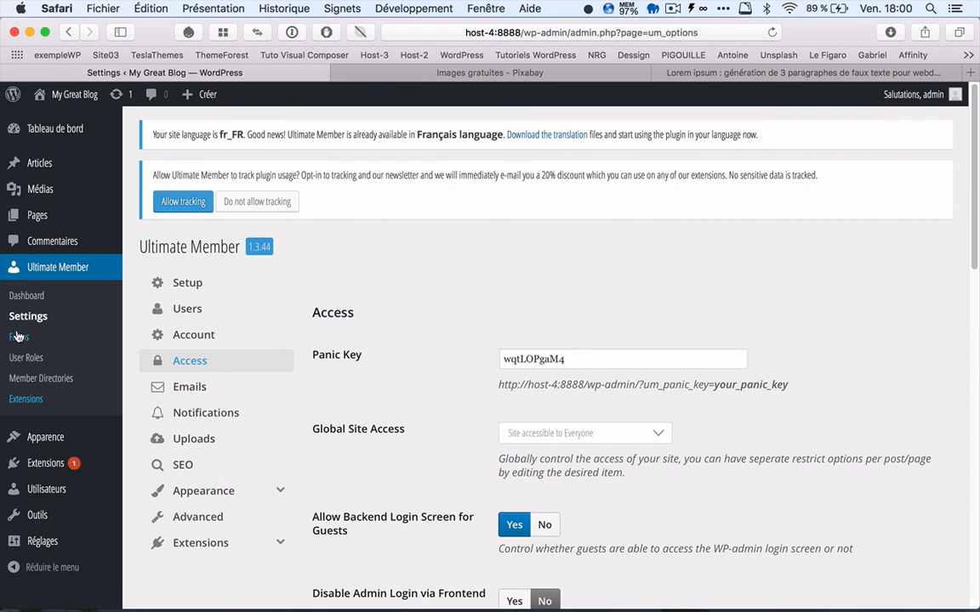
click(21, 337)
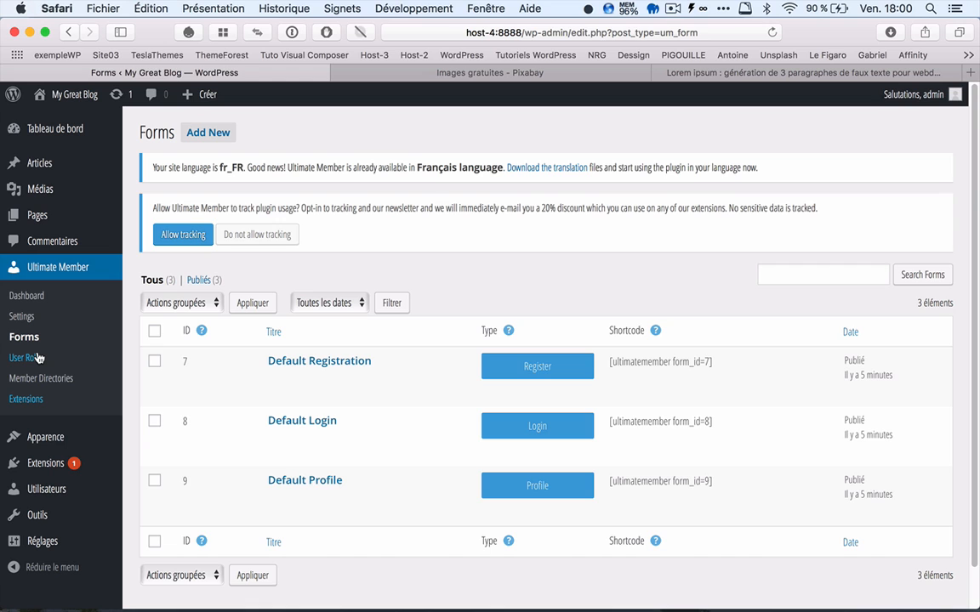
Step: Start adding a new site user and enter visiteur1 as the username
mouse_move(63, 493)
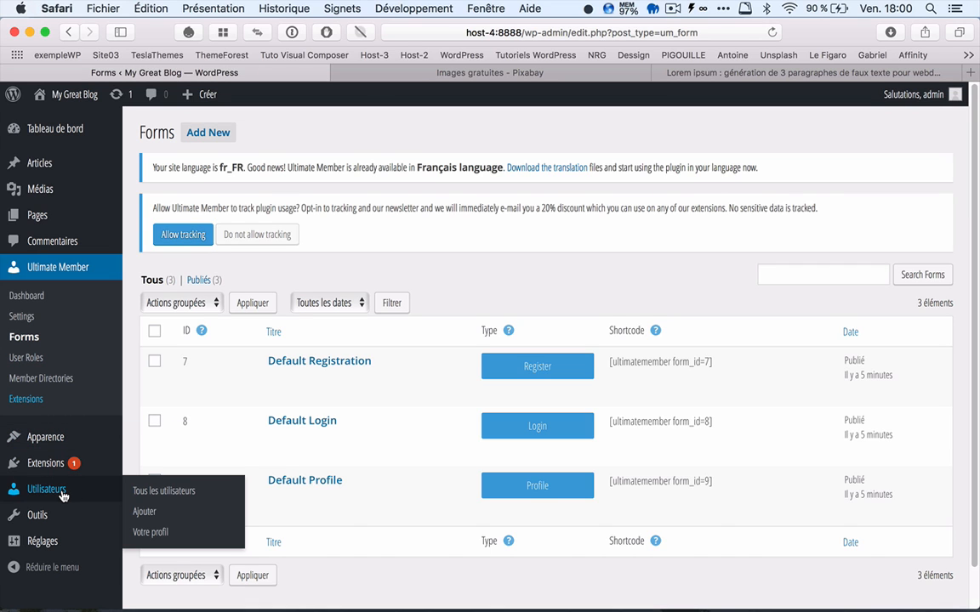
click(62, 493)
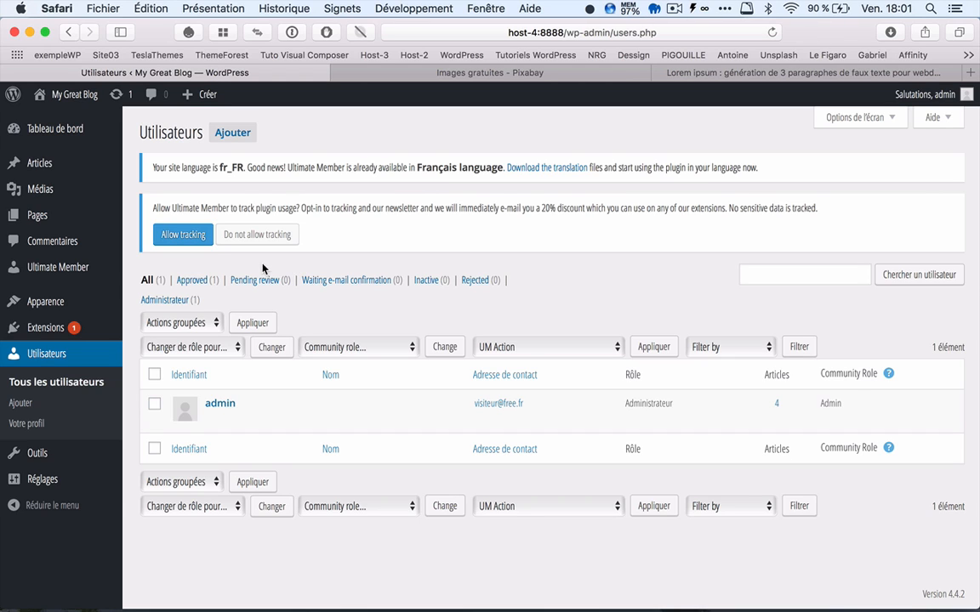
mouse_move(221, 393)
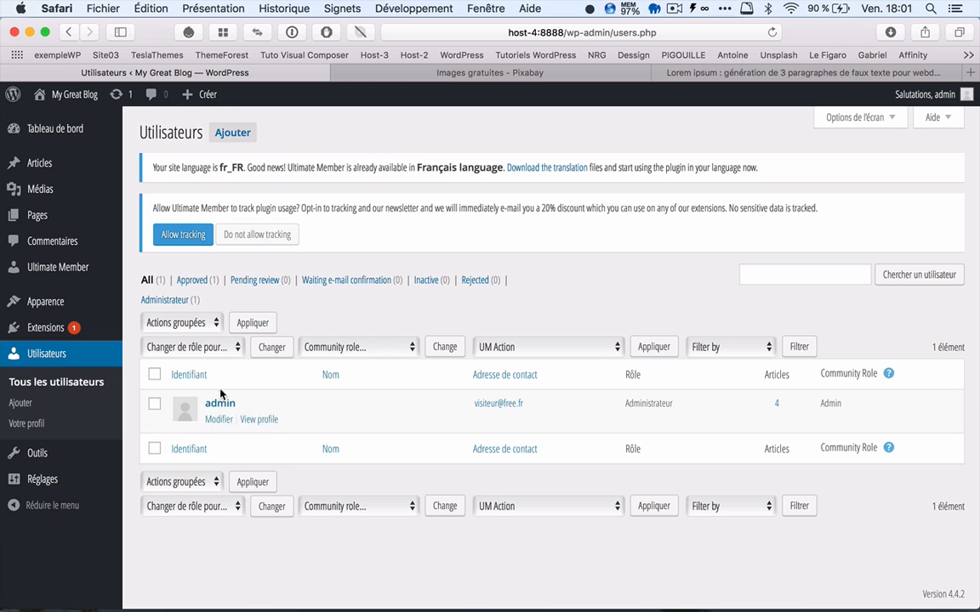
click(235, 138)
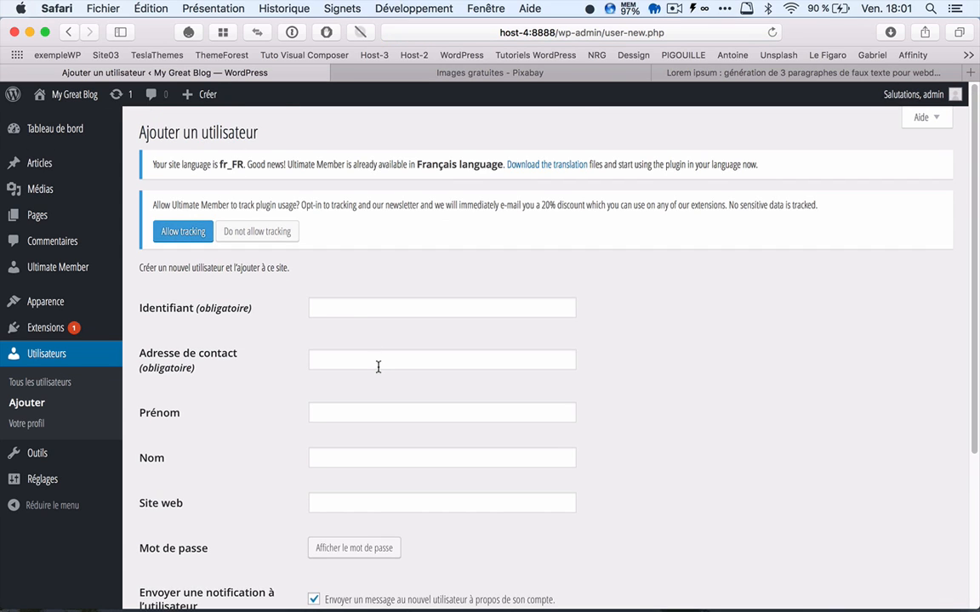
click(327, 308)
text(vis)
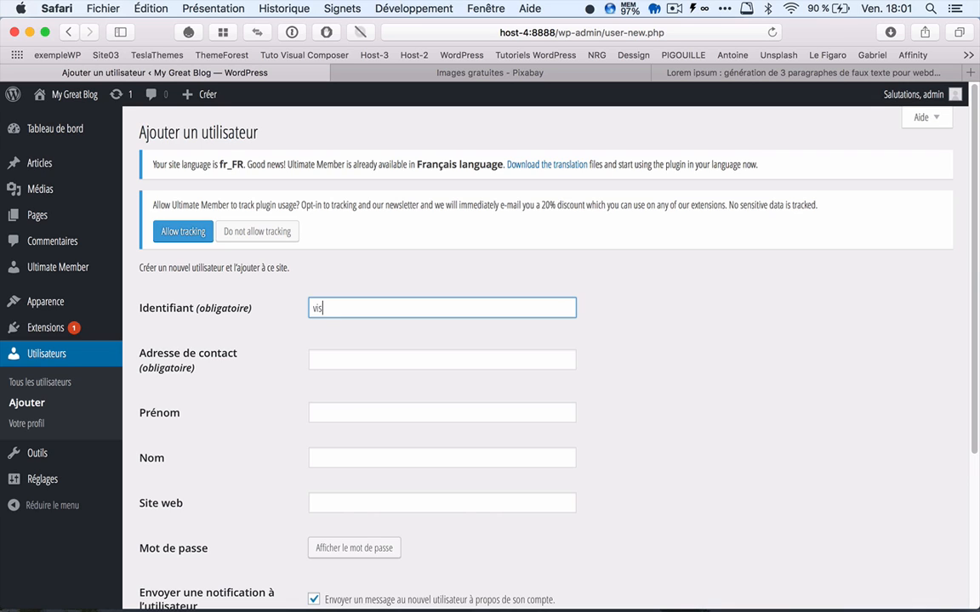
text(iteur1)
Step: Fill in the new user's contact e-mail address
key(Tab)
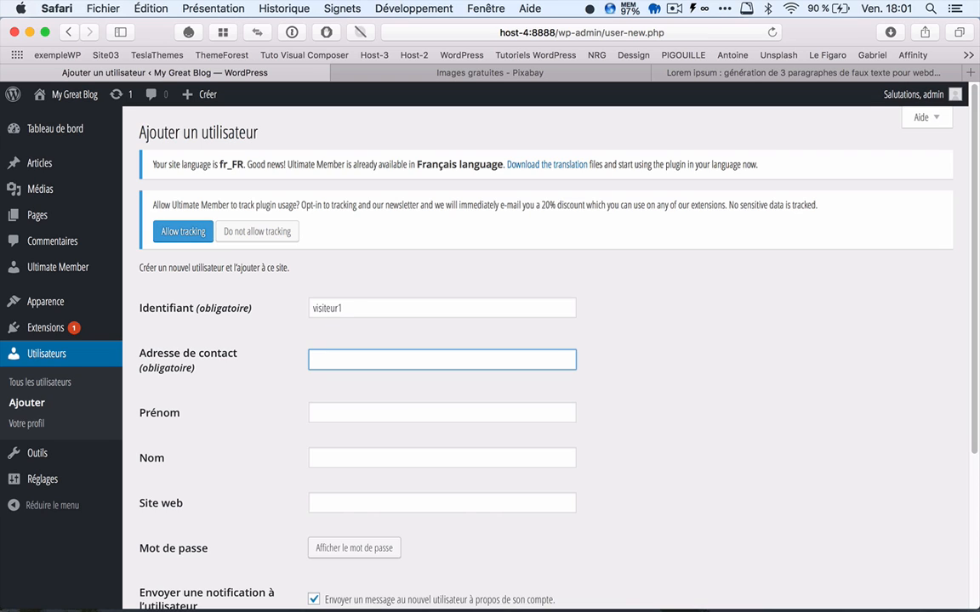
Step: Replace the generated password with the new user's own account password and confirm the use of a weak password
scroll(392, 333, down, 5)
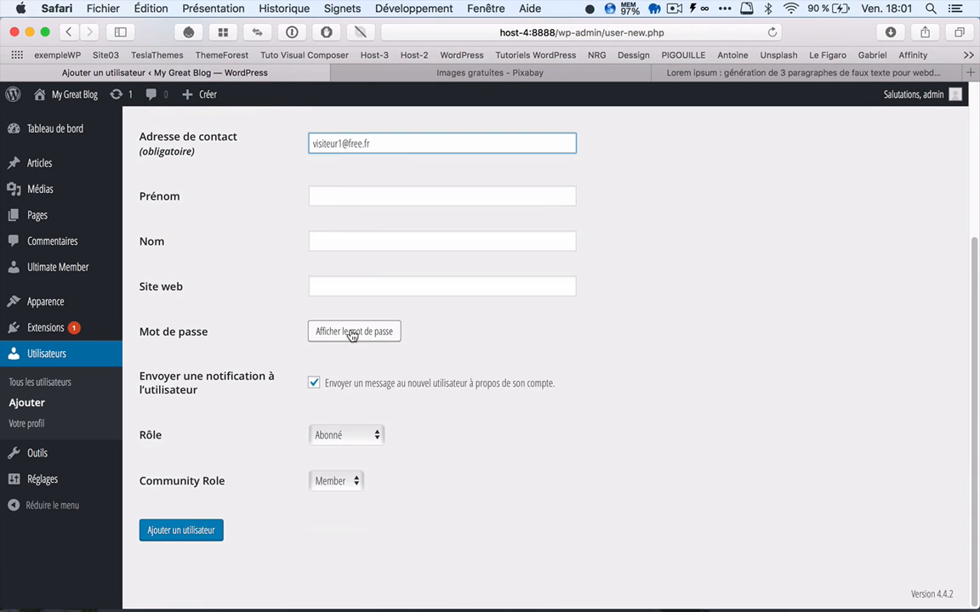
click(385, 332)
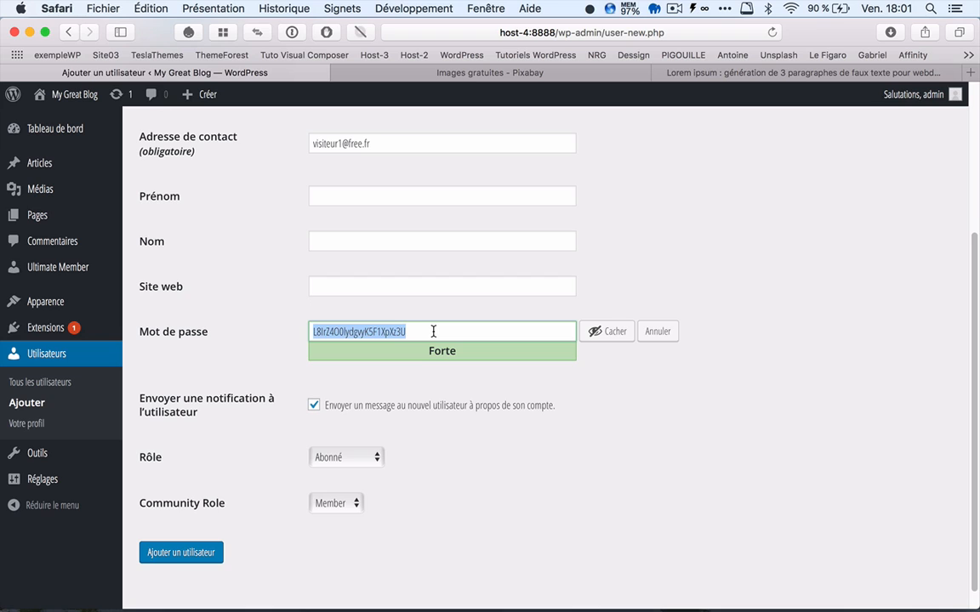
text(123456)
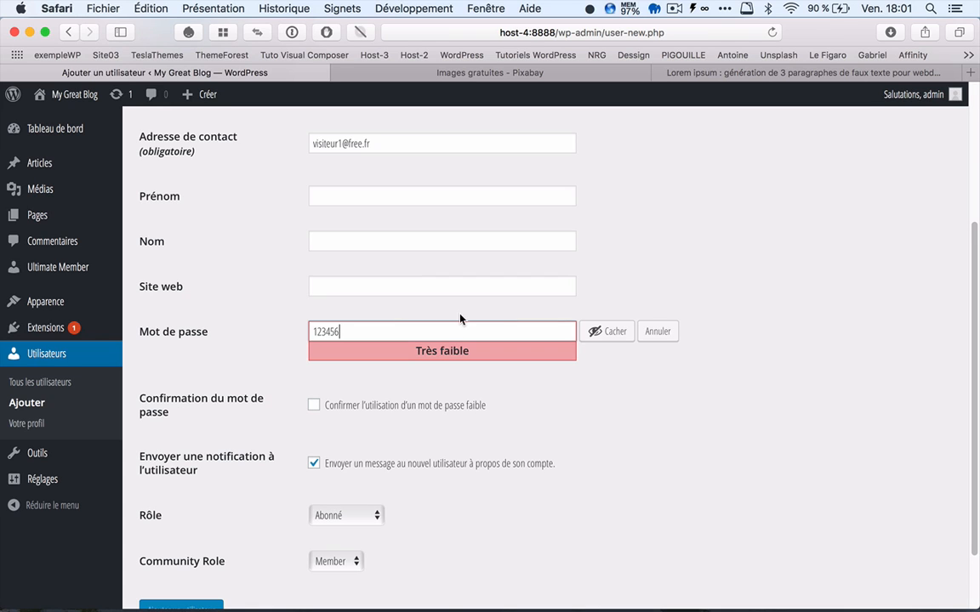
click(316, 409)
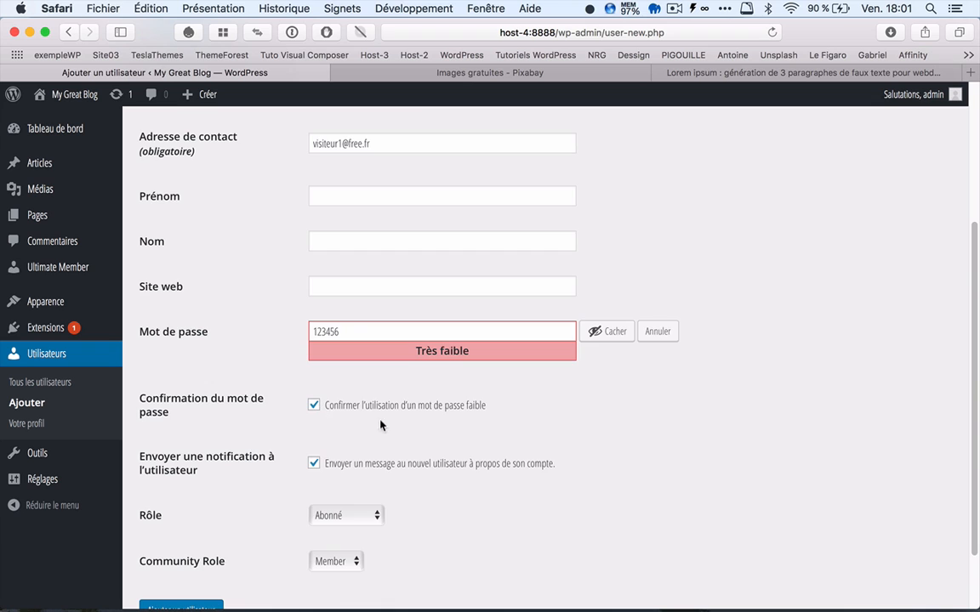
Step: Check the Community Role choices, keep Member with the Abonné role, and create the visiteur1 account
scroll(348, 384, down, 2)
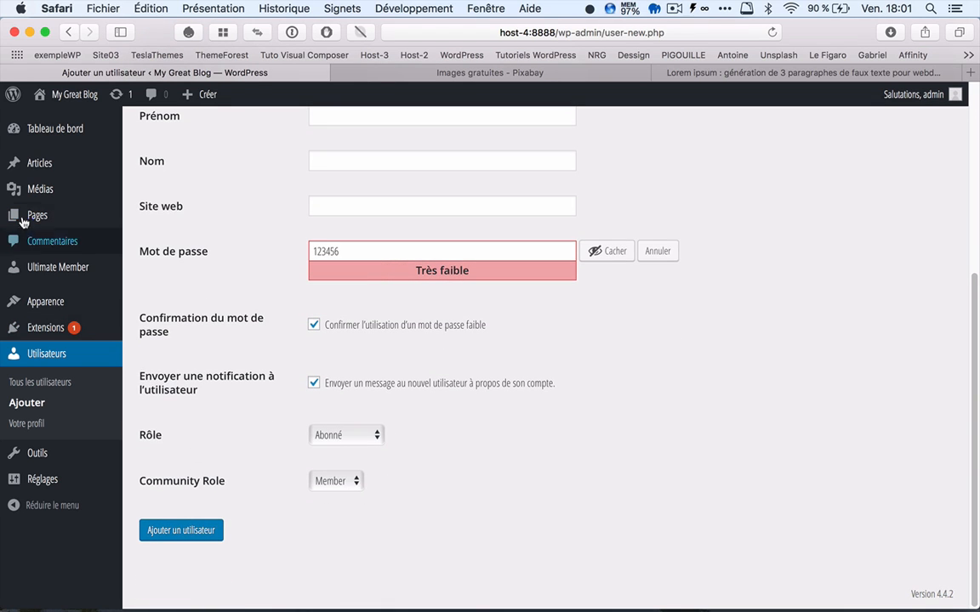
mouse_move(66, 268)
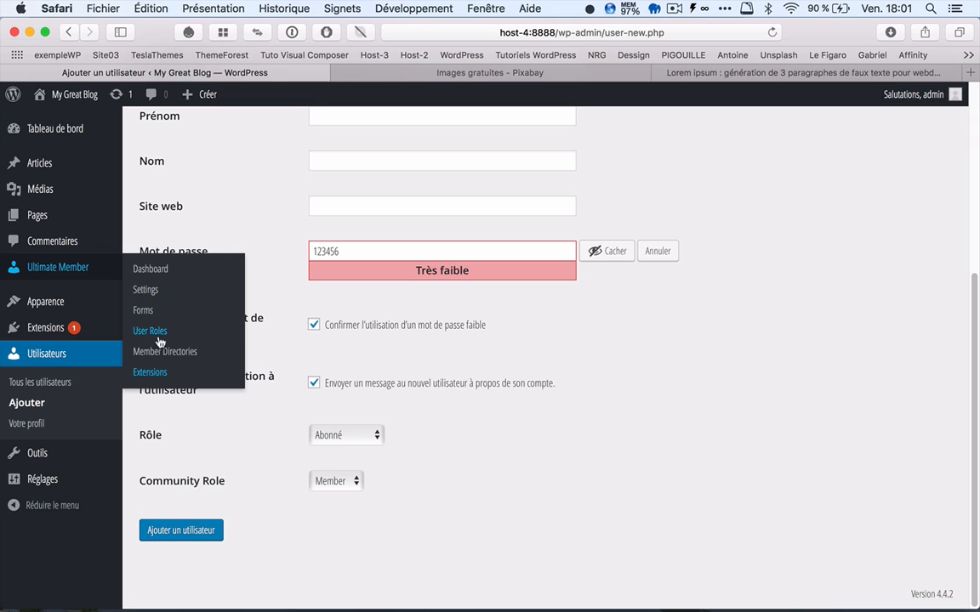
click(357, 483)
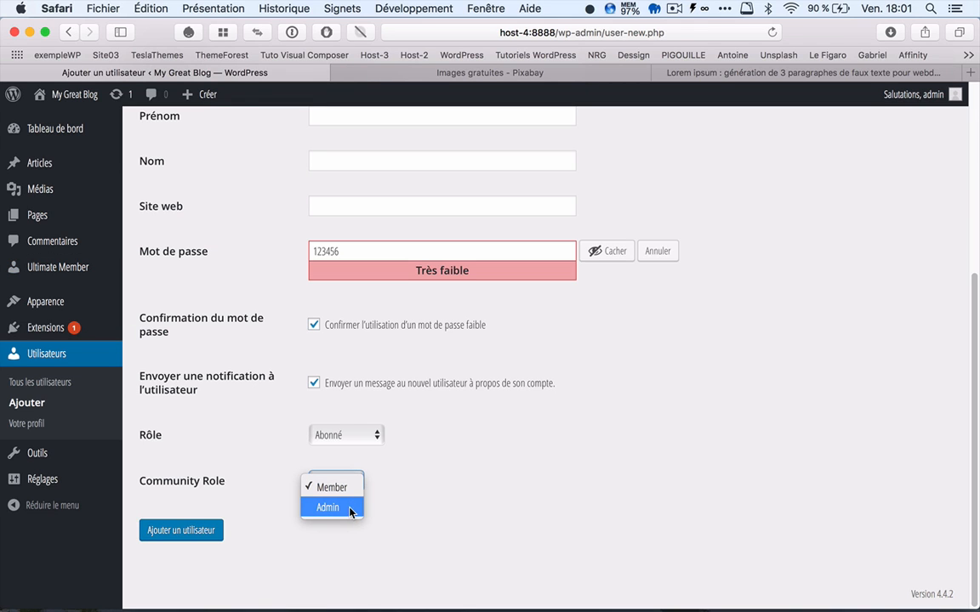
click(433, 470)
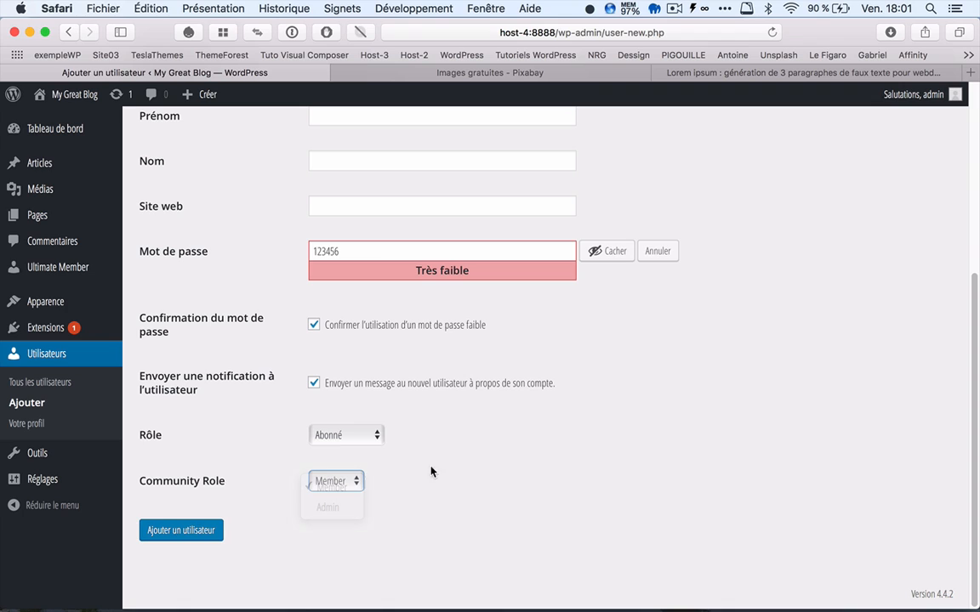
click(188, 532)
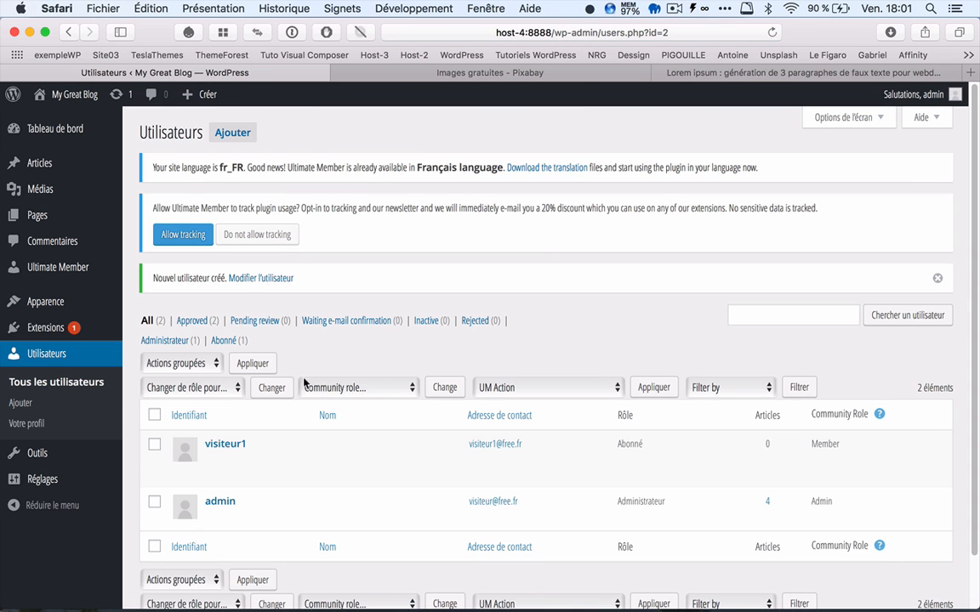
Step: Start adding another site user and enter visiteur2 as the username
click(228, 130)
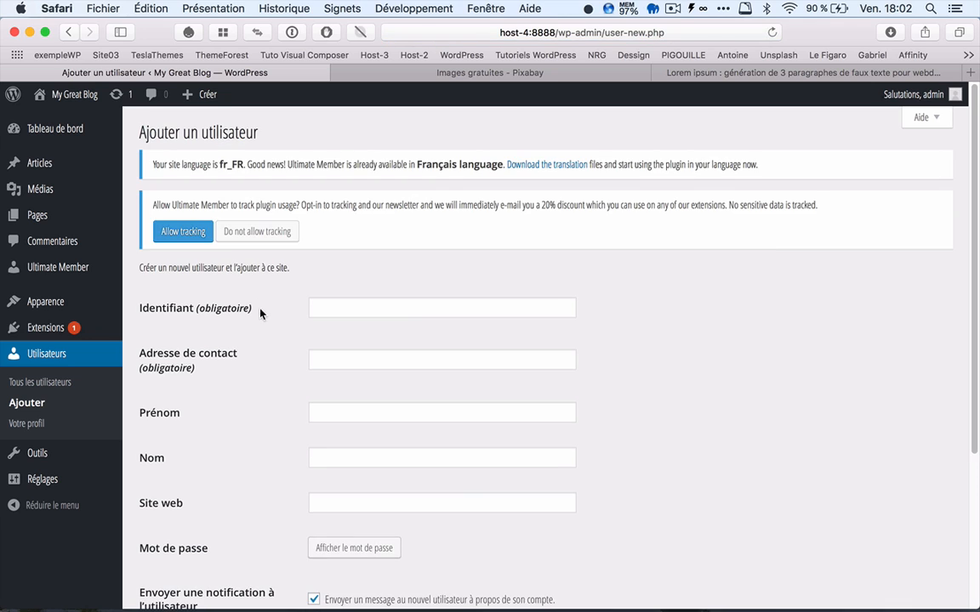
click(319, 309)
text(visiteur)
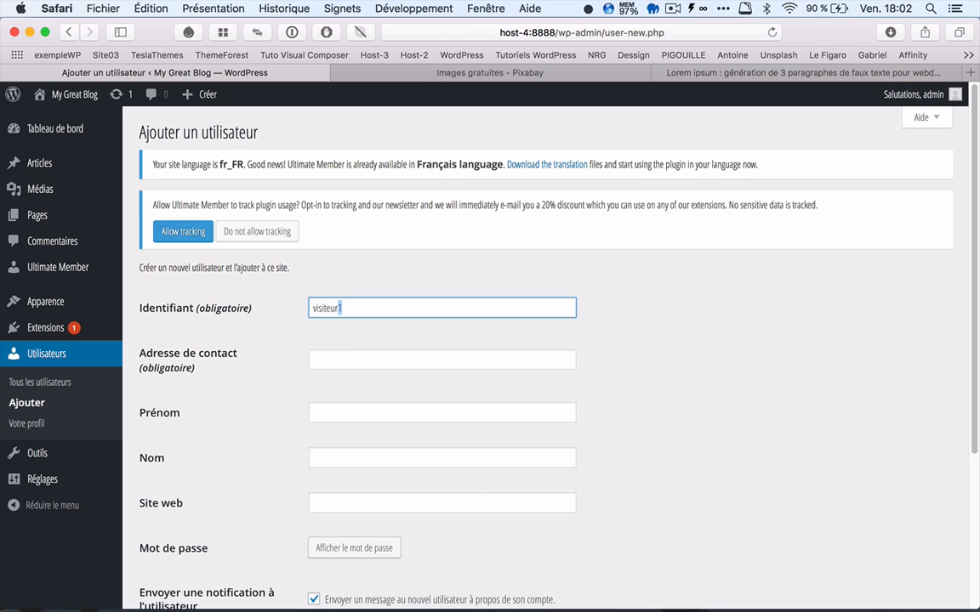
text(2)
Step: Fill in the second visitor account's contact e-mail address
click(332, 359)
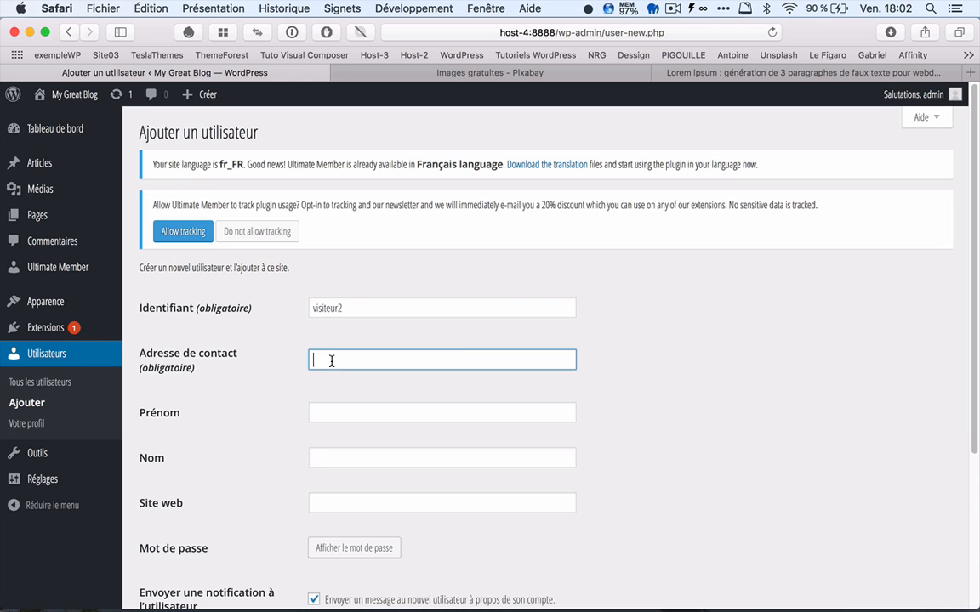
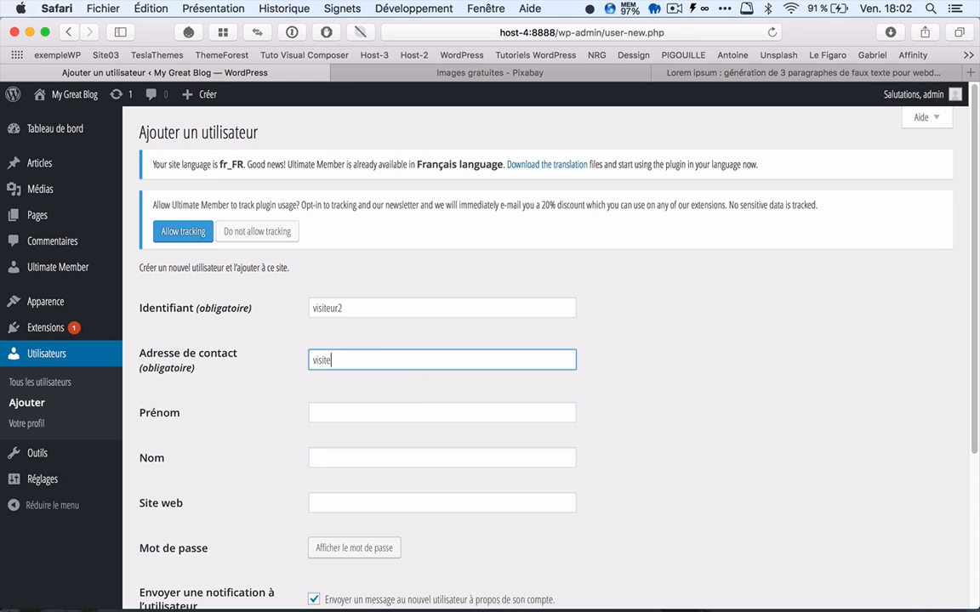
Step: Replace the generated password with the second visitor's own account password and confirm the use of a weak password
scroll(352, 440, down, 3)
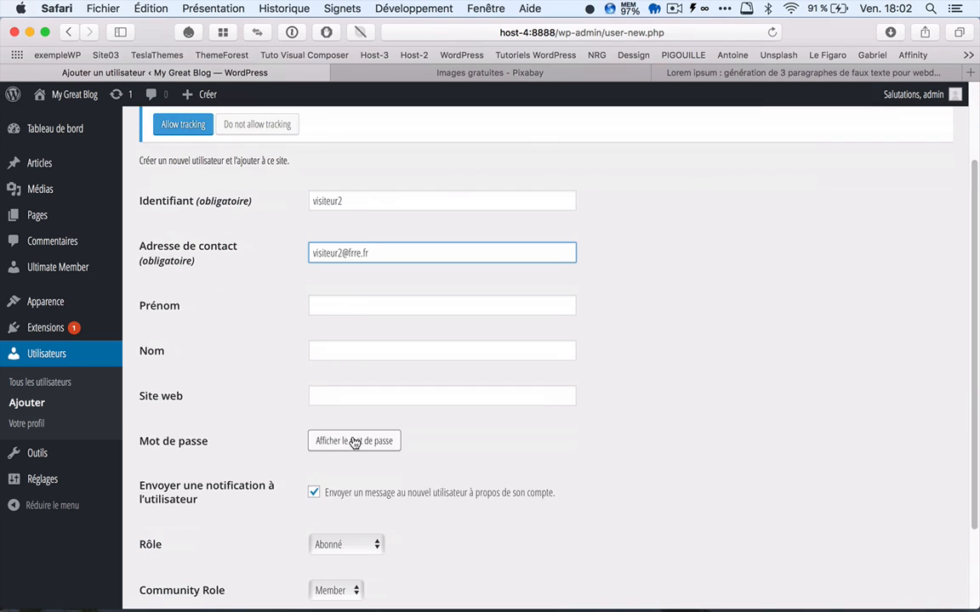
scroll(354, 442, down, 3)
click(362, 332)
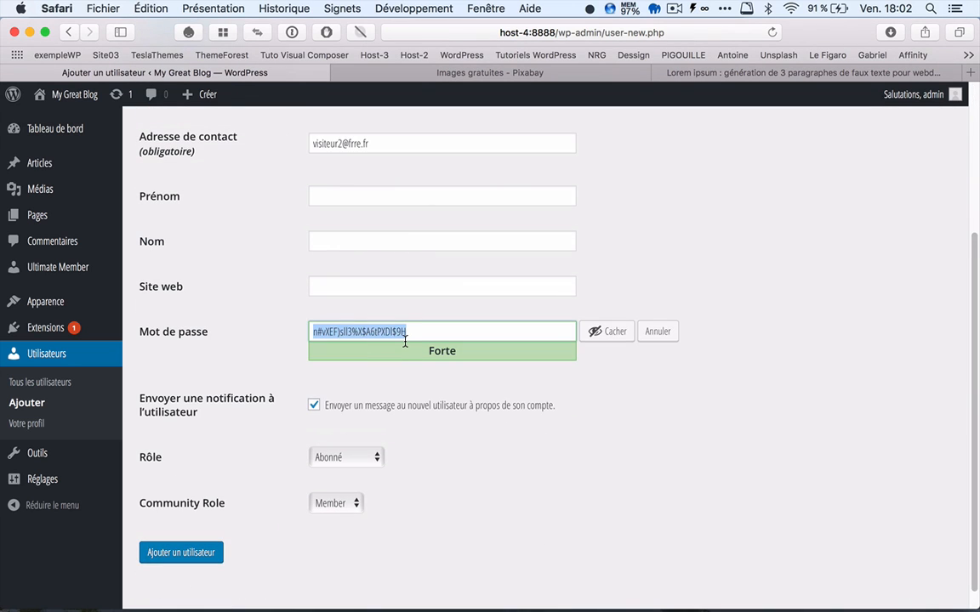
text(123456)
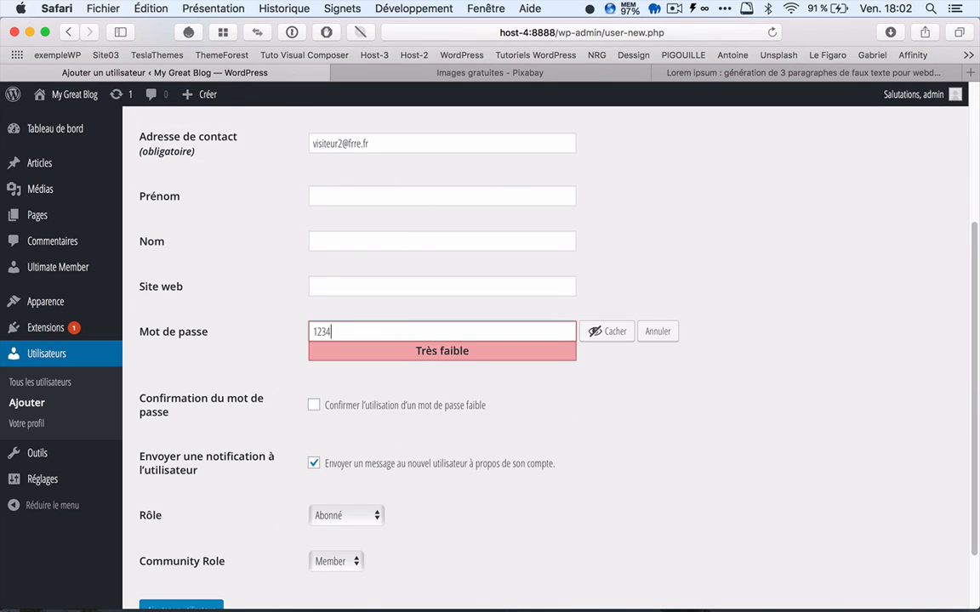
click(313, 405)
Step: Keep the Abonné role and the Member Community Role, and create the visiteur2 account
scroll(389, 400, down, 2)
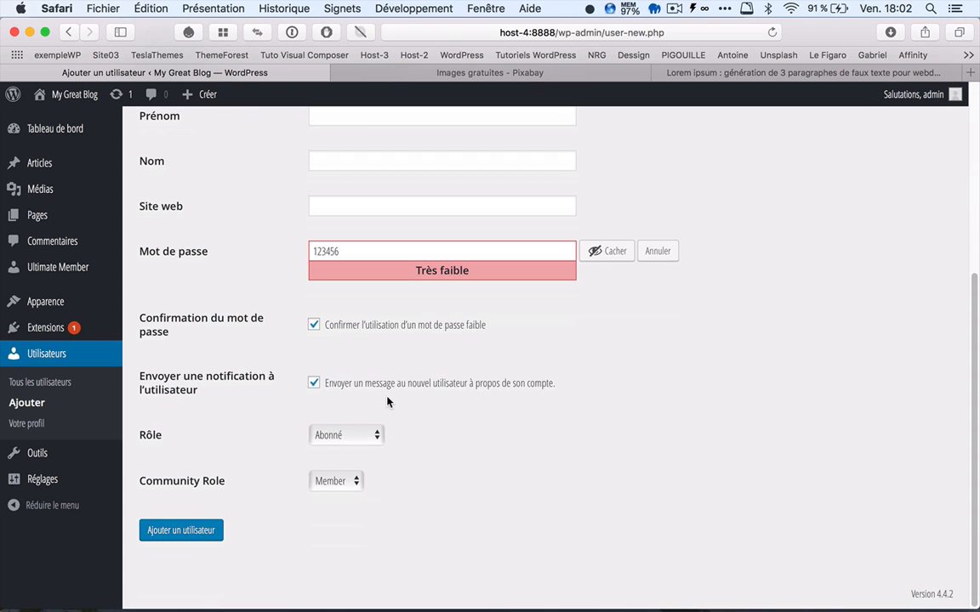
click(341, 486)
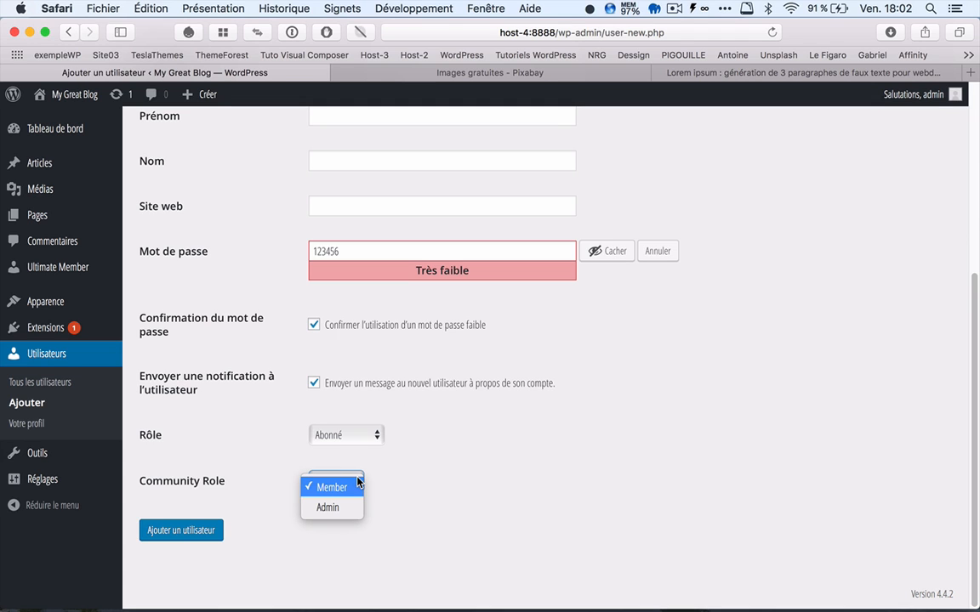
click(200, 262)
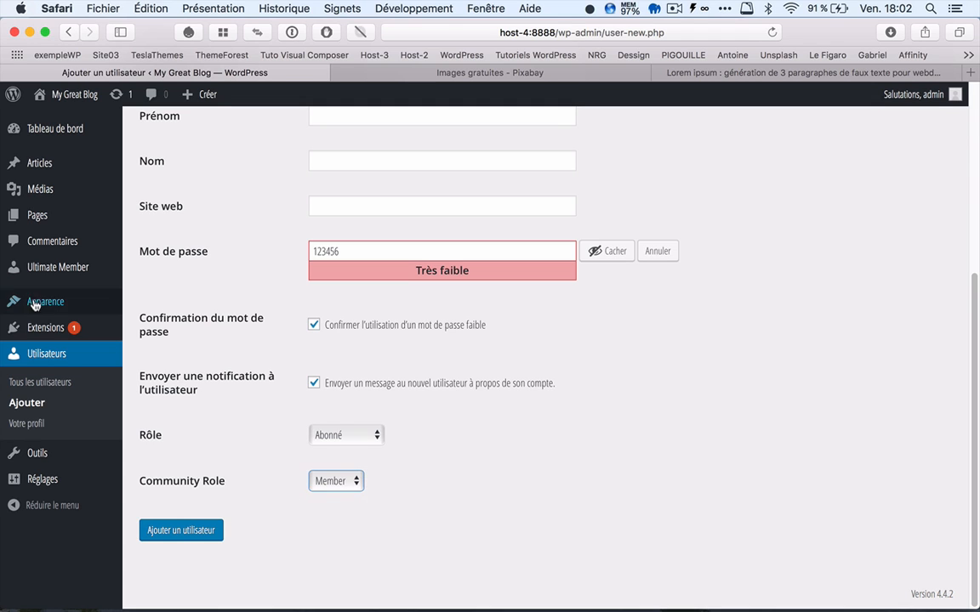
mouse_move(64, 281)
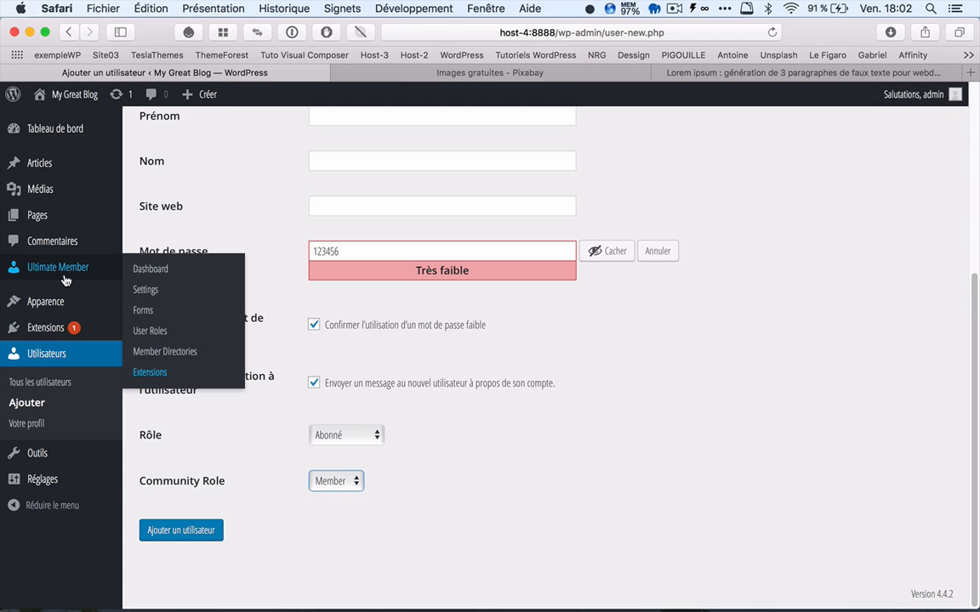
click(160, 333)
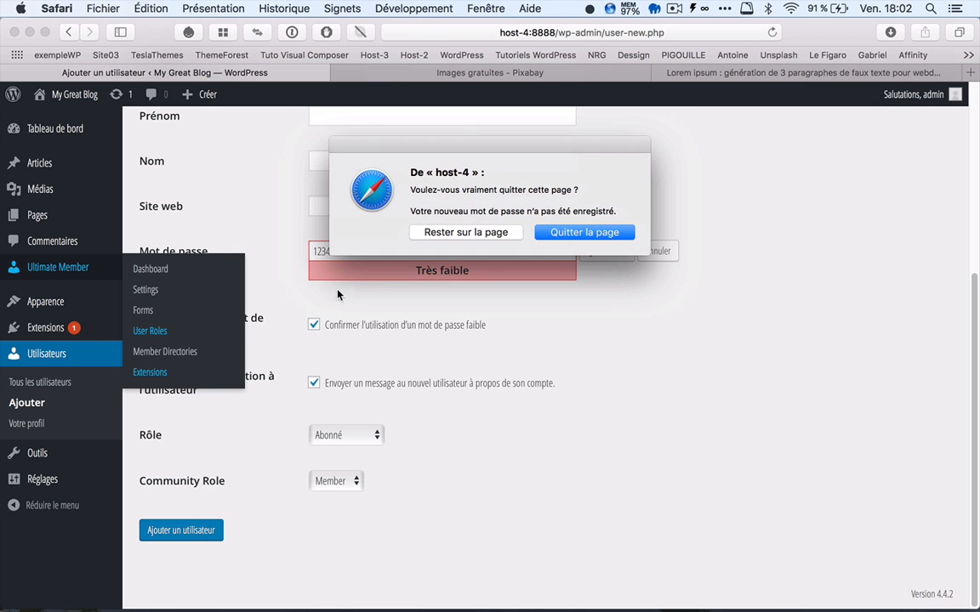
click(490, 231)
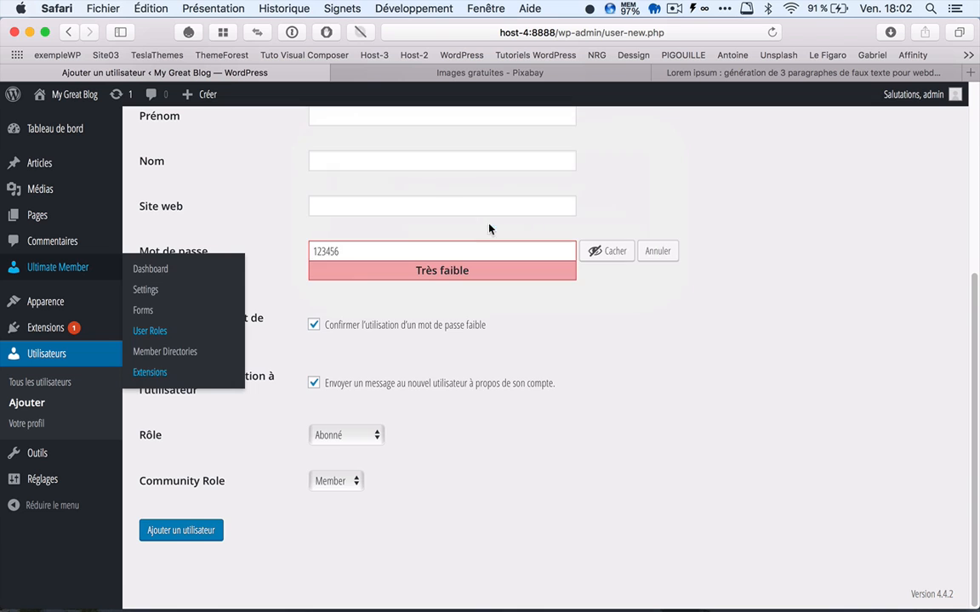
click(191, 534)
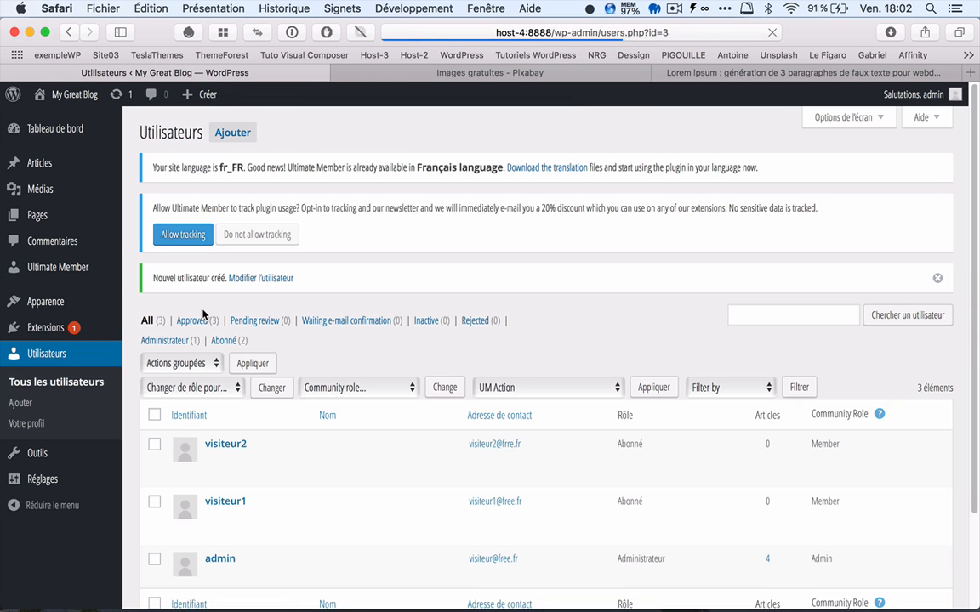
Step: Examine the Admin user role in Ultimate Member, from its administrative permissions down to the registration, login and logout options
mouse_move(96, 269)
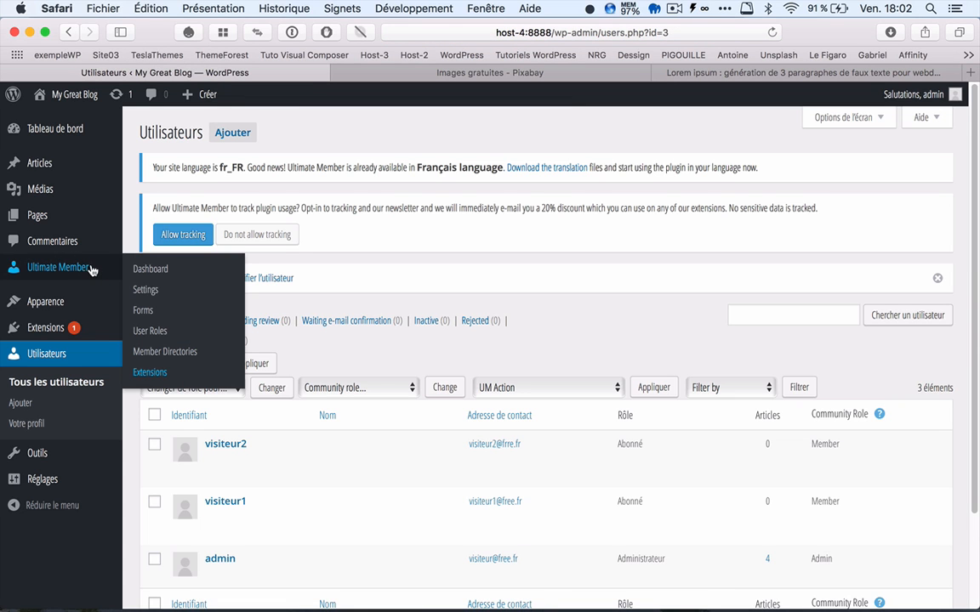
click(158, 332)
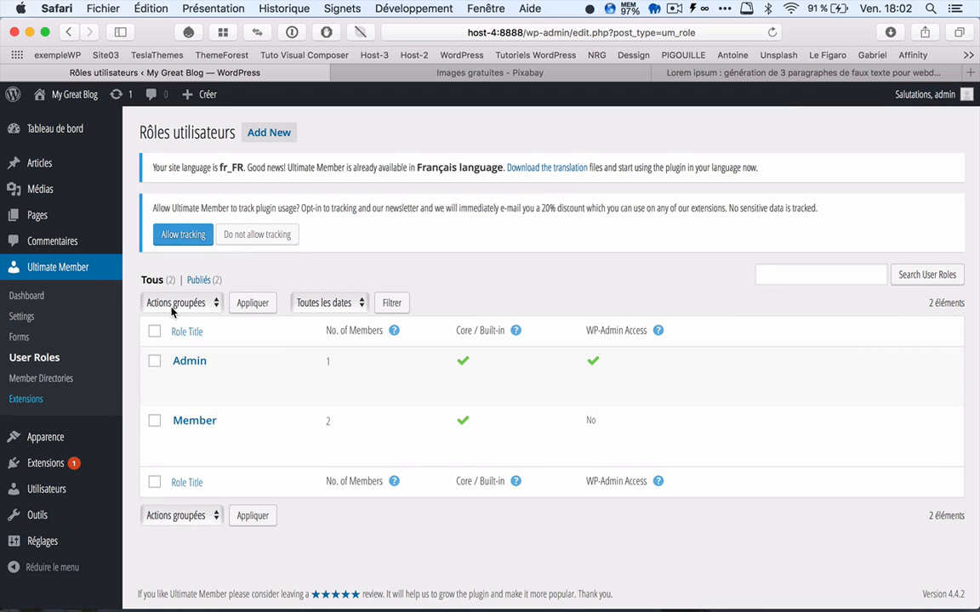
mouse_move(225, 365)
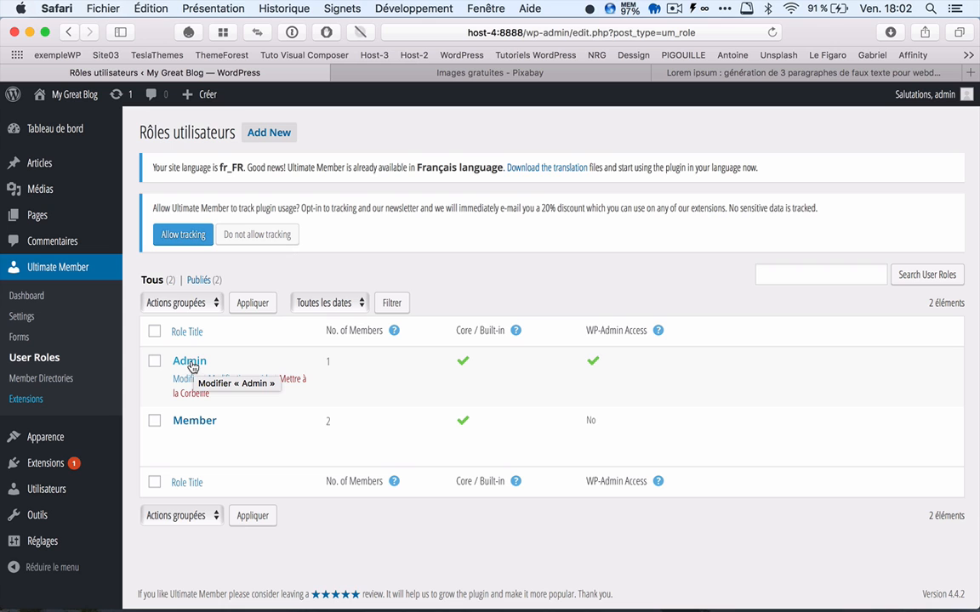
click(191, 364)
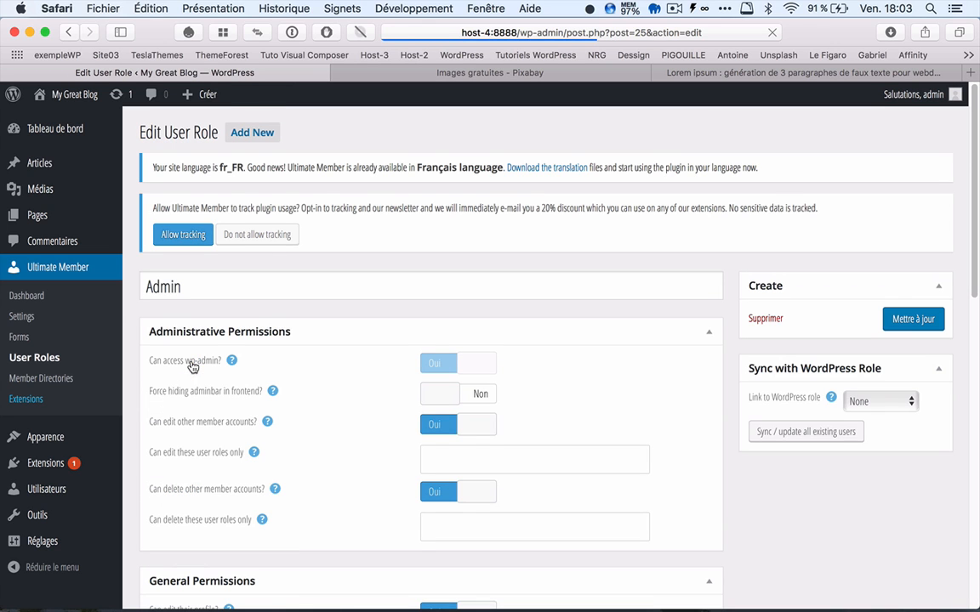
scroll(358, 381, down, 5)
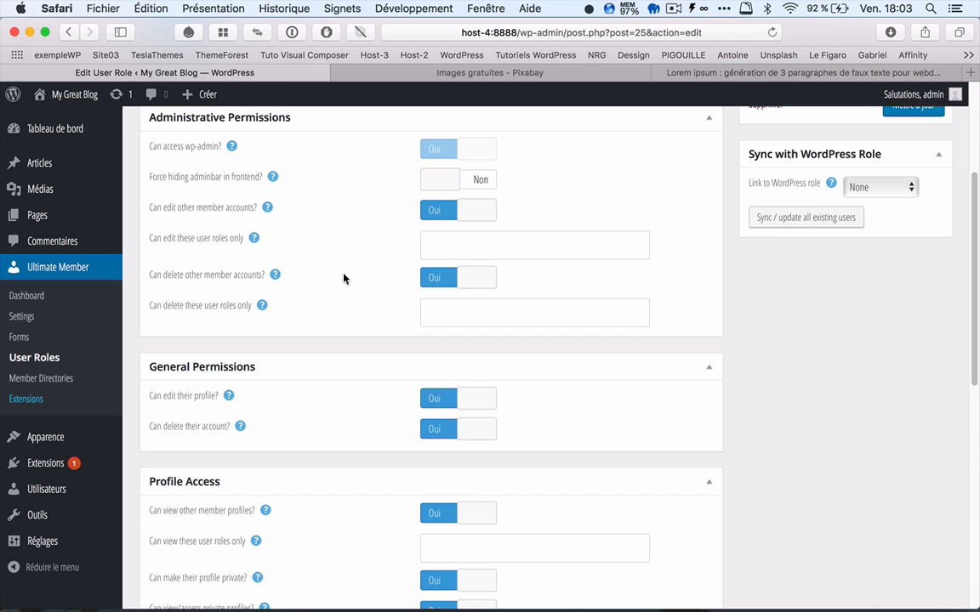
scroll(343, 279, down, 3)
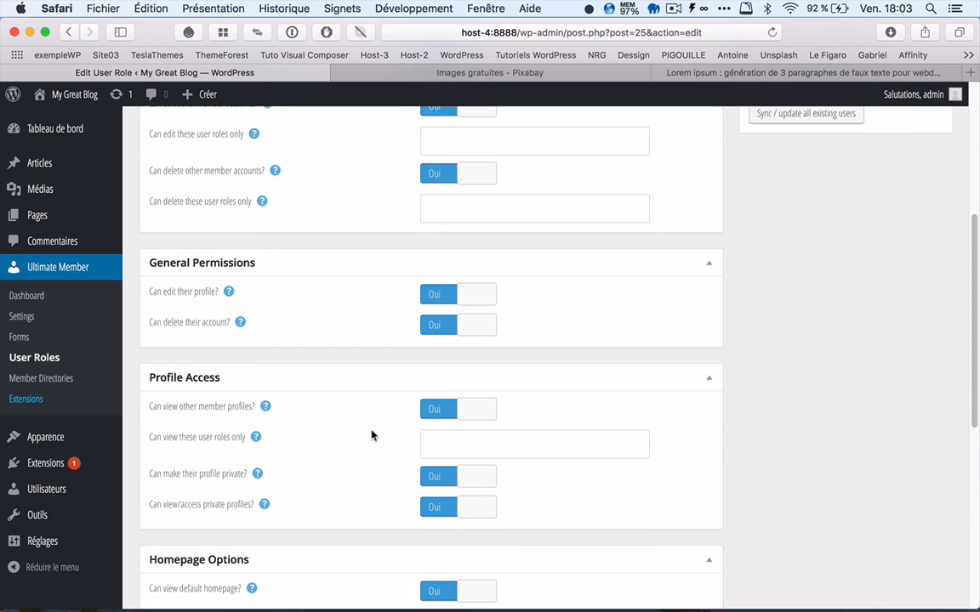
scroll(368, 440, down, 10)
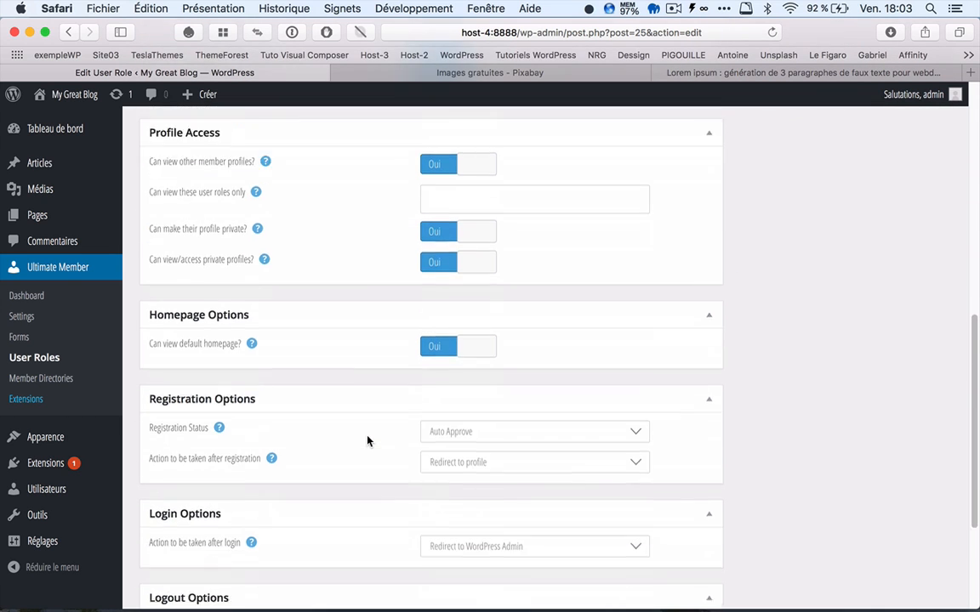
scroll(367, 440, down, 2)
scroll(368, 441, up, 20)
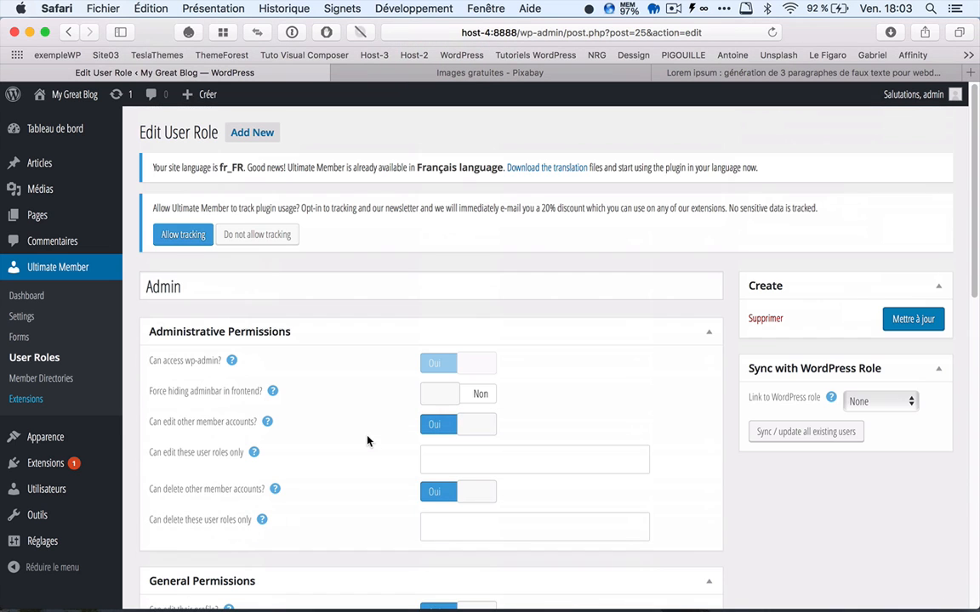
Step: Examine the Member user role's permissions, profile access, registration, login, logout and delete options, and return to the roles list
click(33, 358)
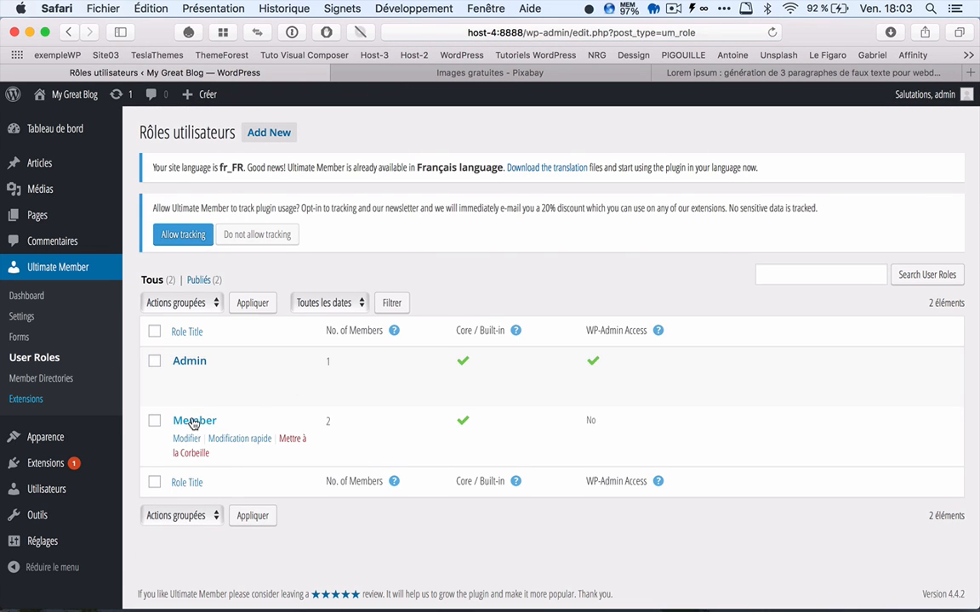
click(194, 421)
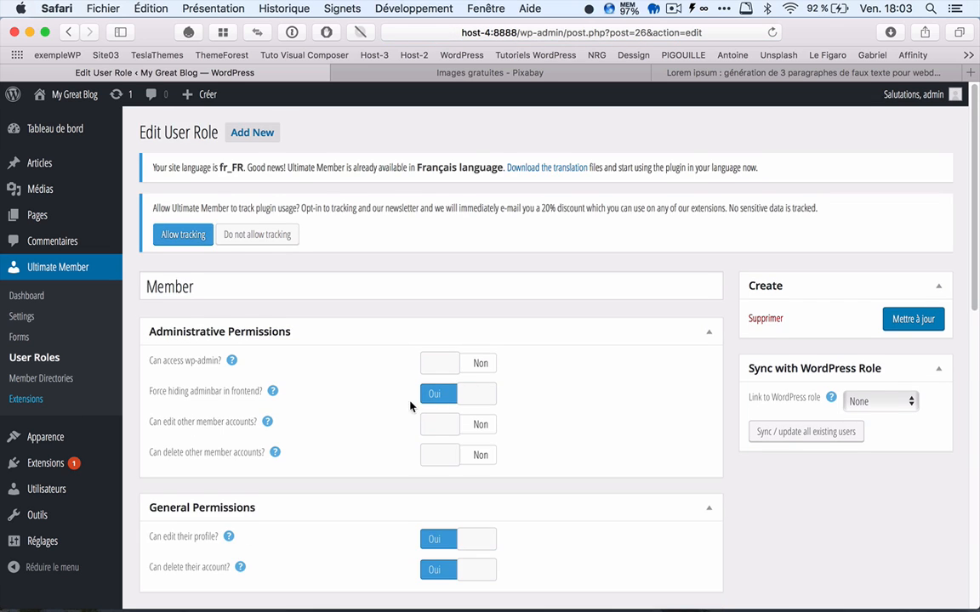
scroll(392, 408, down, 2)
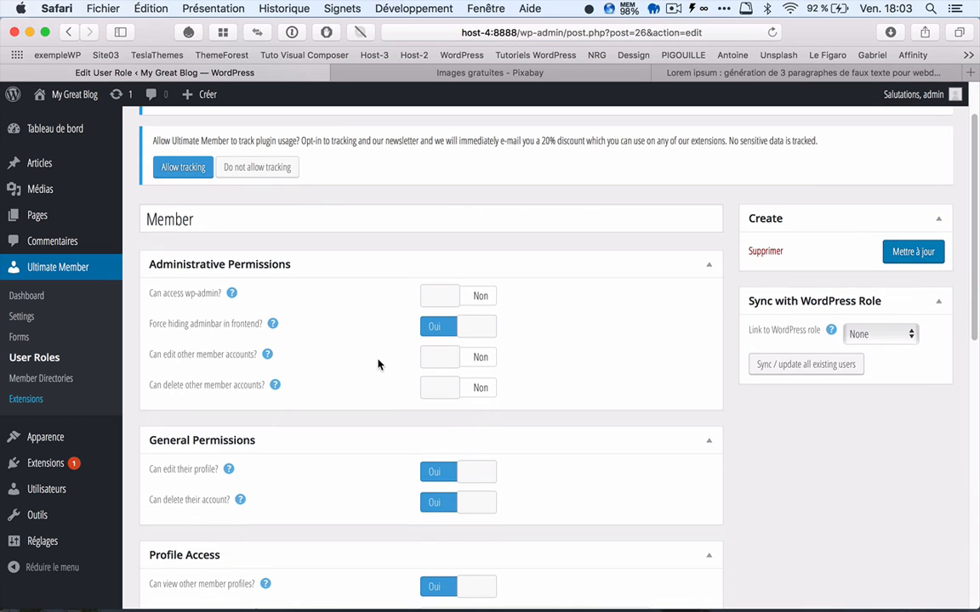
scroll(370, 371, down, 6)
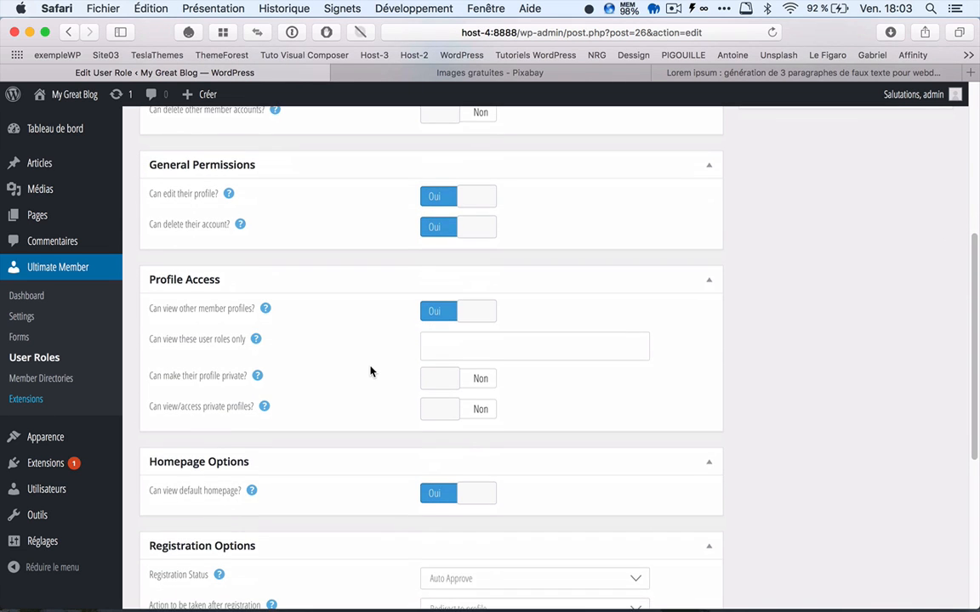
scroll(371, 372, down, 1)
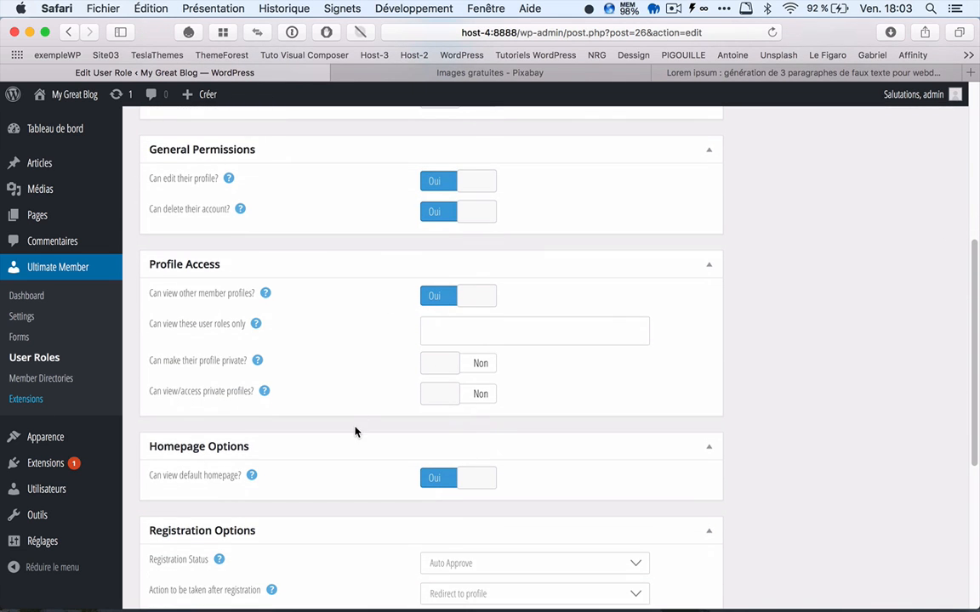
scroll(357, 430, down, 7)
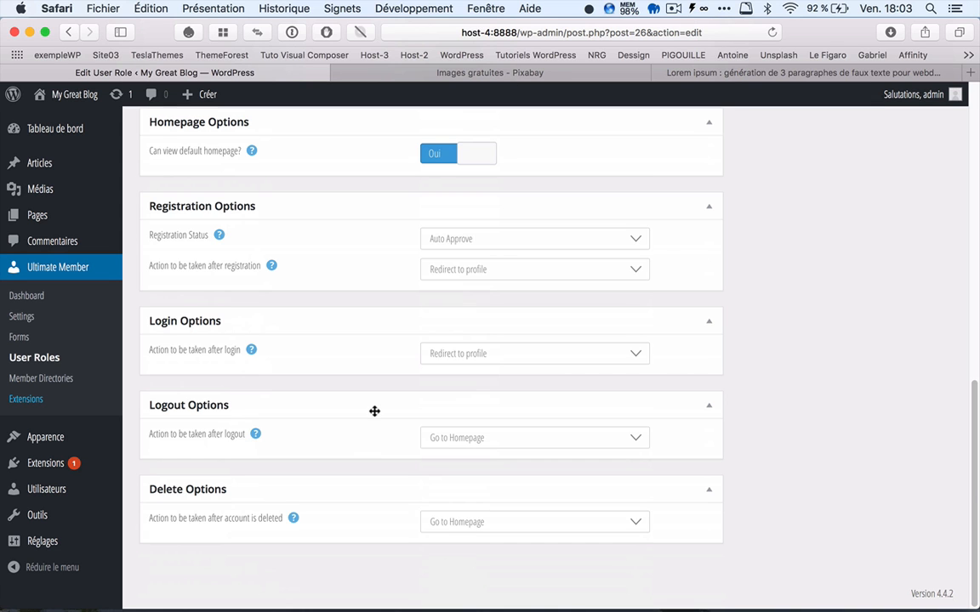
scroll(374, 411, up, 15)
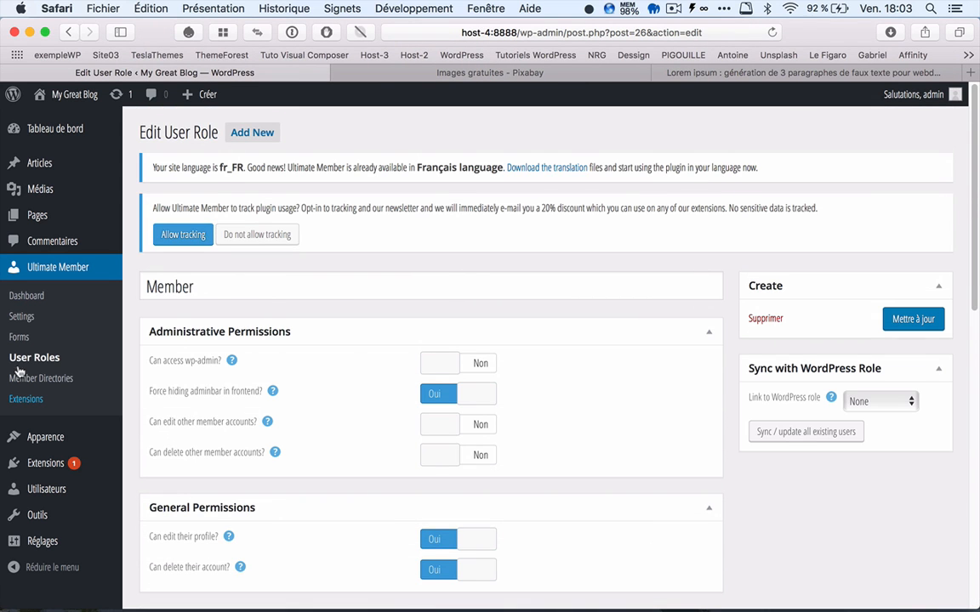
click(36, 357)
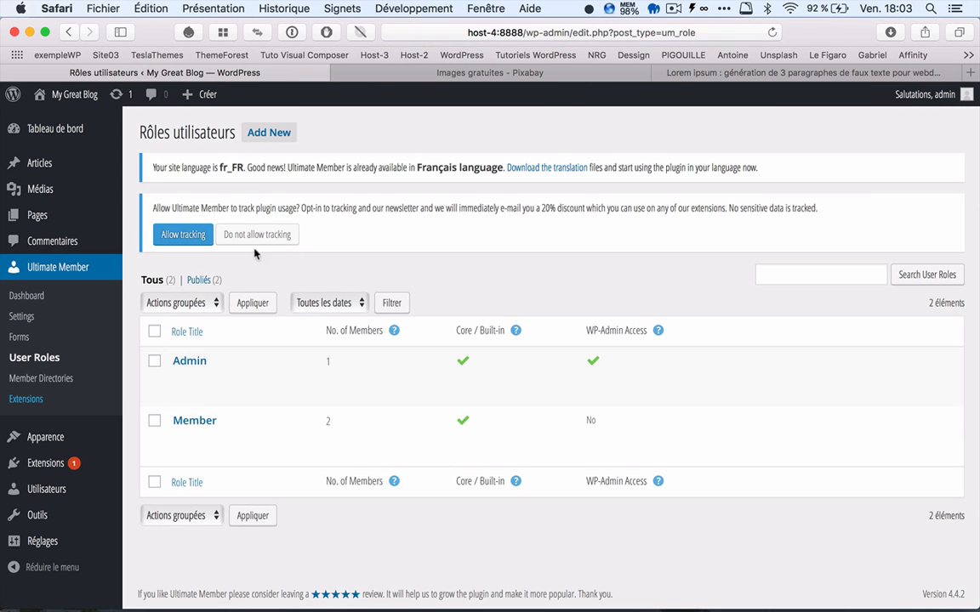
Step: Open the form for a new user role, decline usage tracking, look through the role options and return to the roles list
click(248, 133)
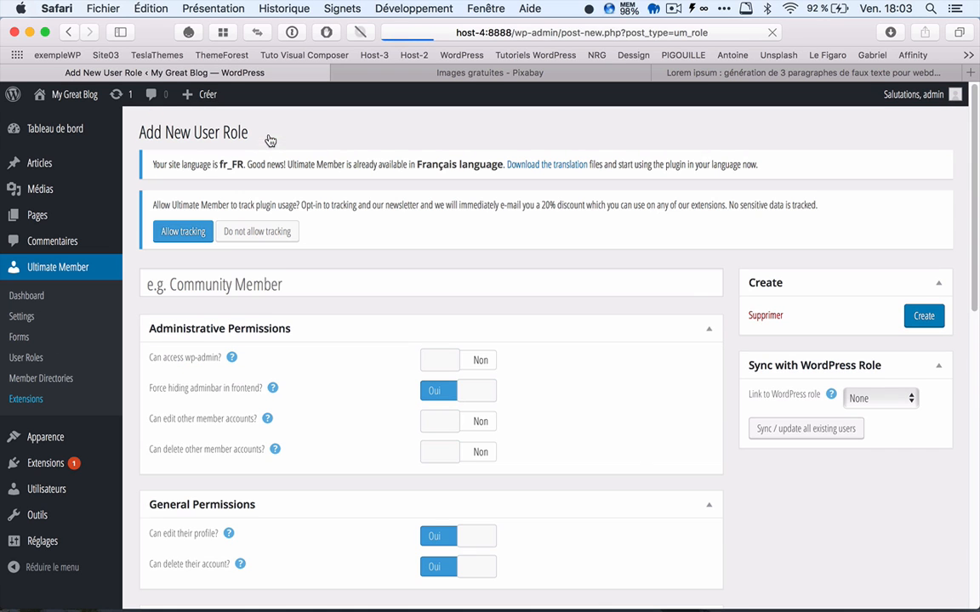
click(251, 235)
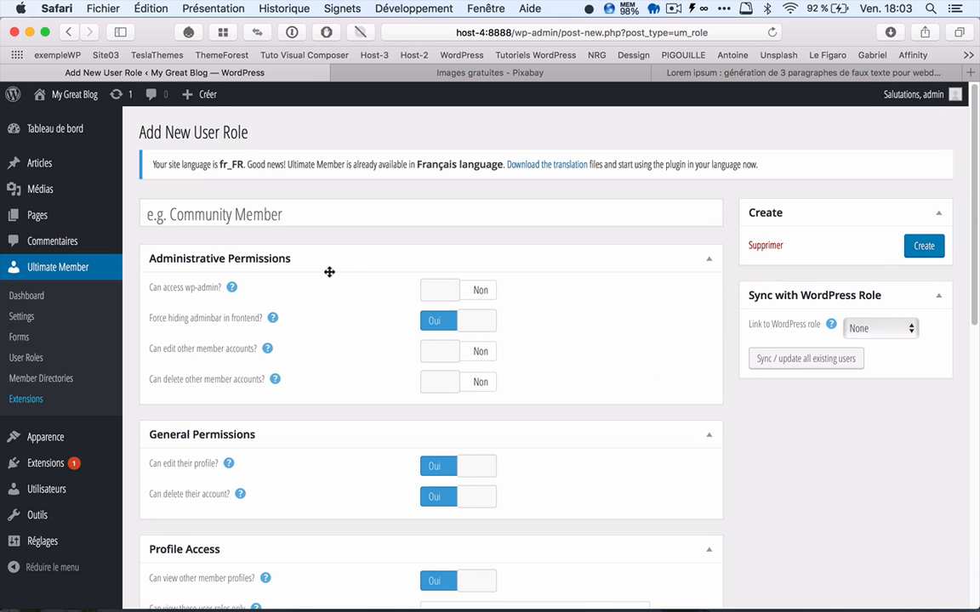
scroll(349, 278, down, 10)
scroll(347, 278, down, 3)
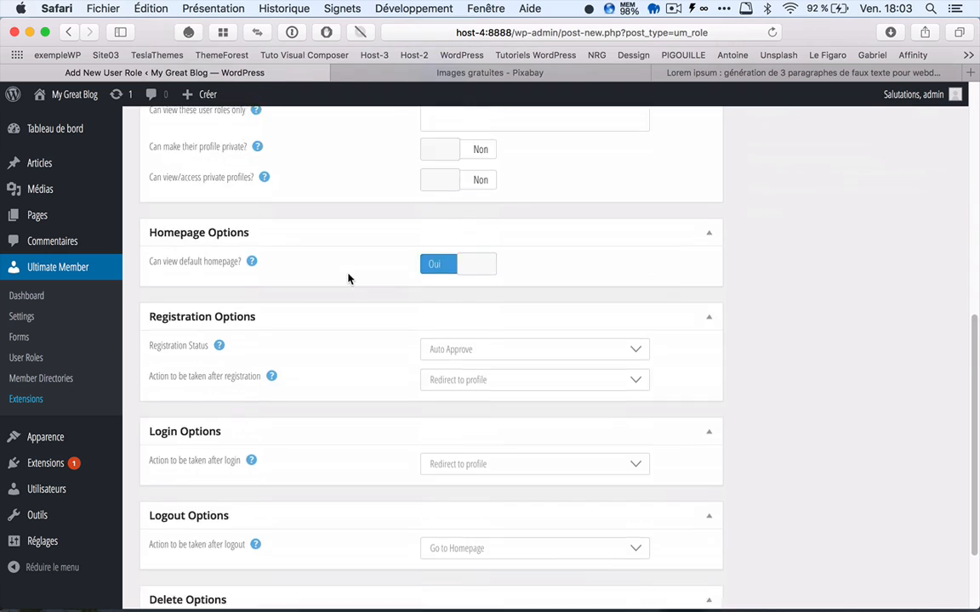
scroll(348, 278, up, 7)
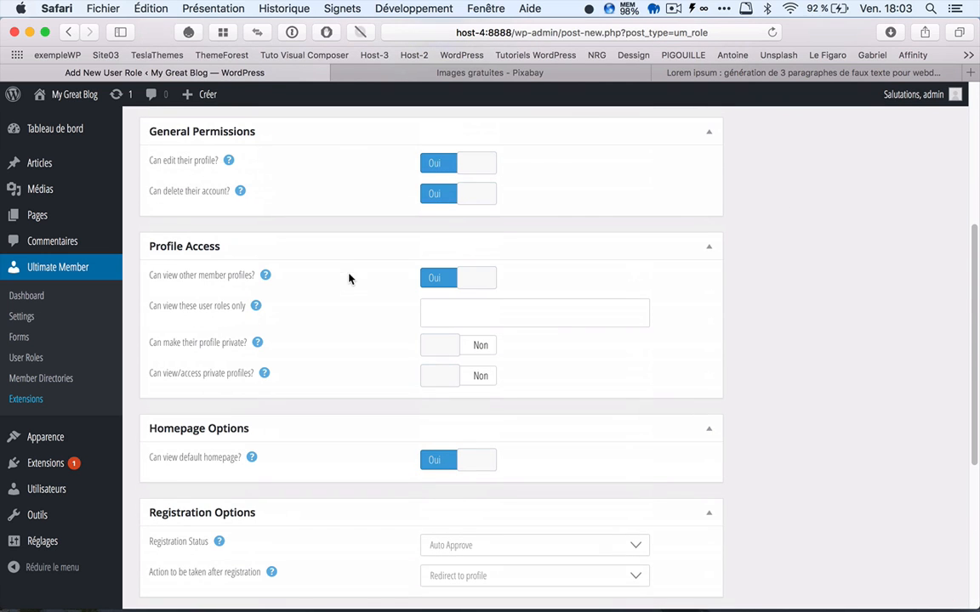
click(27, 359)
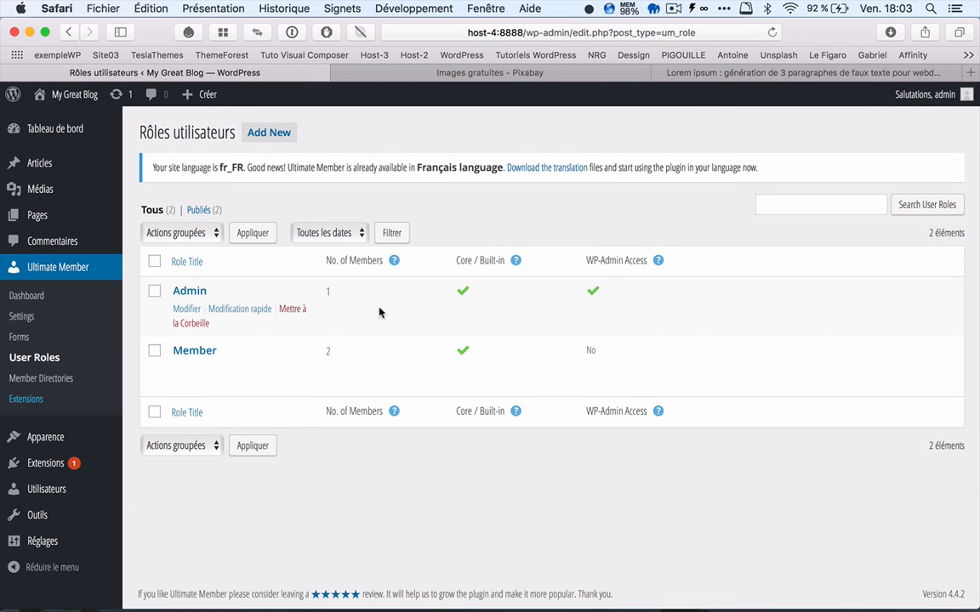
Step: Start a new user role named auteur and allow it to access wp-admin
click(271, 133)
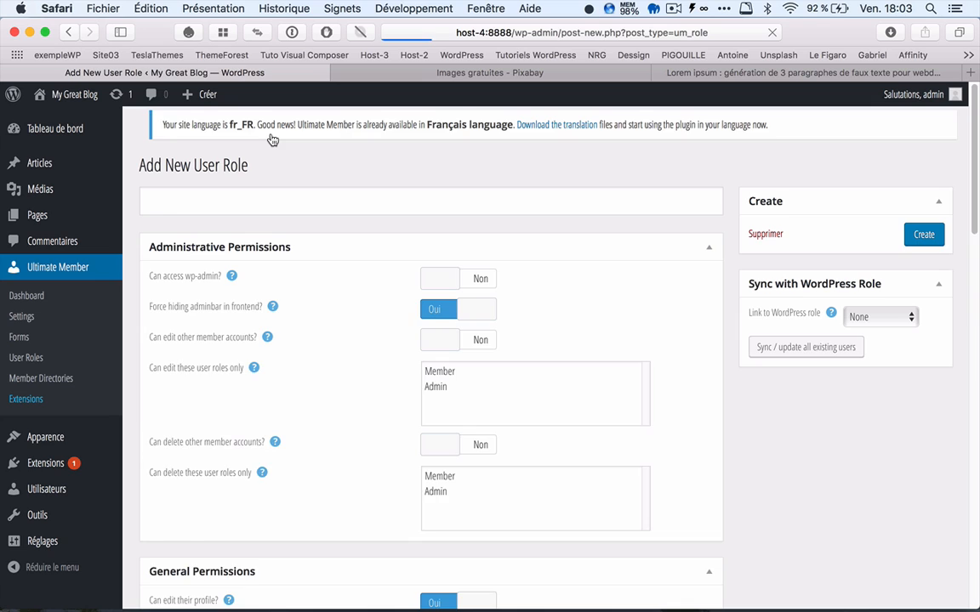
click(161, 216)
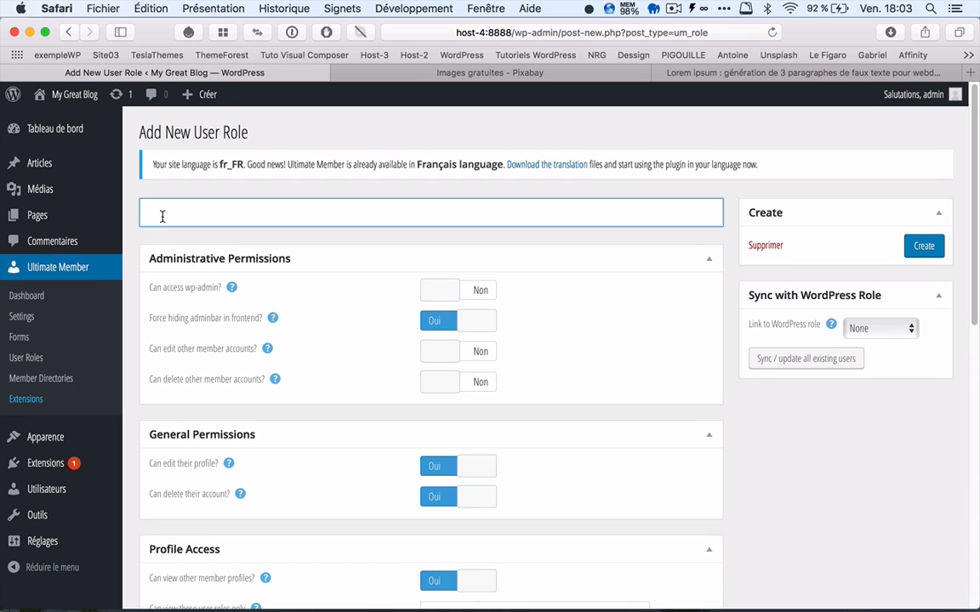
text(auteur)
click(446, 291)
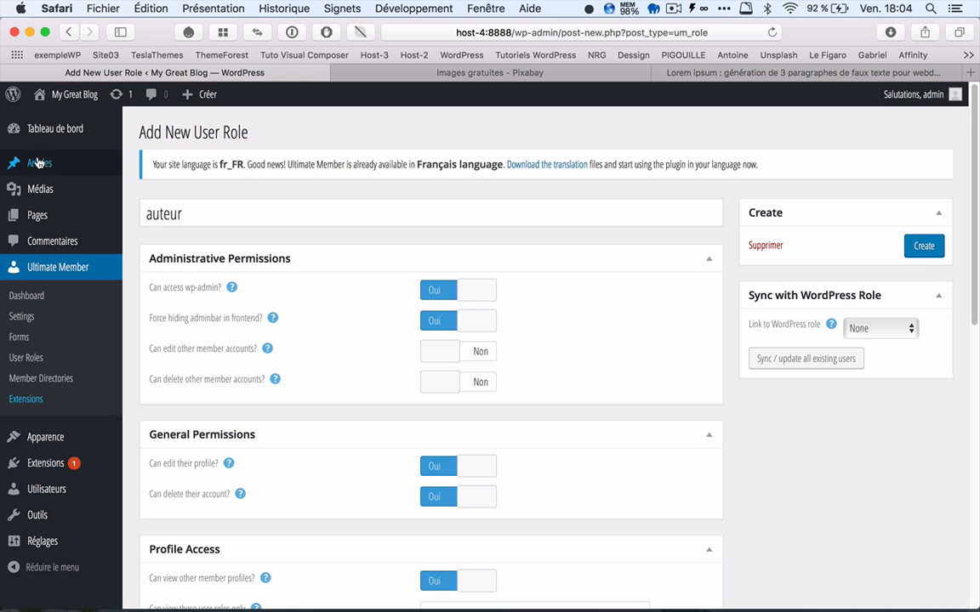
Step: Turn off forced hiding of the admin bar in the frontend for the auteur role and create the role
mouse_move(38, 163)
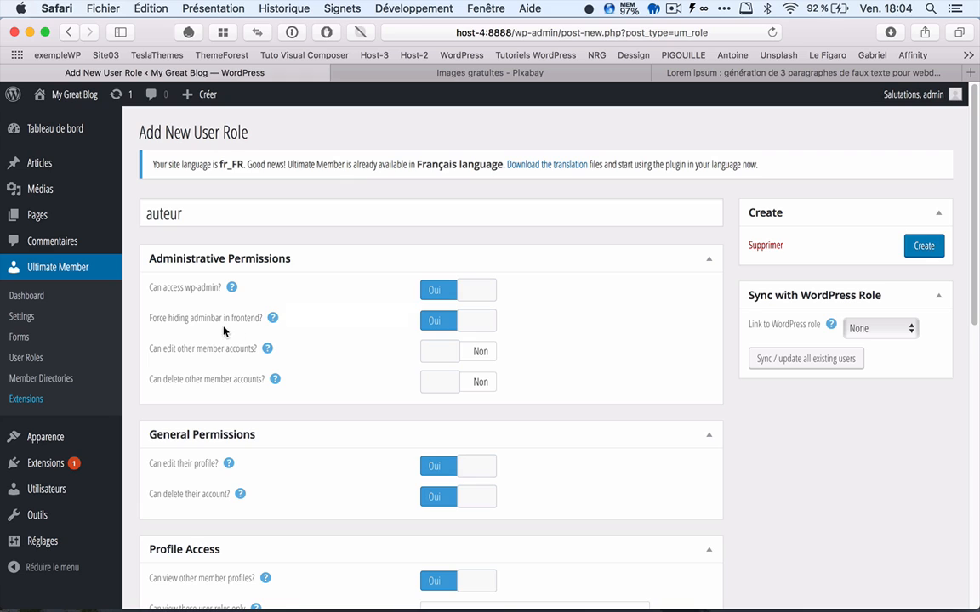
click(474, 326)
scroll(370, 371, down, 10)
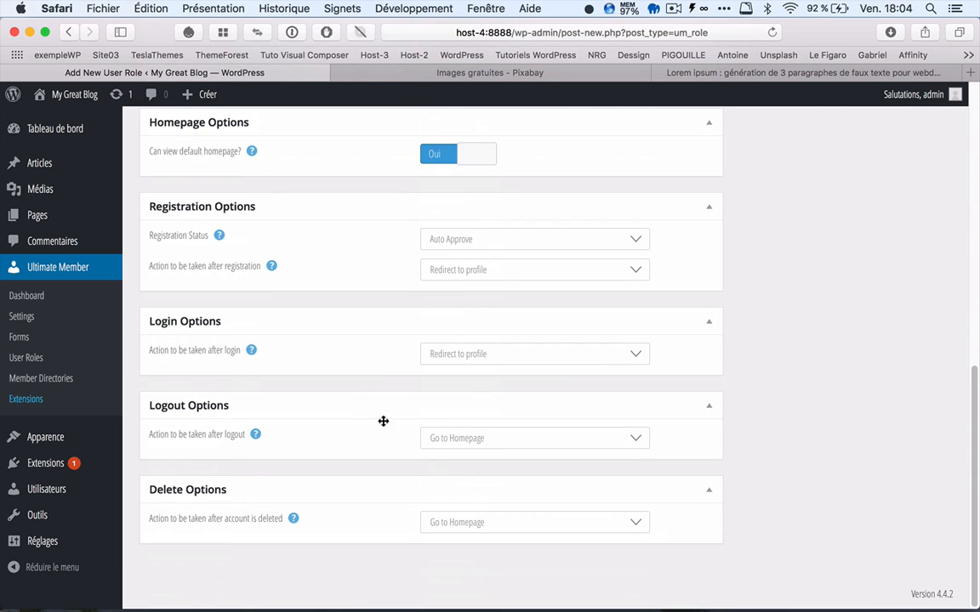
scroll(383, 422, up, 10)
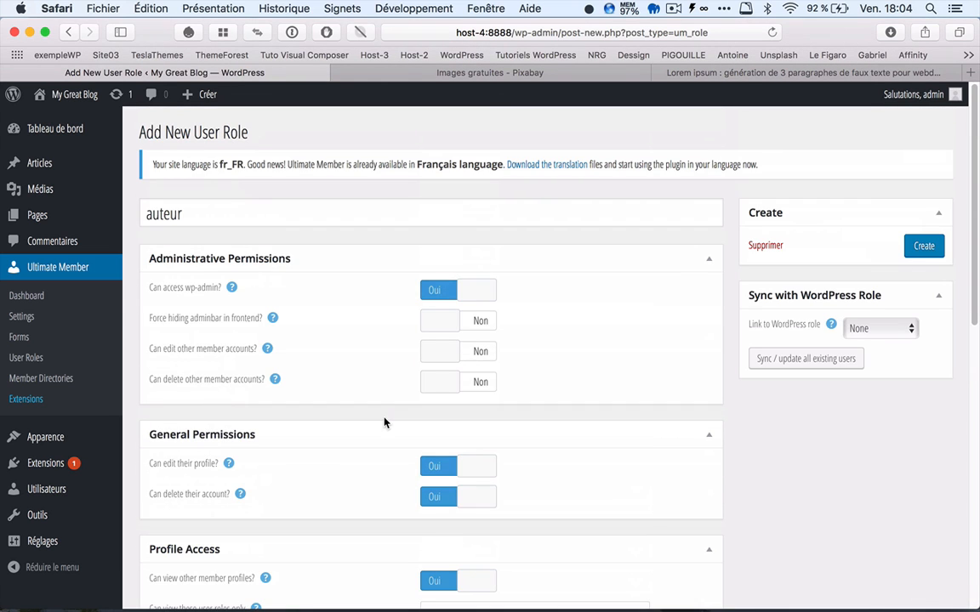
click(923, 247)
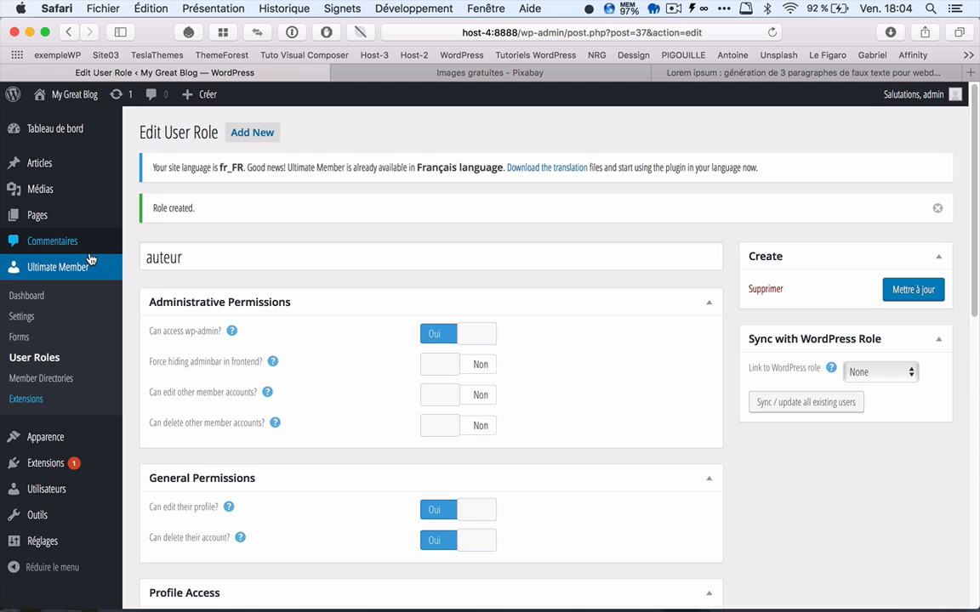
Step: Open the Blog page from the pages list, view it on the site, look through its posts and return to the dashboard
click(41, 219)
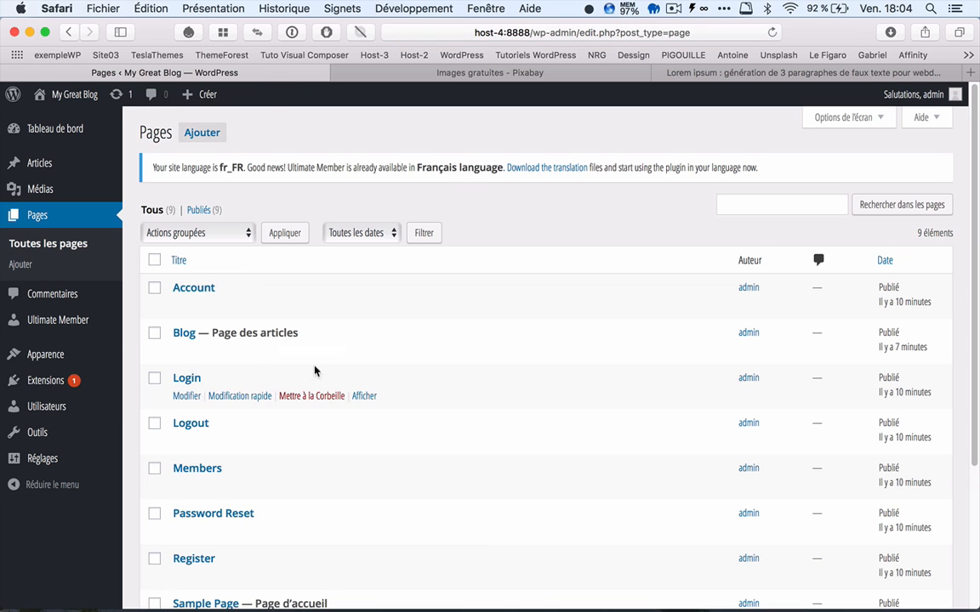
click(190, 339)
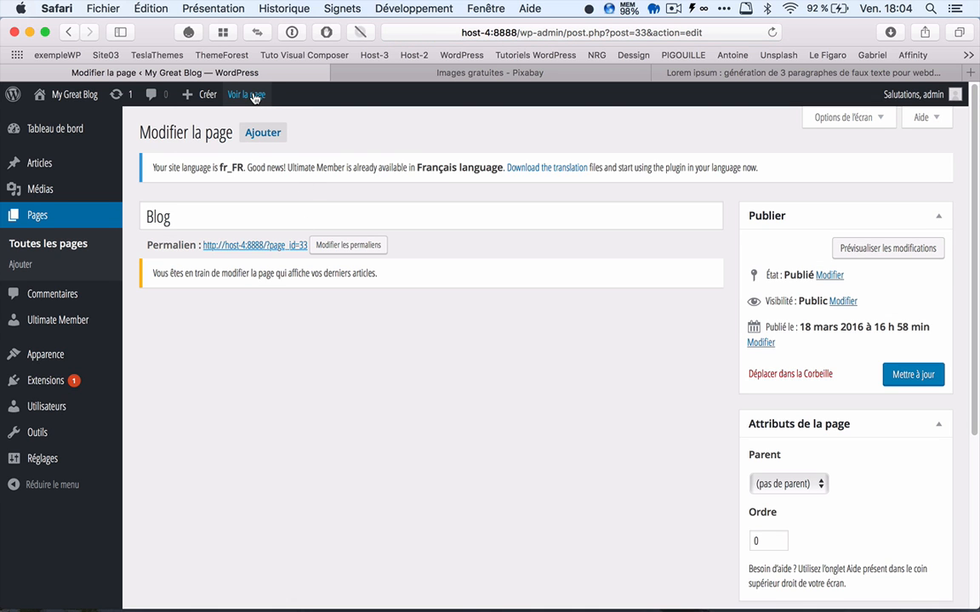
click(252, 97)
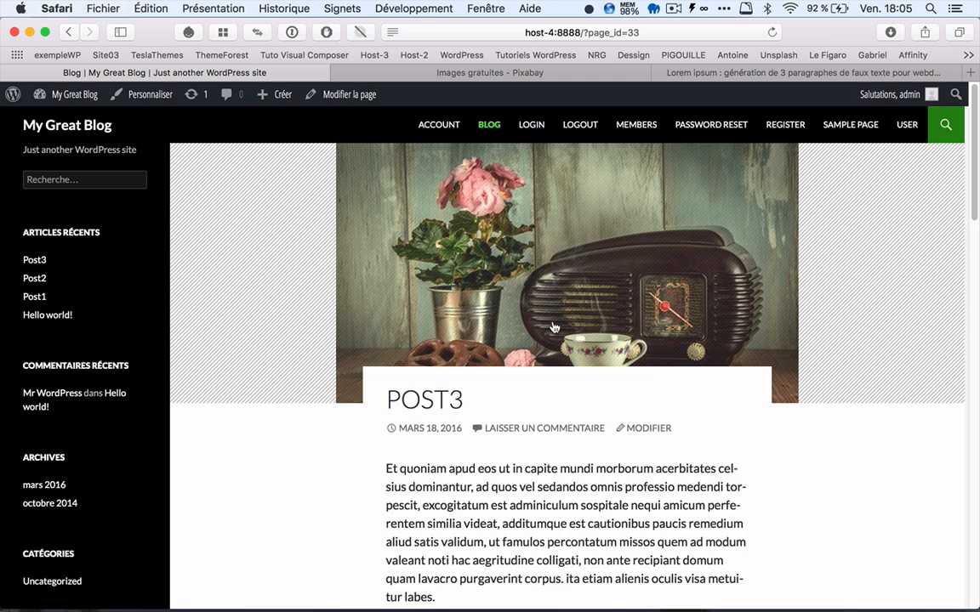
scroll(349, 324, down, 10)
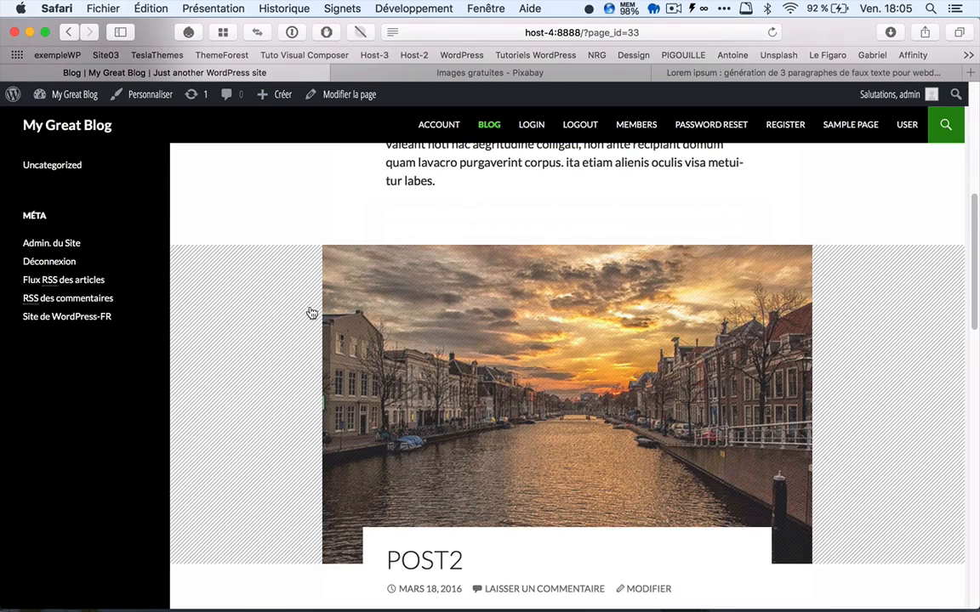
scroll(311, 314, down, 10)
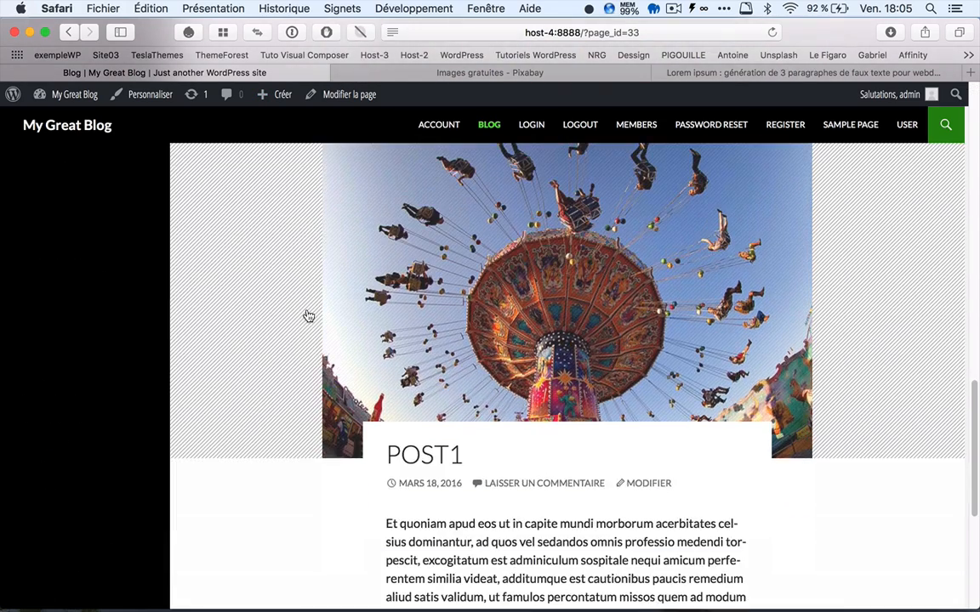
scroll(309, 315, down, 2)
scroll(308, 315, up, 20)
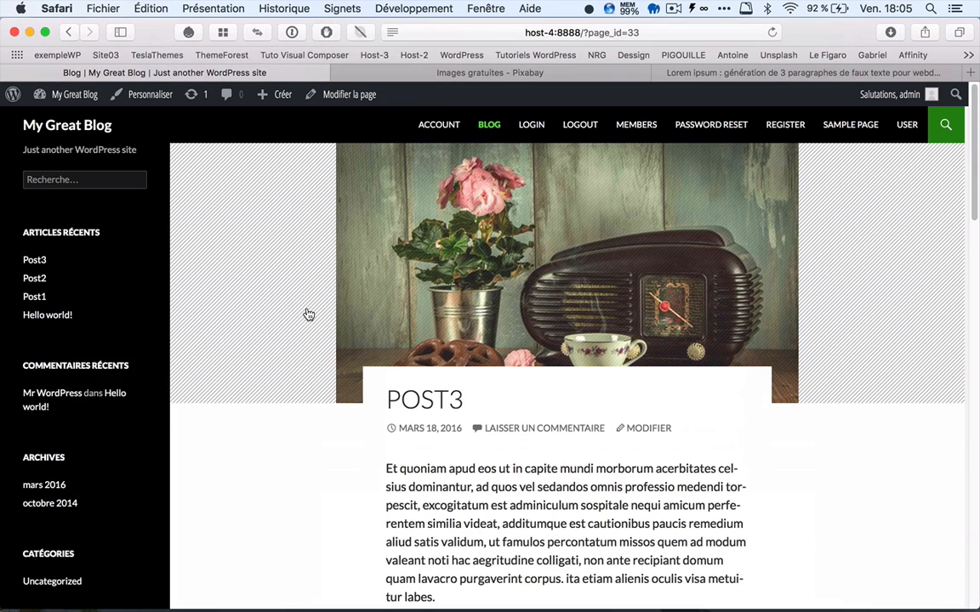
click(82, 96)
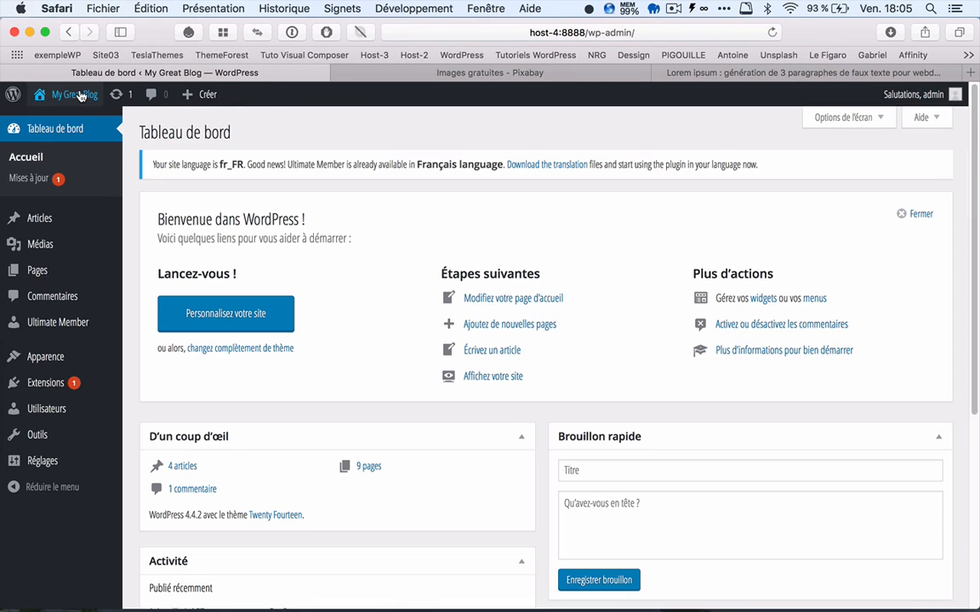
Step: Visit the site's home page and browse the articles on the Blog page from Post3 to Post1
mouse_move(80, 96)
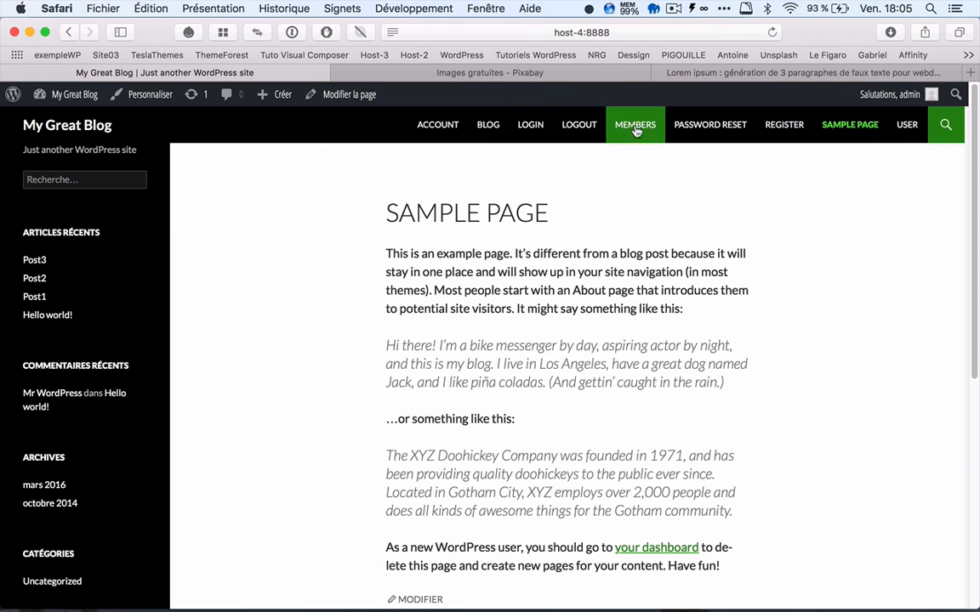
click(487, 125)
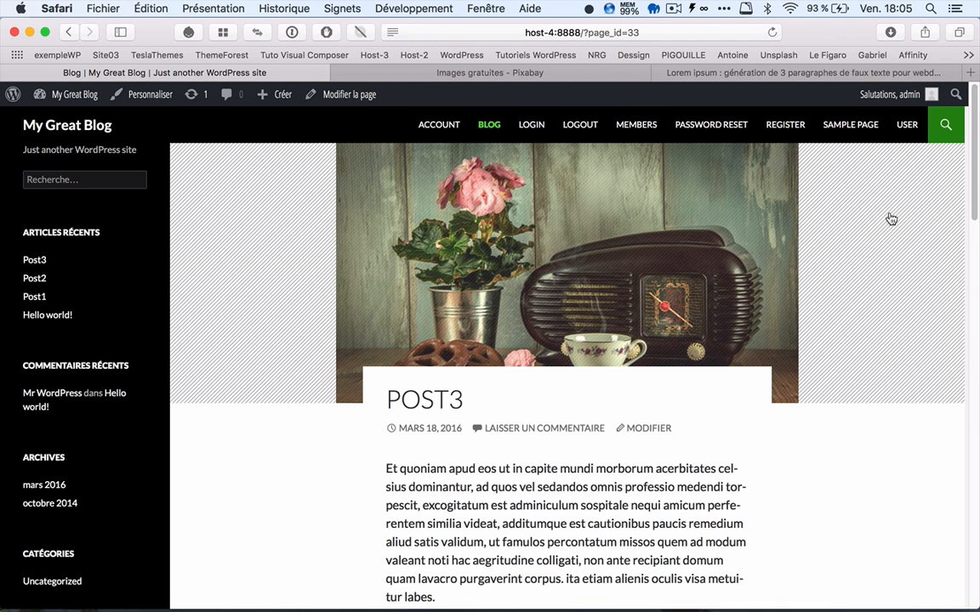
scroll(869, 224, down, 5)
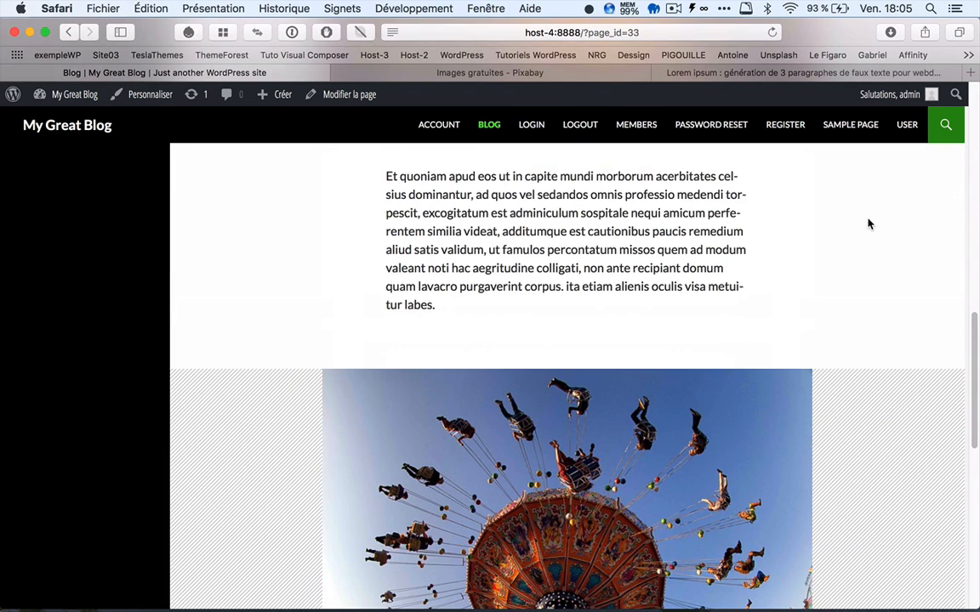
scroll(869, 223, down, 2)
scroll(869, 224, down, 5)
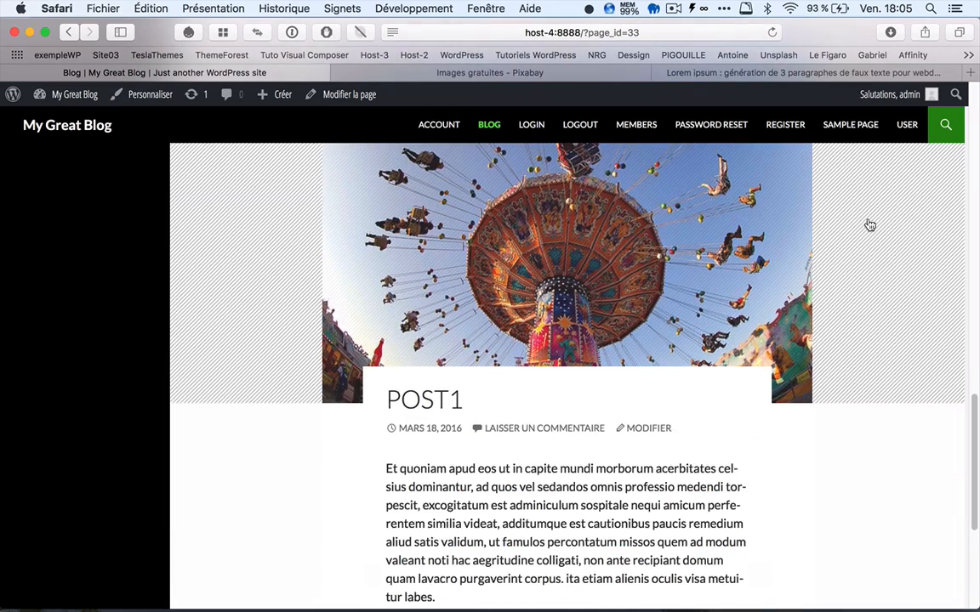
scroll(869, 228, up, 2)
scroll(869, 228, up, 12)
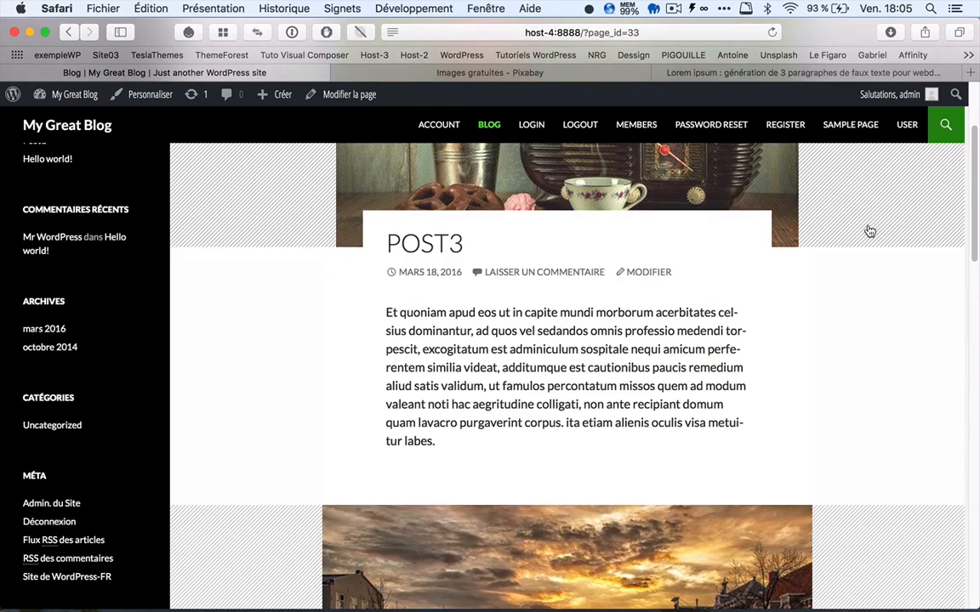
scroll(869, 229, up, 1)
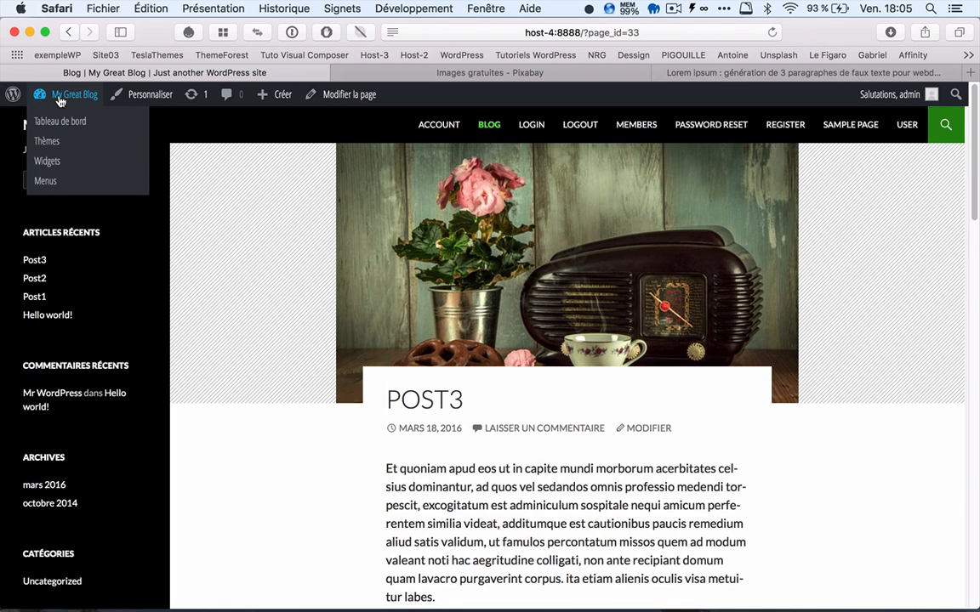
Step: Create a navigation menu named principal and add all the most recent pages to it
click(58, 97)
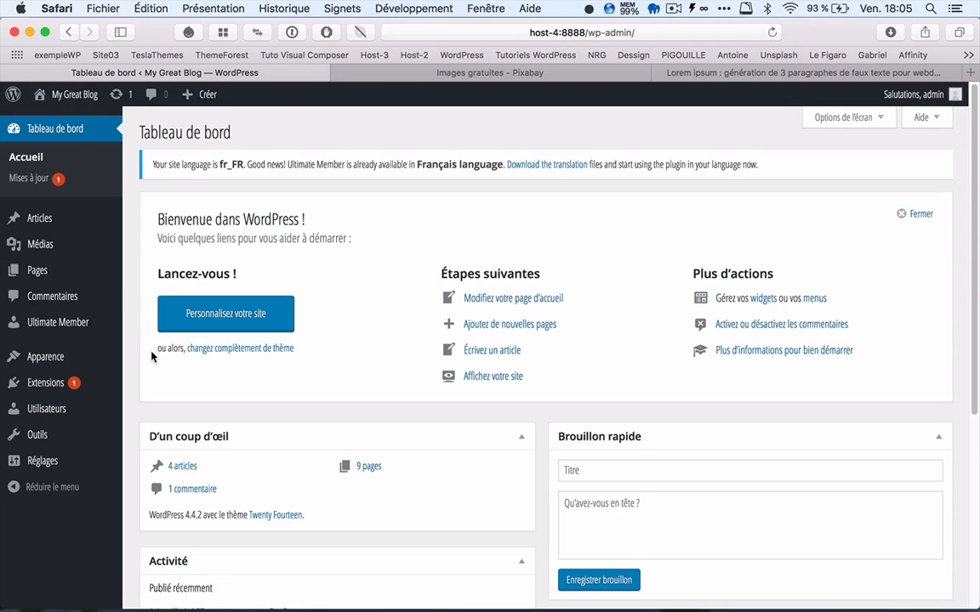
mouse_move(42, 358)
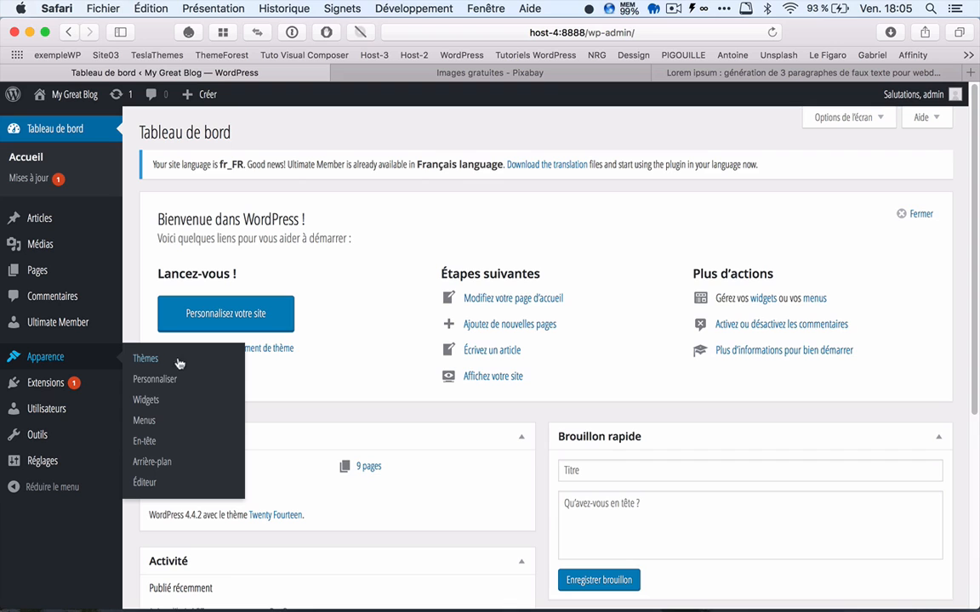
click(158, 425)
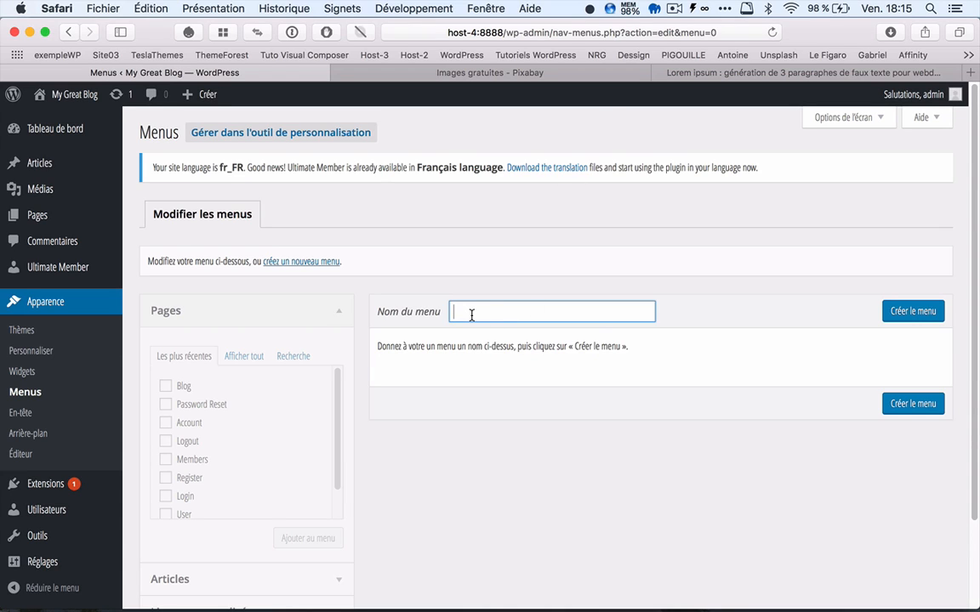
text(principal)
click(905, 311)
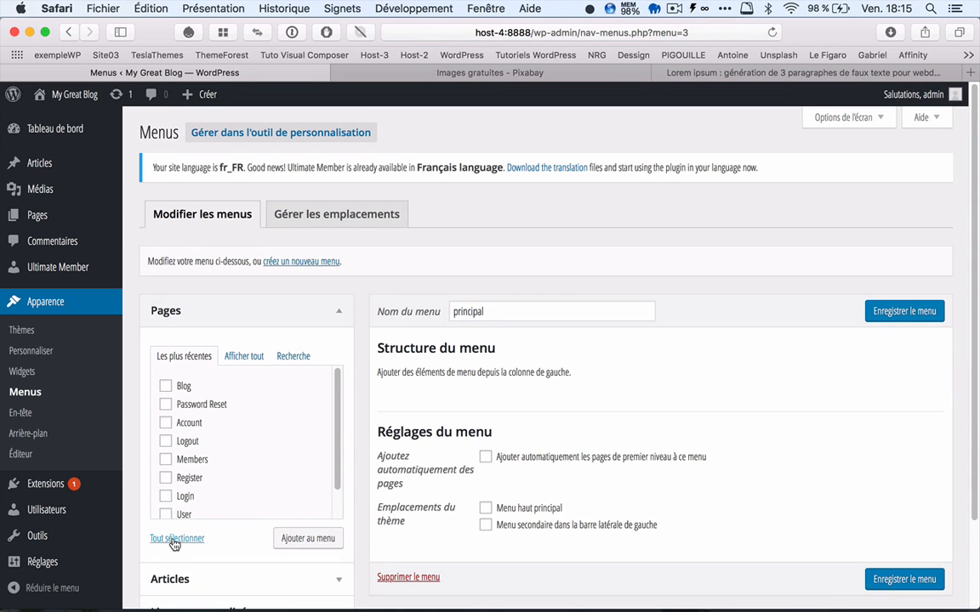
click(172, 539)
click(309, 540)
Step: Set the principal menu to add top-level pages automatically and assign it to the Menu haut principal location
scroll(544, 464, down, 5)
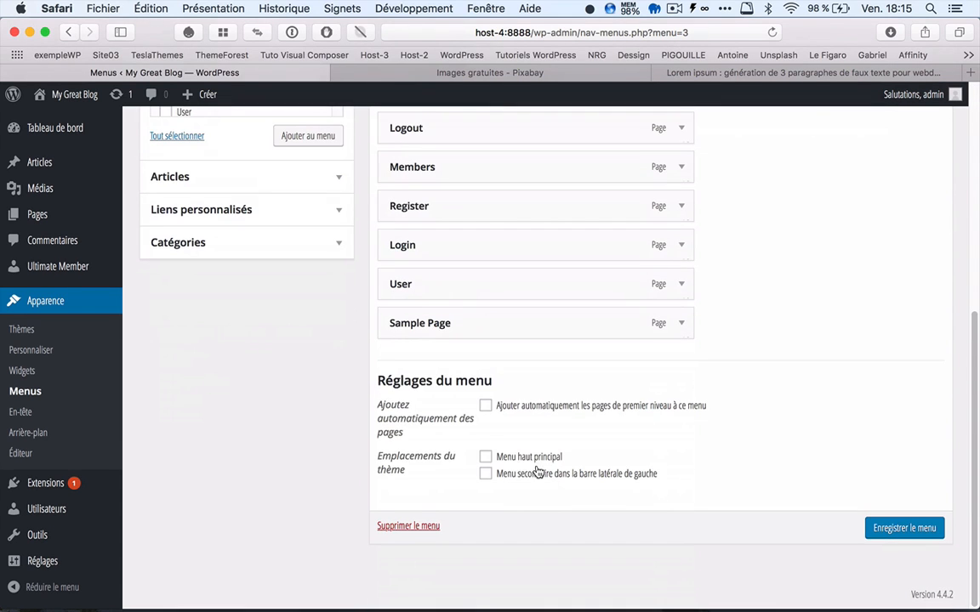
click(485, 406)
click(485, 458)
Step: Reorder the menu with Sample Page first and Members directly below Blog, and nest Login as a sub-item of Members
scroll(512, 335, up, 3)
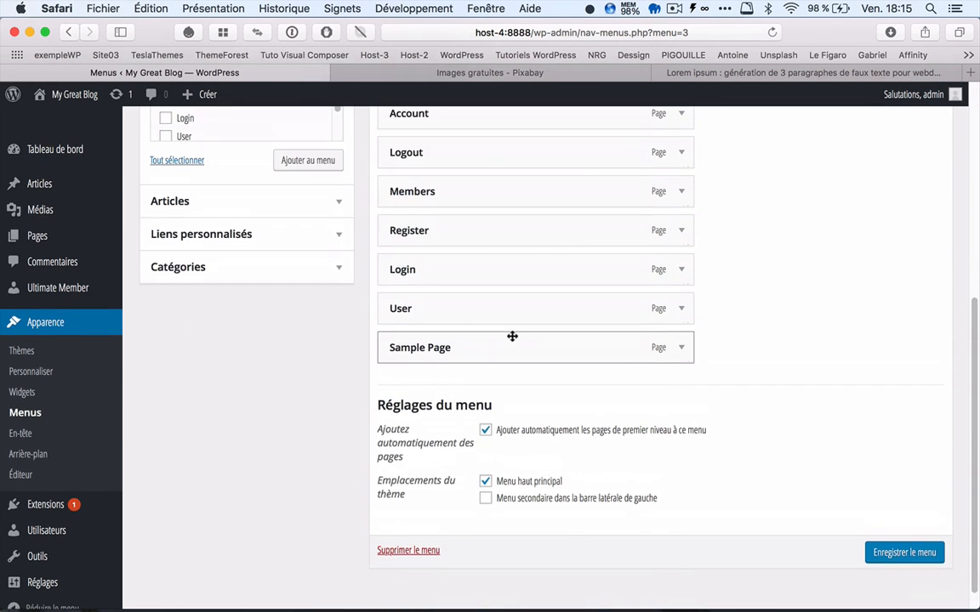
scroll(512, 336, up, 1)
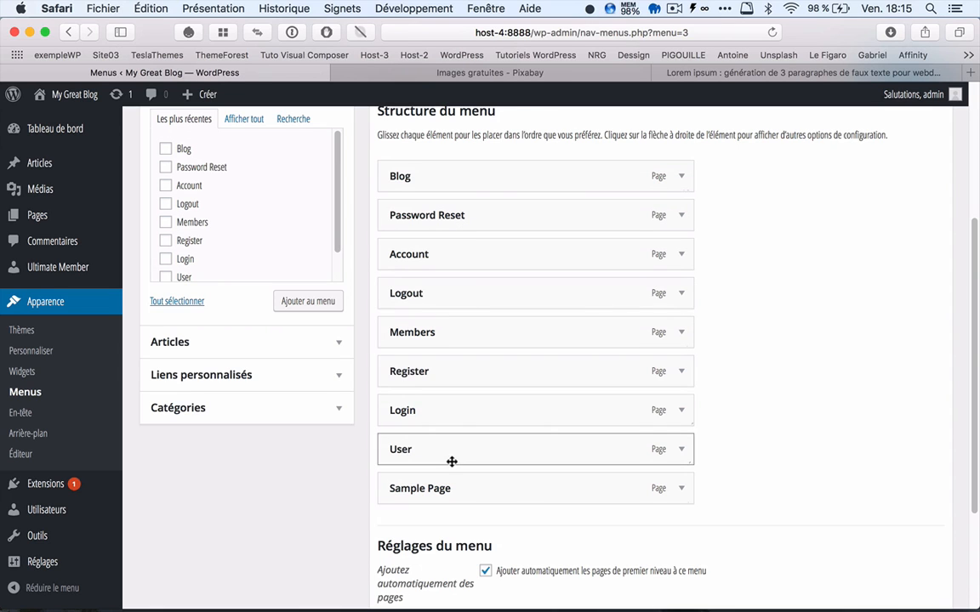
drag(447, 493, 448, 186)
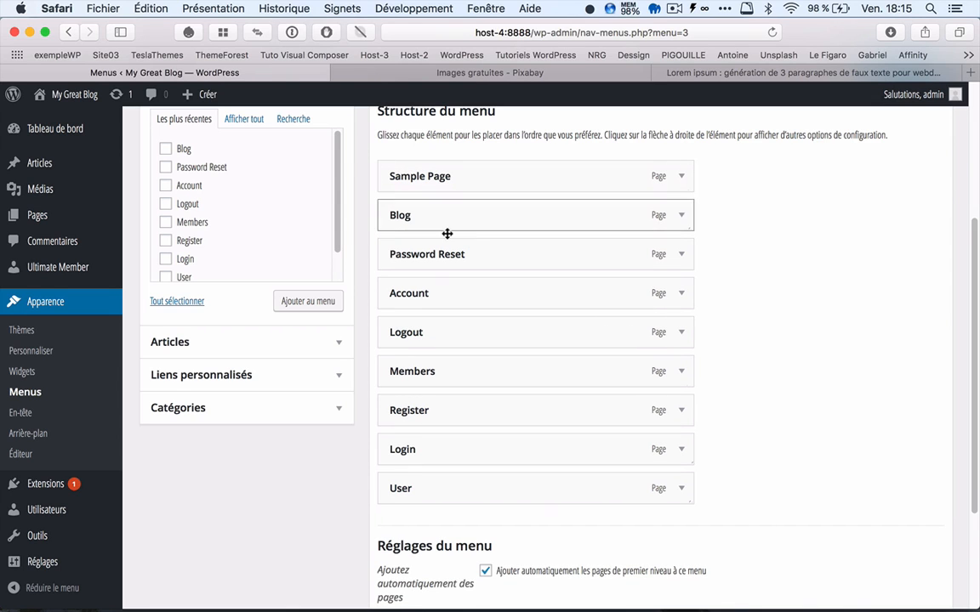
drag(437, 379, 413, 254)
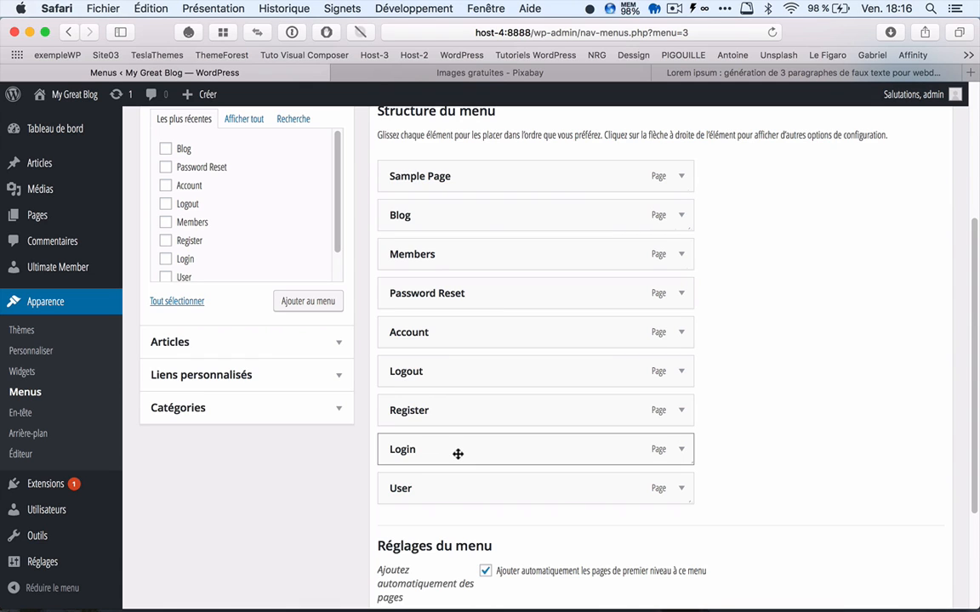
drag(458, 454, 487, 300)
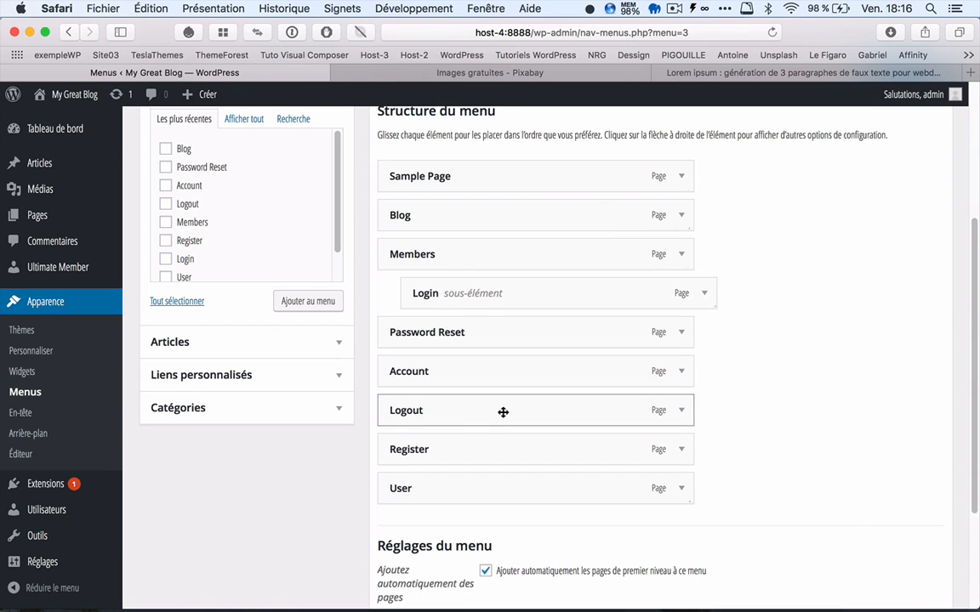
Step: Nest Logout, Register, Password Reset and Account under Members in that order, below Login
drag(502, 412, 517, 337)
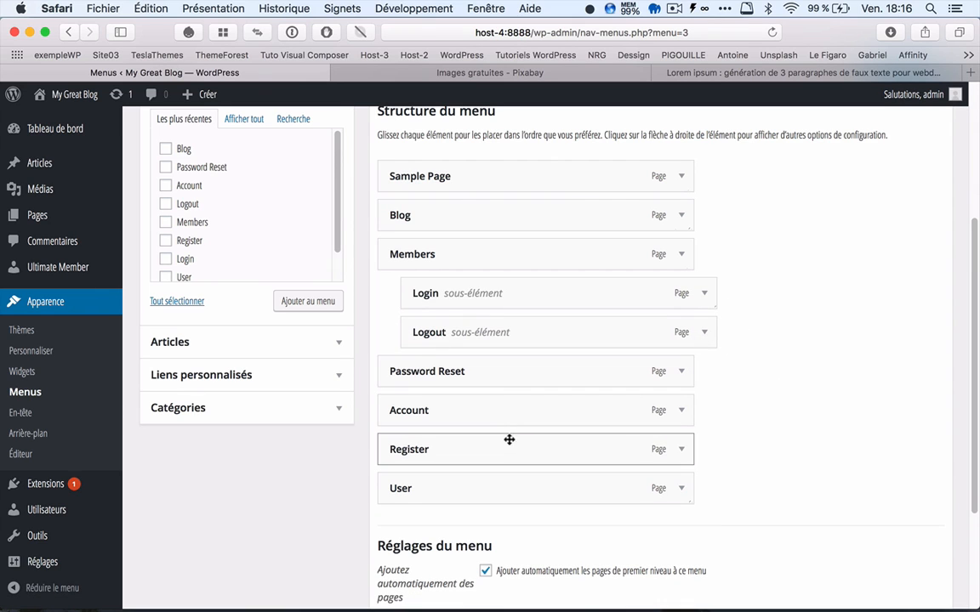
drag(508, 440, 537, 367)
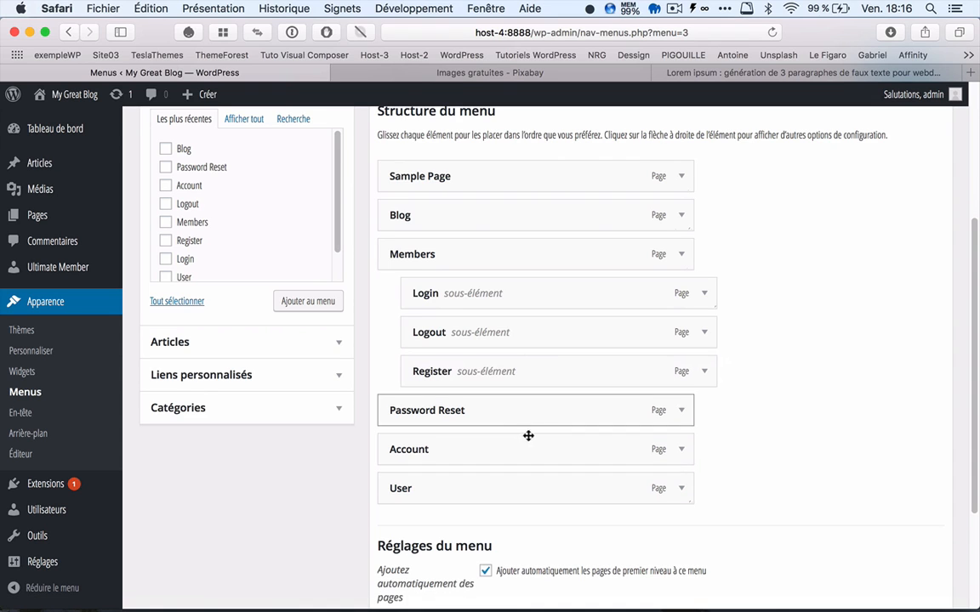
drag(536, 451, 560, 426)
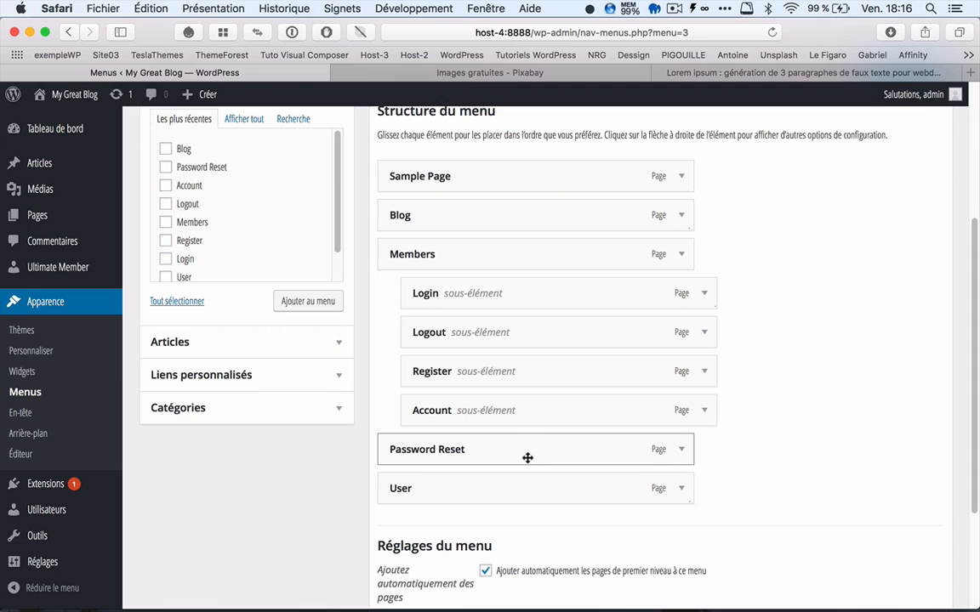
drag(526, 459, 550, 420)
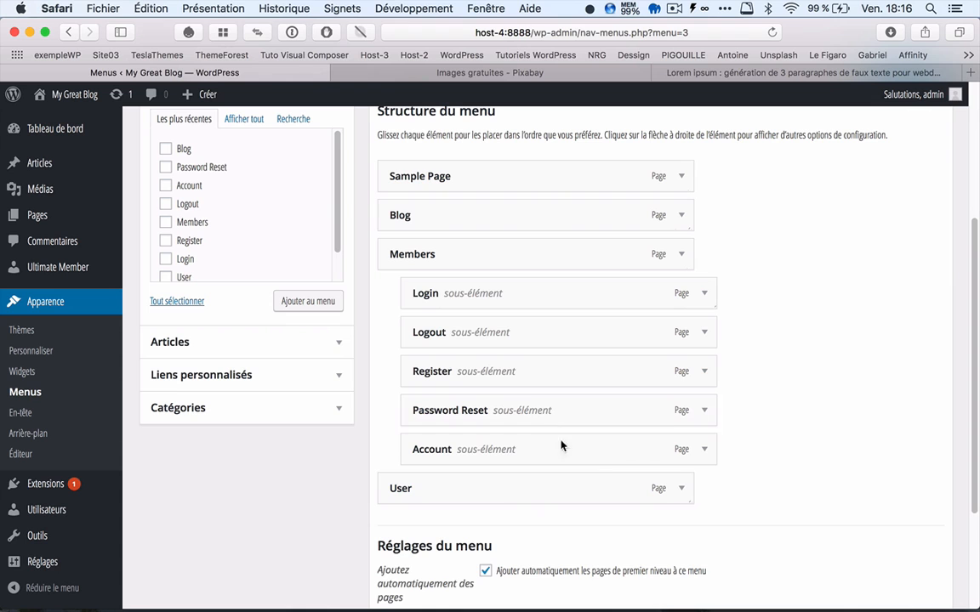
Step: Remove the User item from the principal menu and save the menu
click(681, 489)
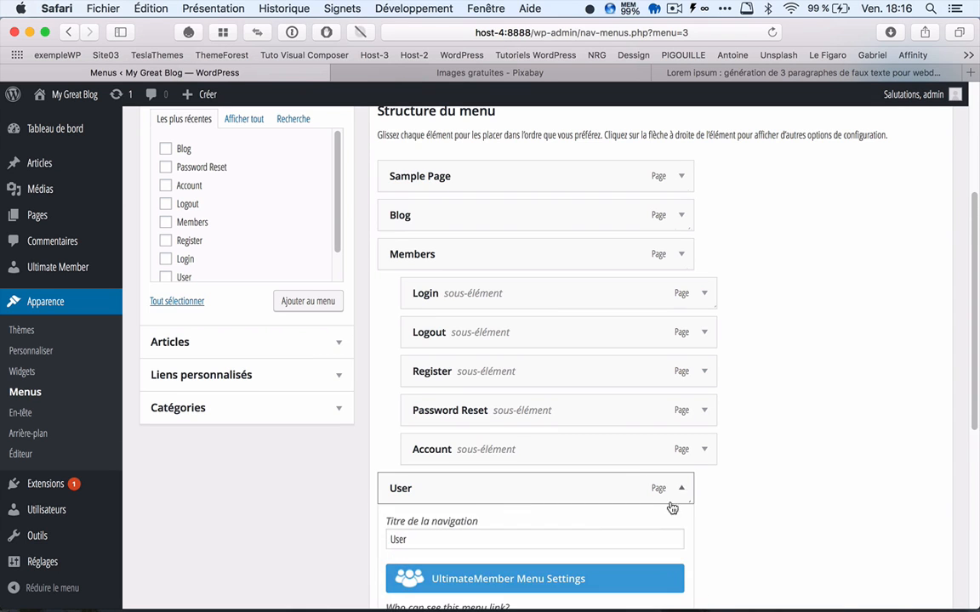
scroll(829, 531, down, 5)
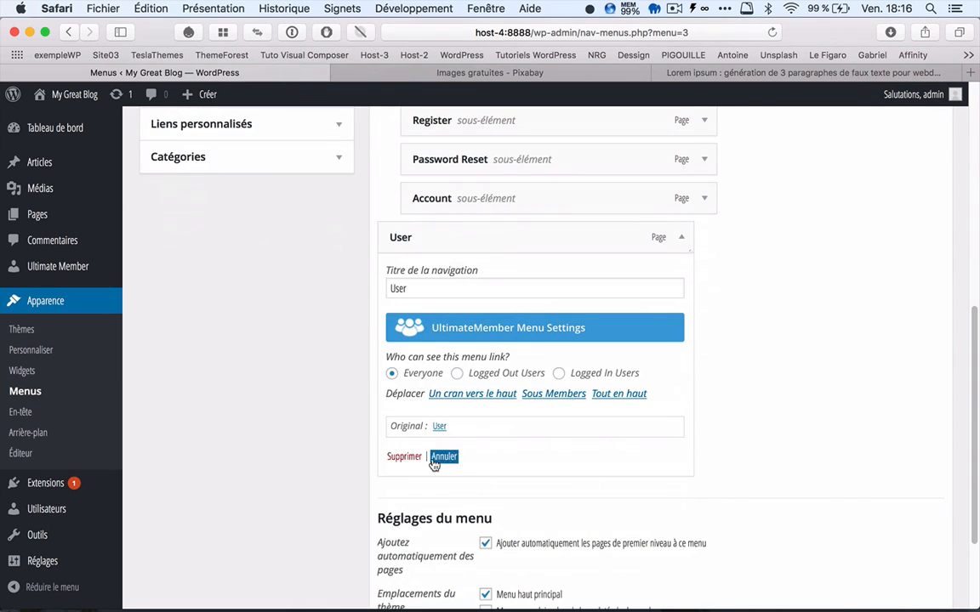
click(401, 459)
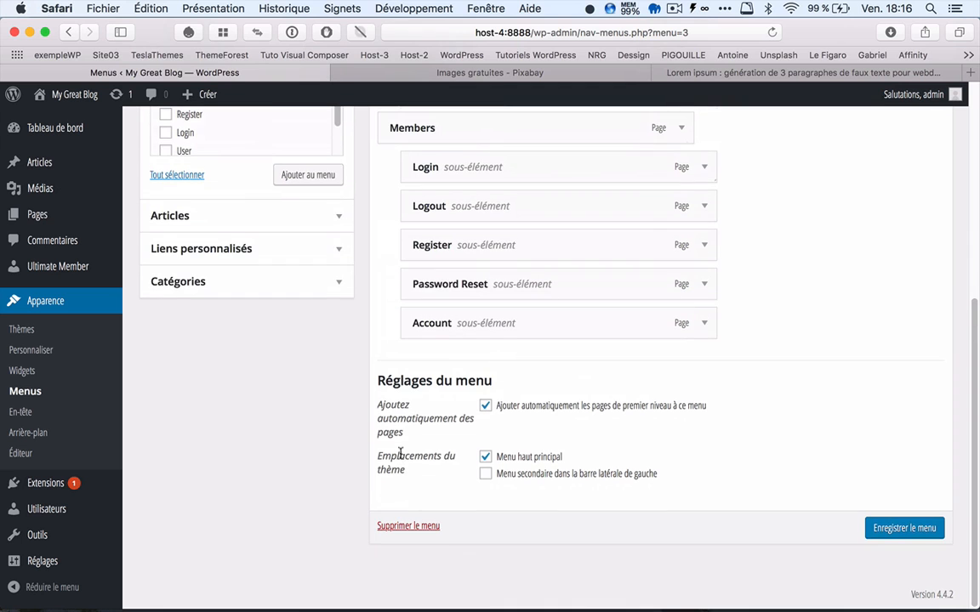
click(901, 529)
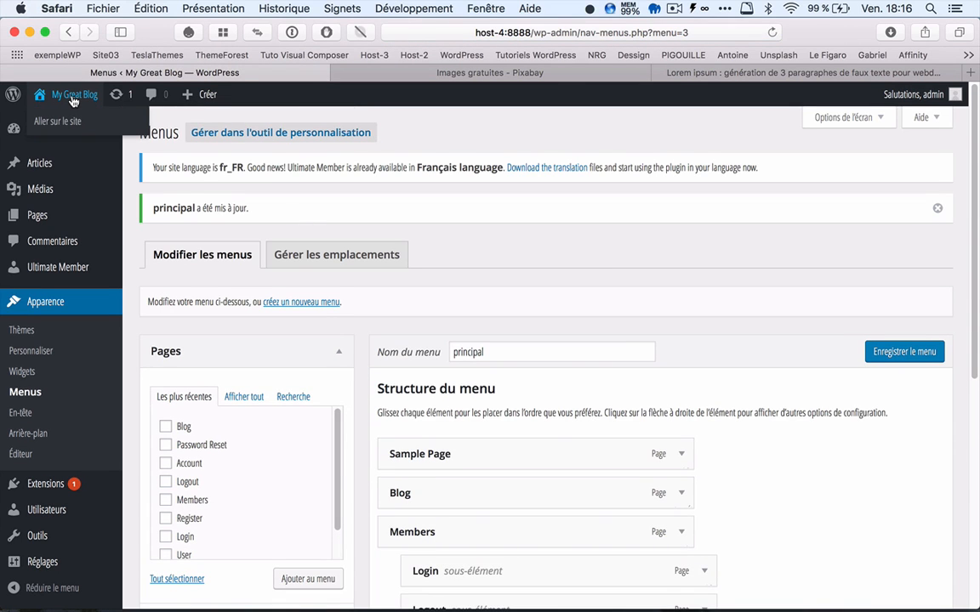
Step: Check the Members submenu on the site's home page and look over the Ultimate Member dashboard
click(73, 99)
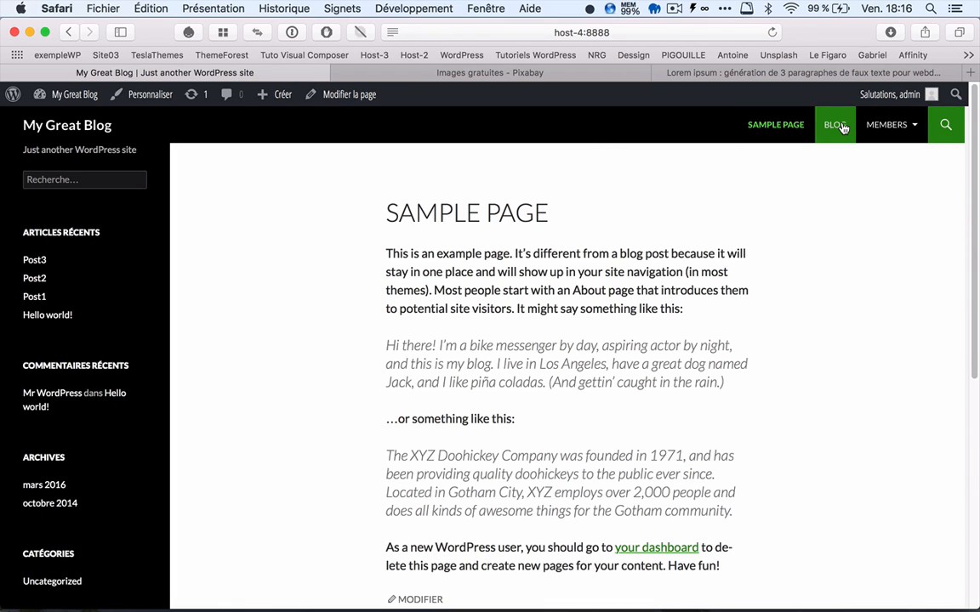
mouse_move(899, 125)
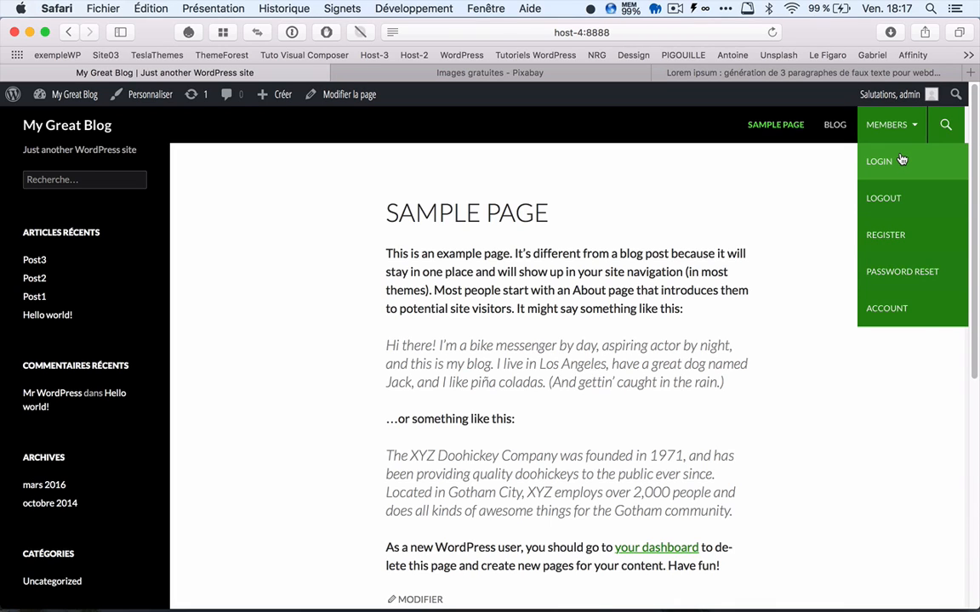
click(64, 100)
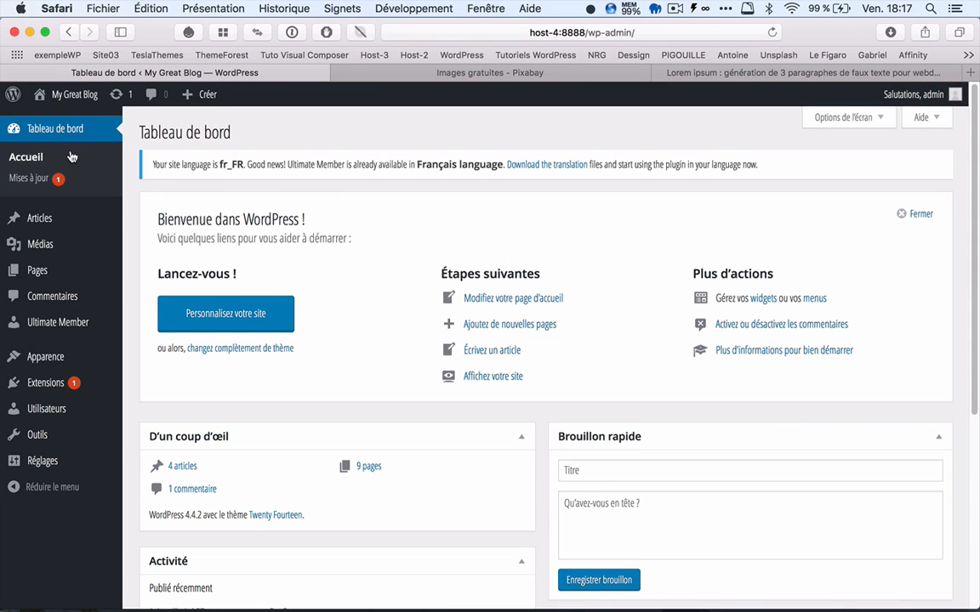
click(57, 328)
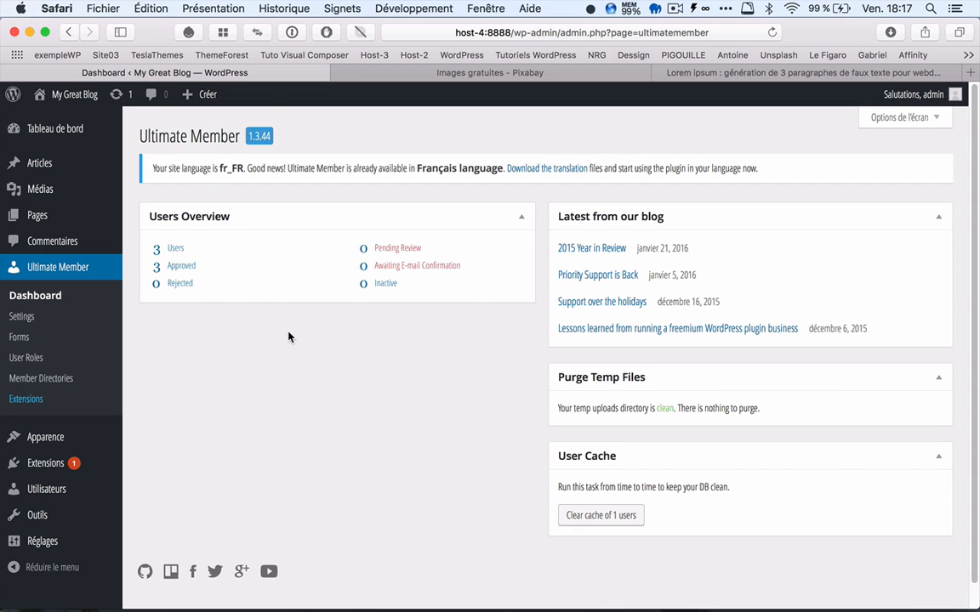
scroll(285, 340, down, 1)
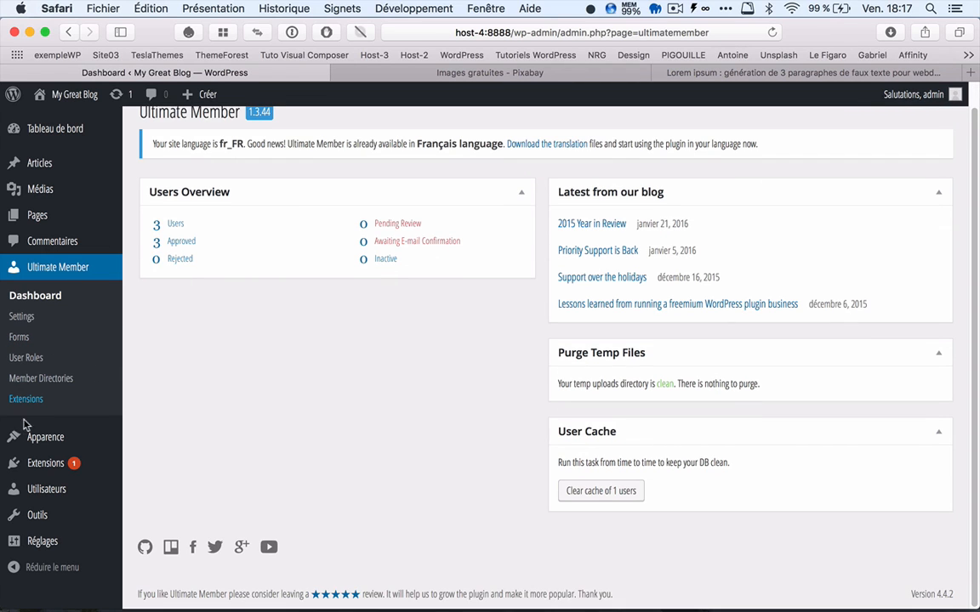
Step: Reopen the principal menu's structure and restrict the Blog link's visibility to Logged In Users
mouse_move(41, 441)
click(146, 470)
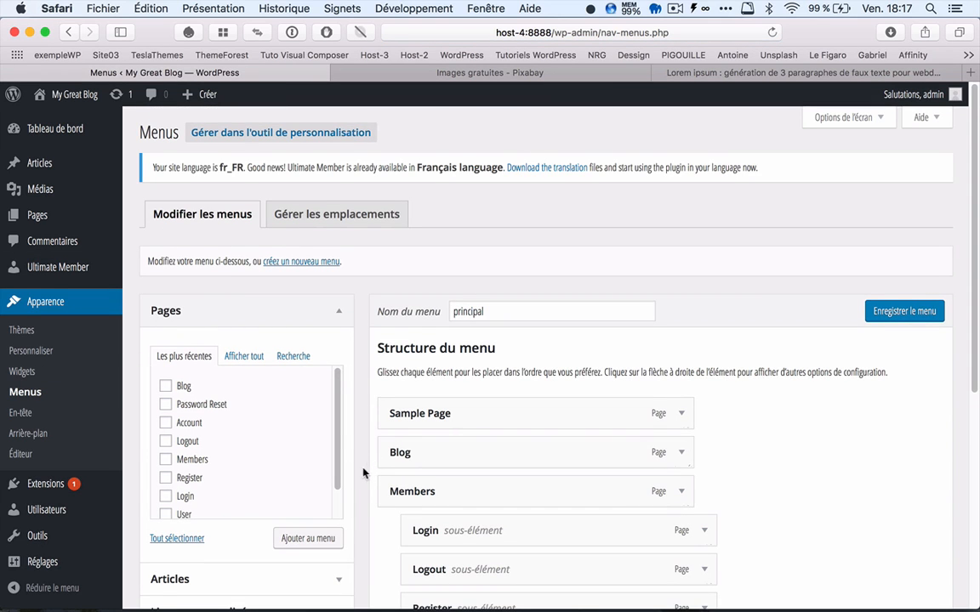
scroll(362, 473, down, 5)
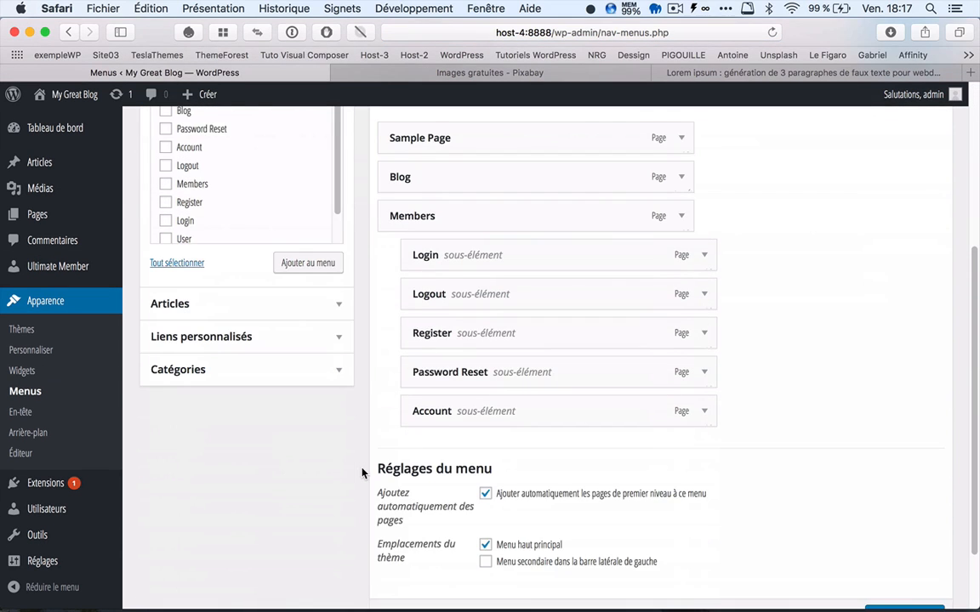
scroll(362, 473, up, 2)
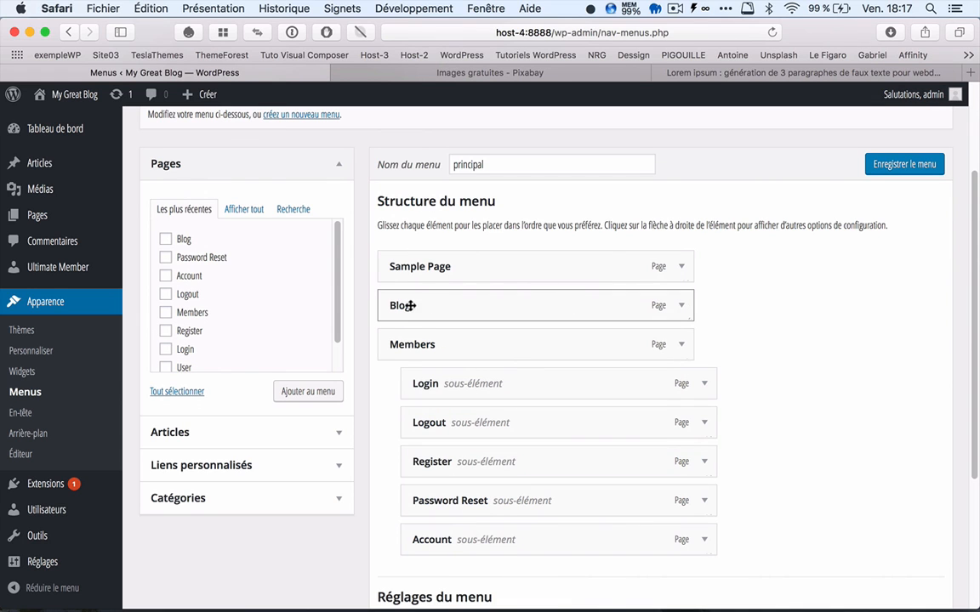
click(683, 308)
scroll(481, 361, down, 1)
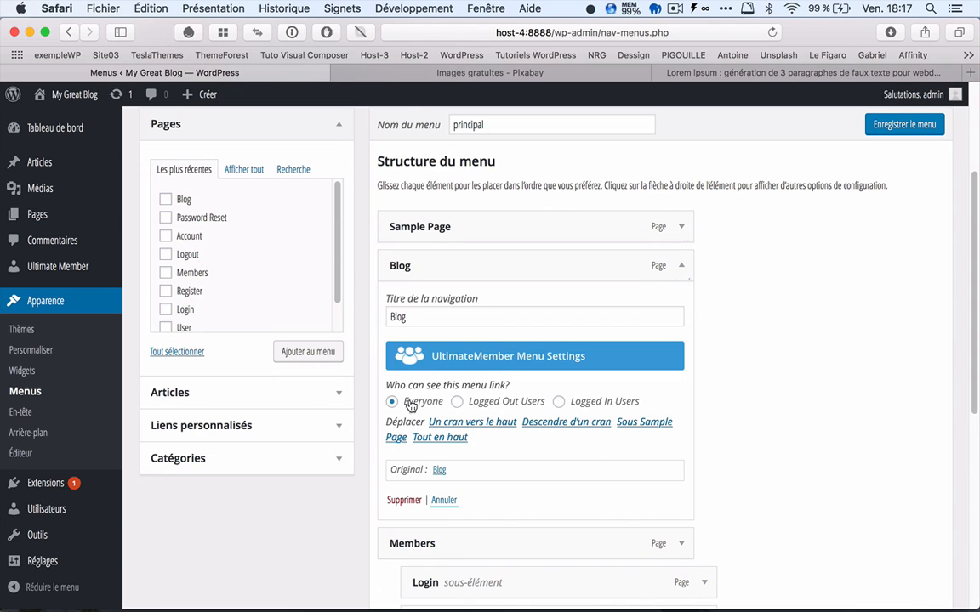
click(560, 404)
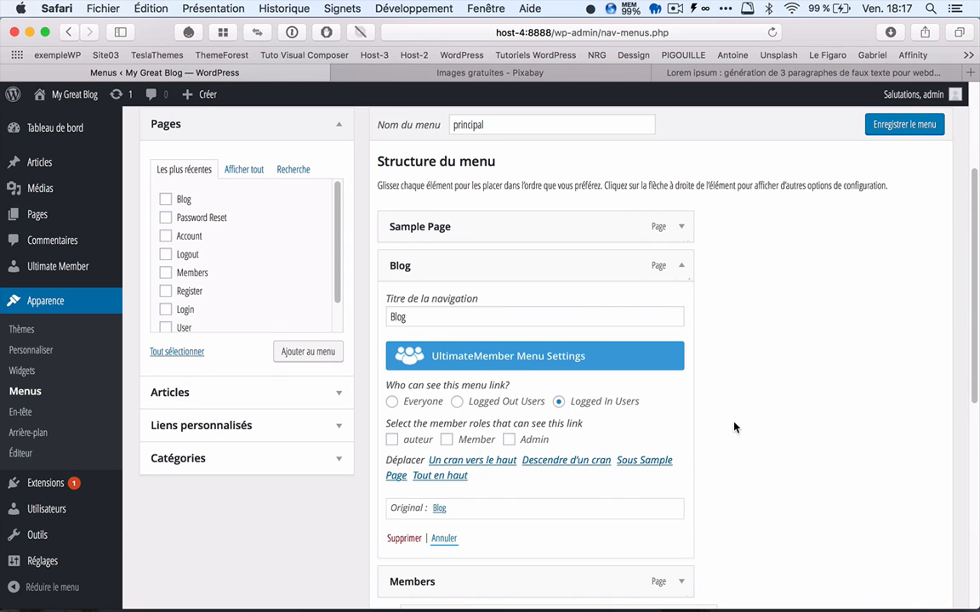
Step: Allow the auteur, Member and Admin roles to see the Blog link and save the menu
scroll(735, 427, down, 2)
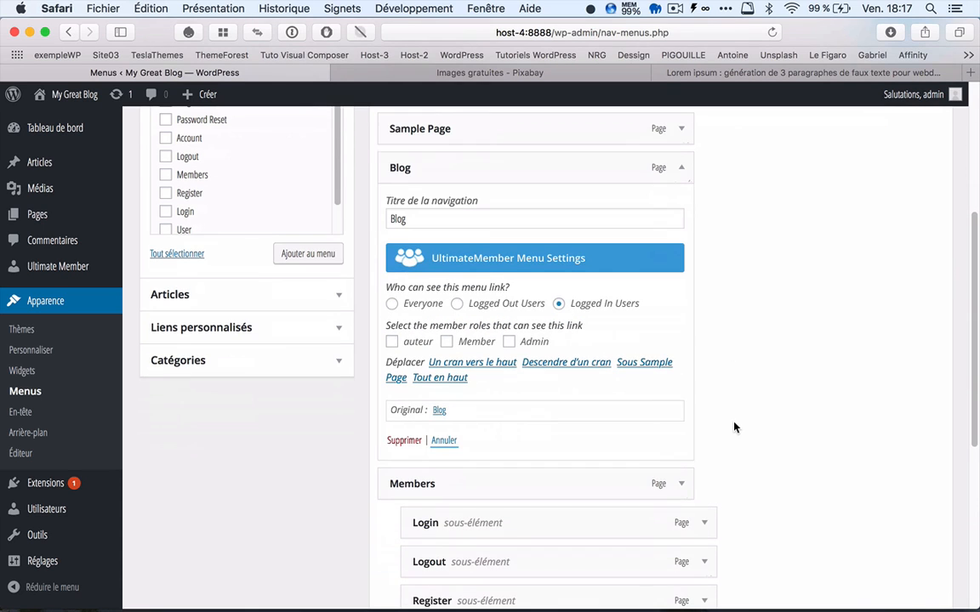
click(392, 341)
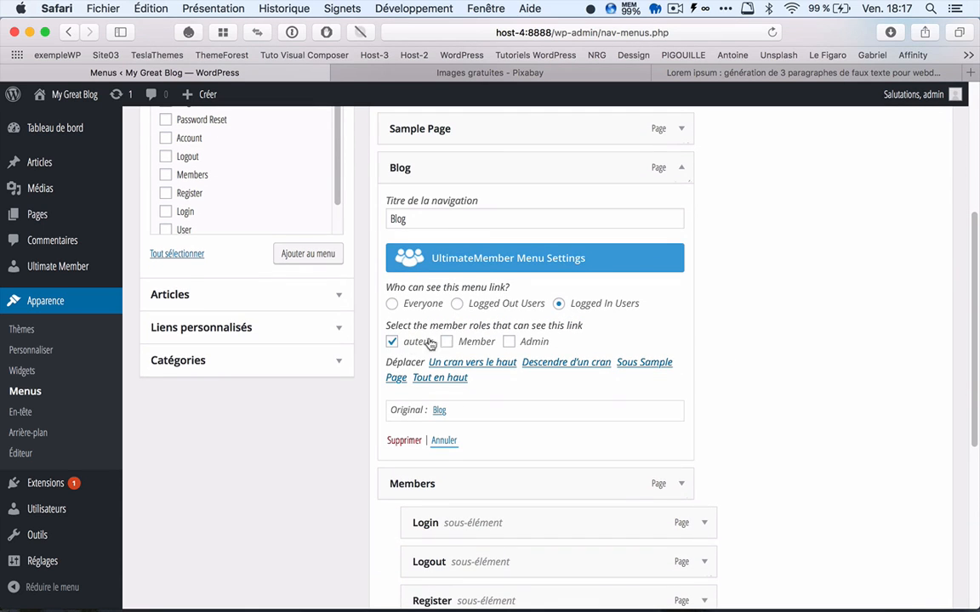
click(508, 341)
scroll(771, 424, down, 5)
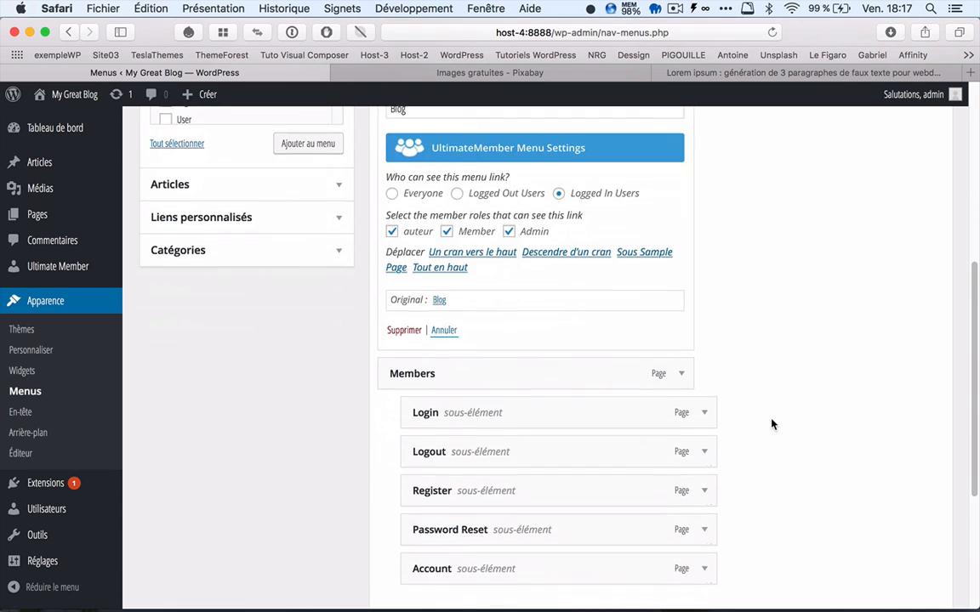
scroll(772, 423, up, 10)
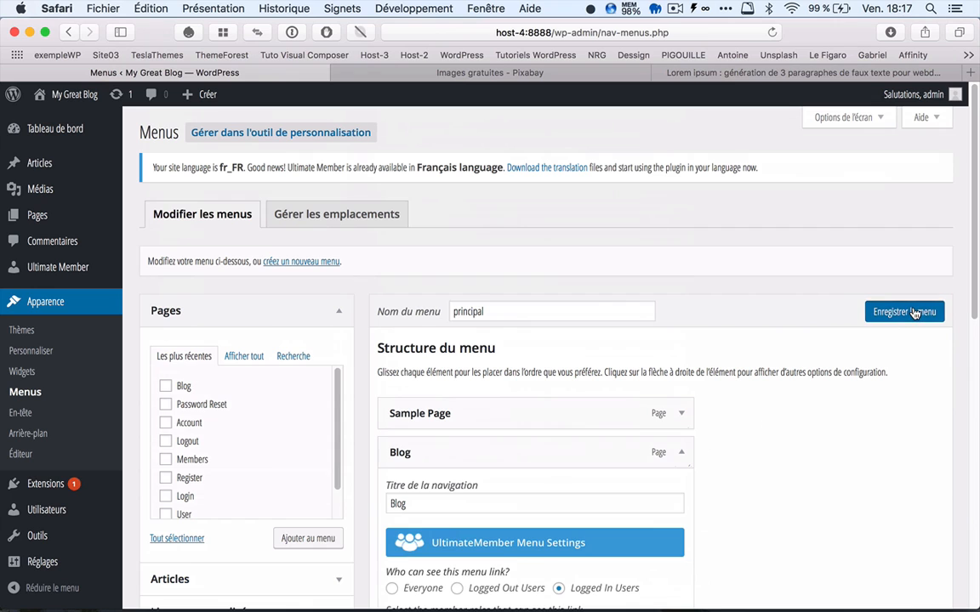
click(906, 311)
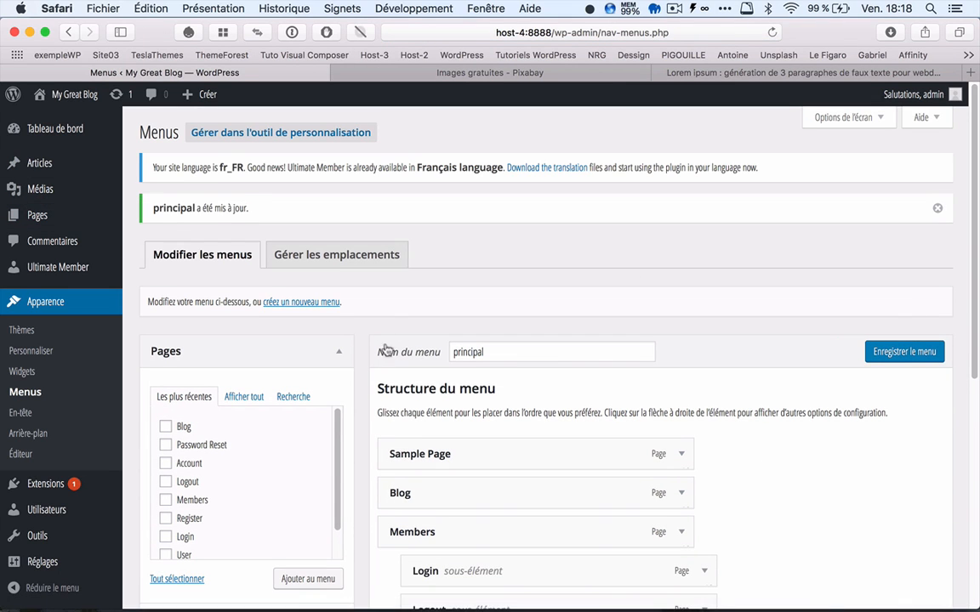
Step: Apply custom access settings to the Blog page for logged-in users with auteur, Member and Admin roles, and update the page
click(38, 215)
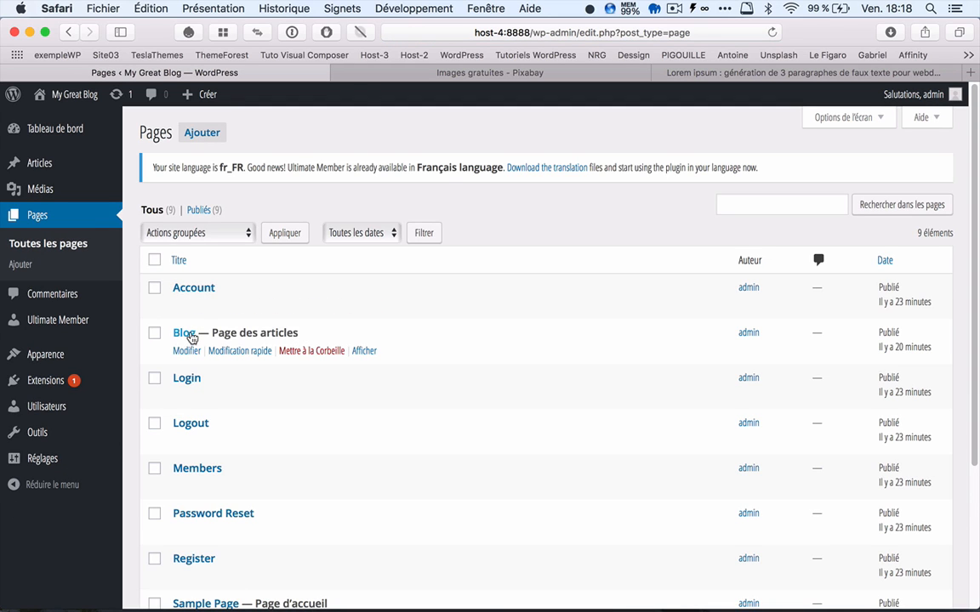
click(190, 336)
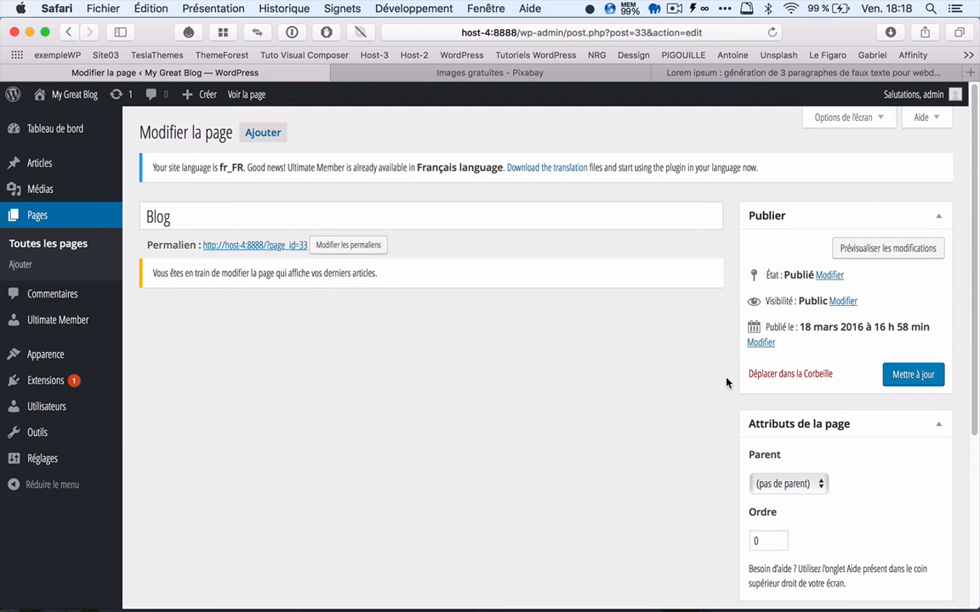
scroll(726, 381, down, 5)
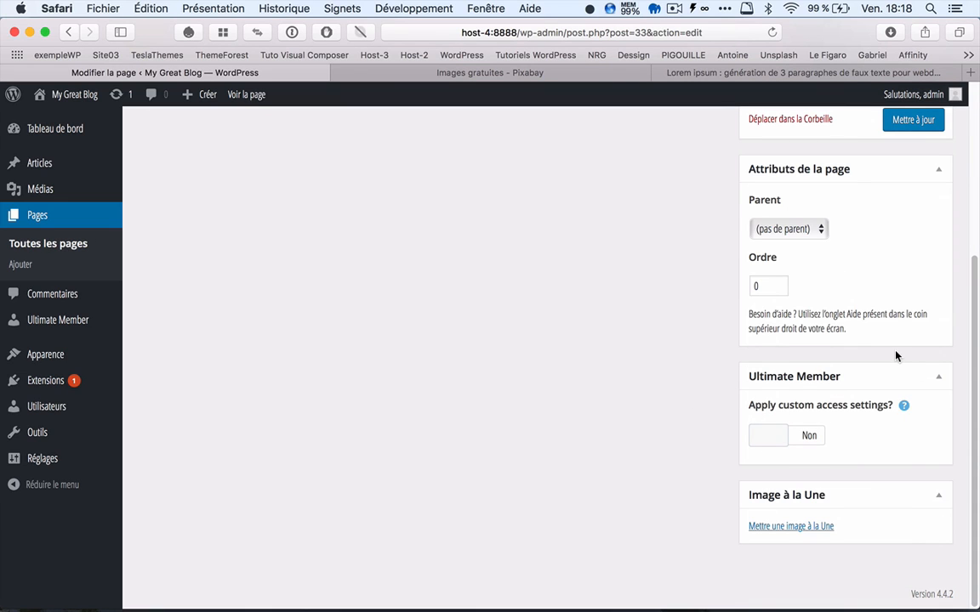
click(764, 435)
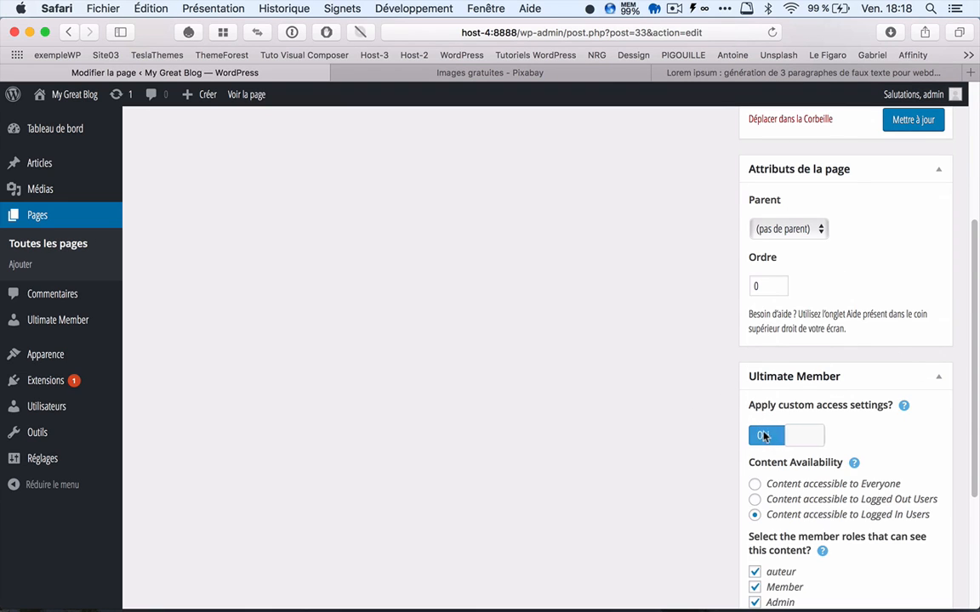
scroll(721, 422, down, 3)
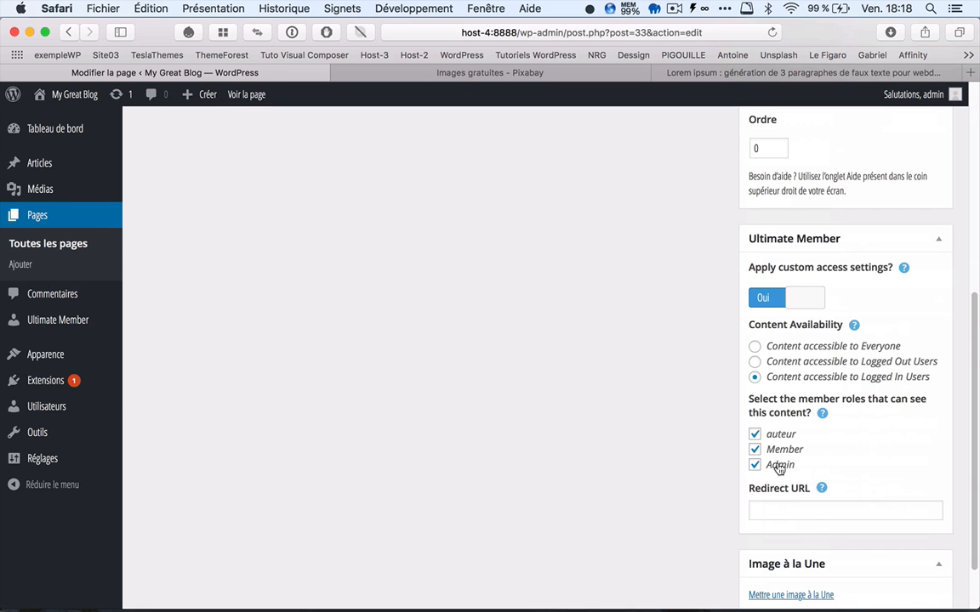
scroll(700, 344, up, 5)
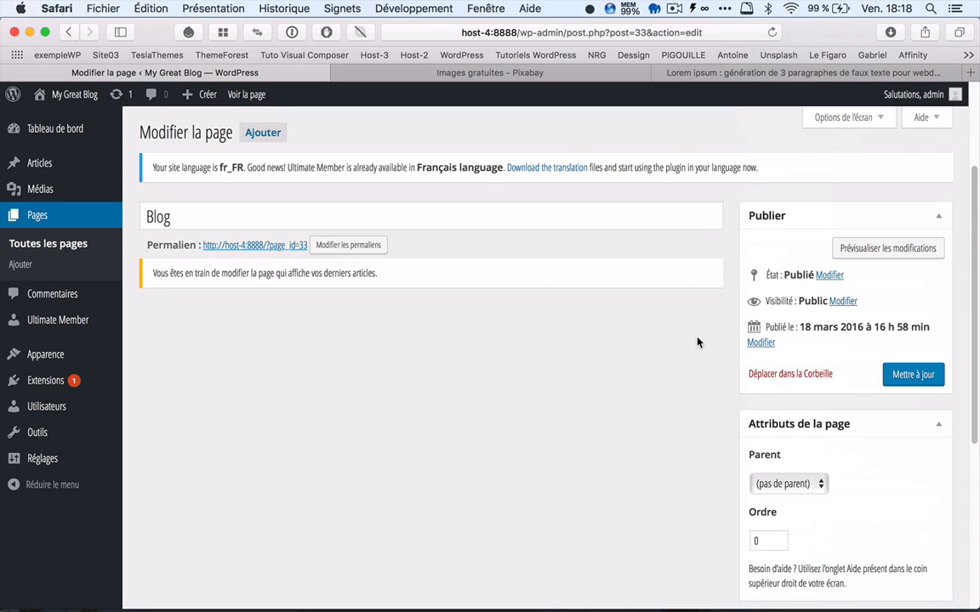
click(906, 376)
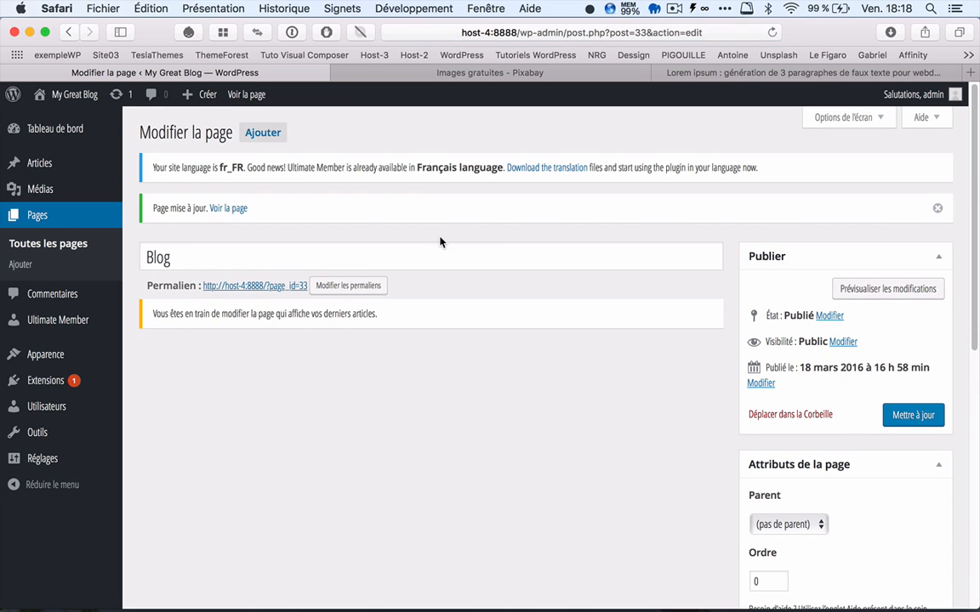
Step: Log out of the admin account from the site's home page and open the Login page under Members
click(73, 94)
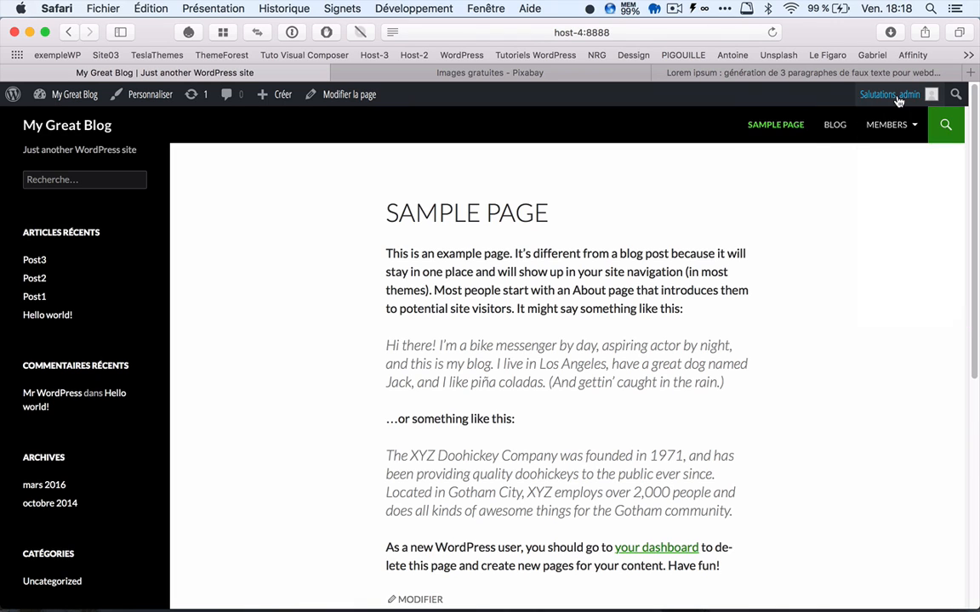
mouse_move(898, 101)
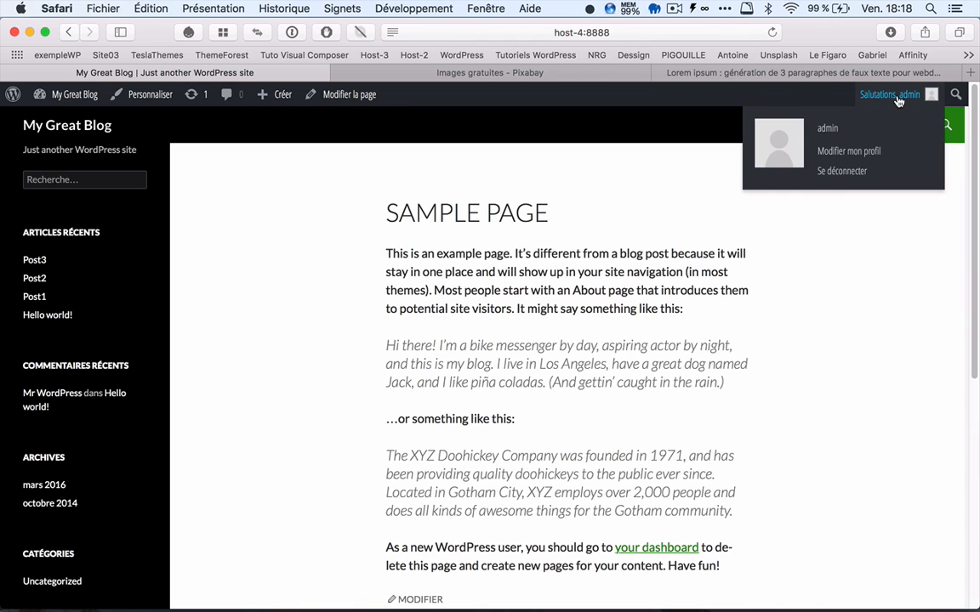
click(838, 173)
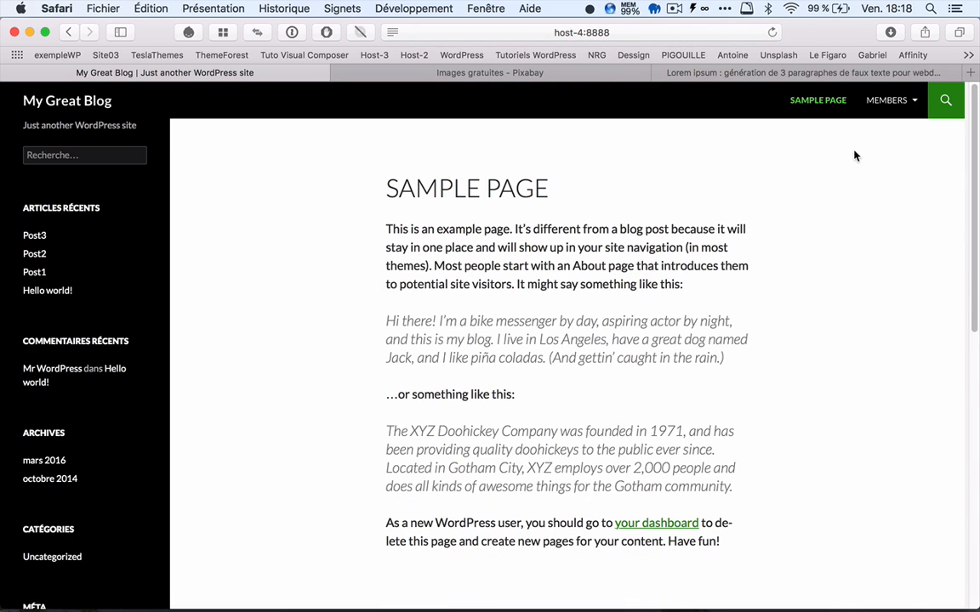
mouse_move(868, 100)
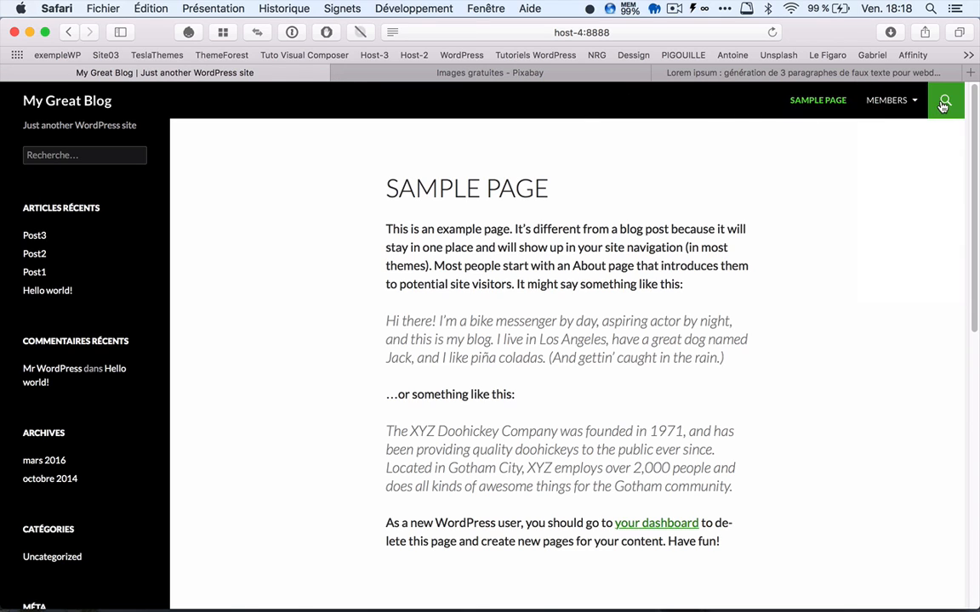
mouse_move(901, 106)
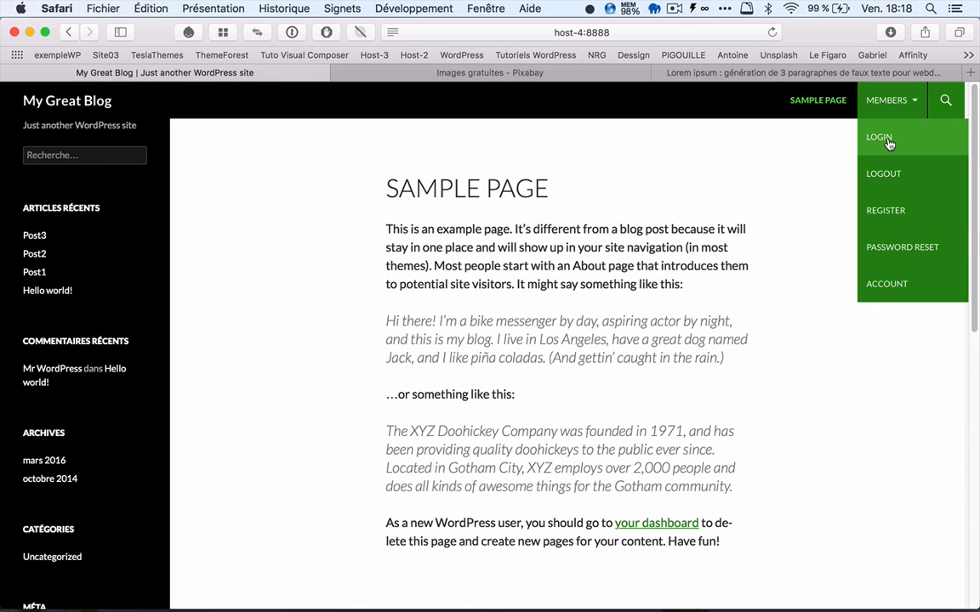
click(887, 142)
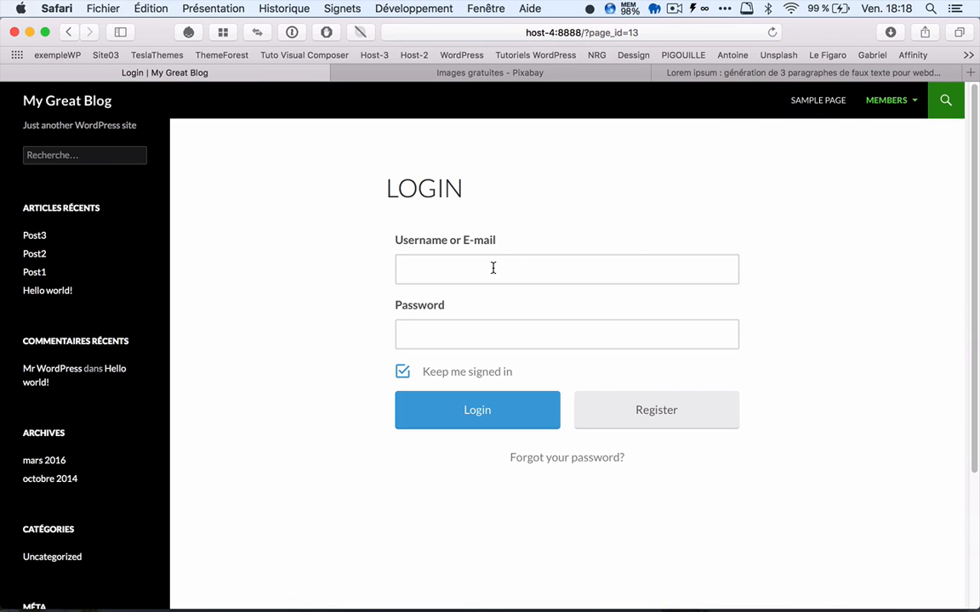
Step: Log in as visiteur1 with the account password and postpone saving the password in the keychain
click(409, 266)
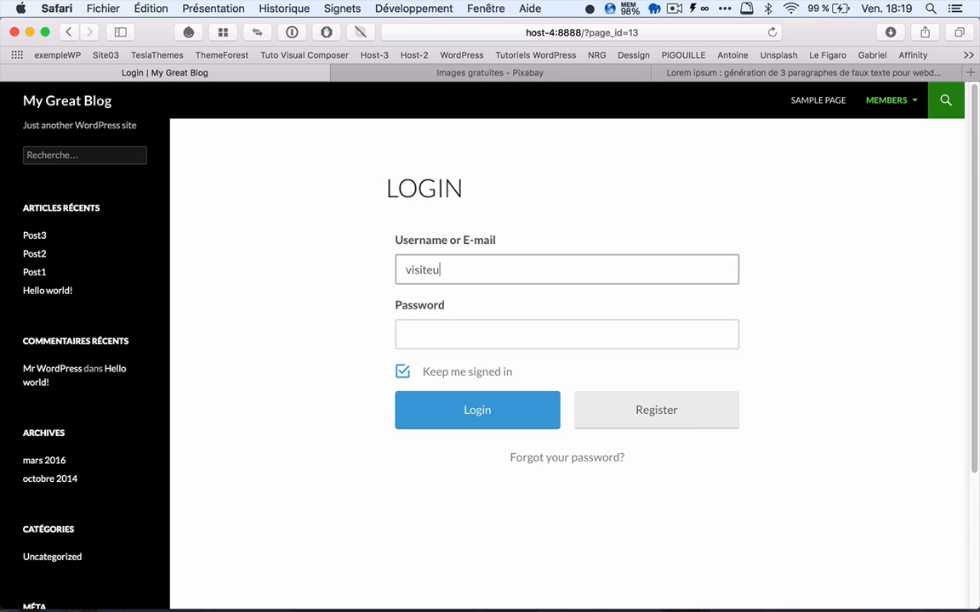
key(Tab)
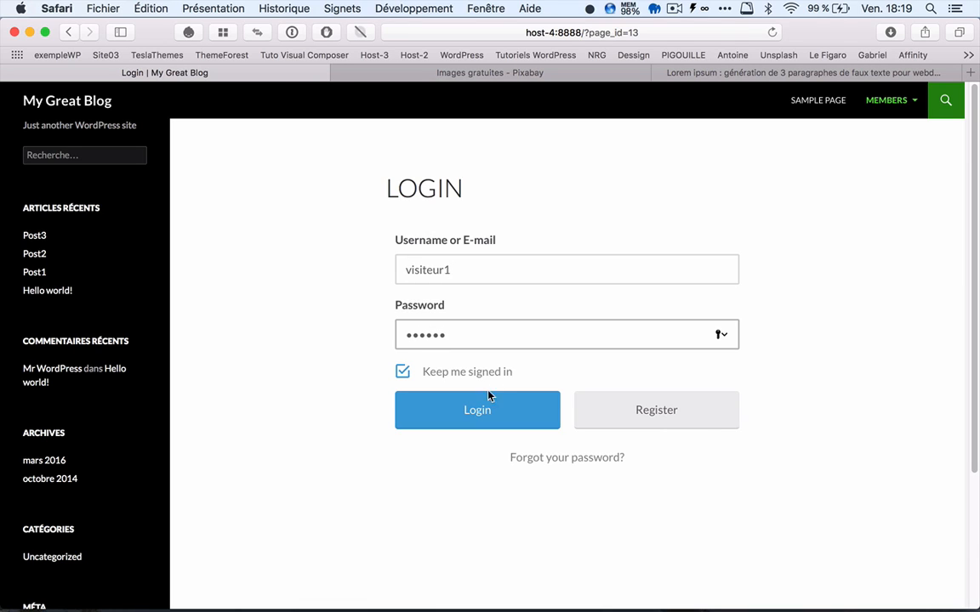
click(477, 411)
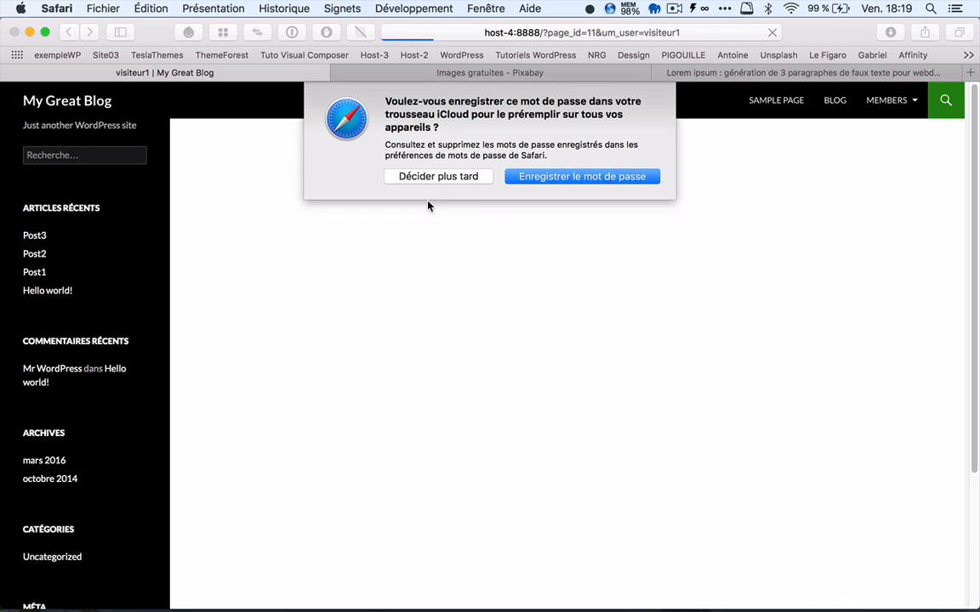
click(425, 176)
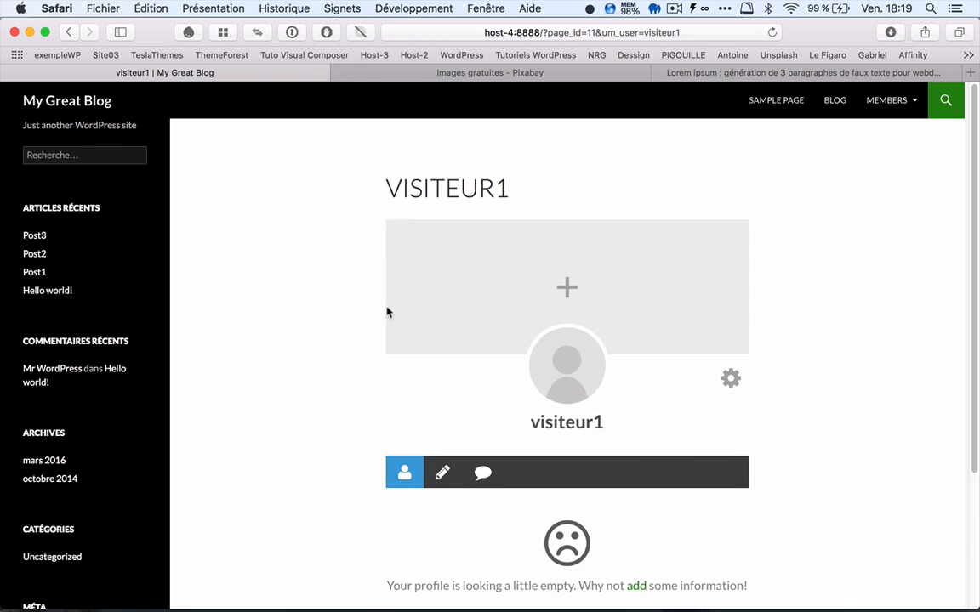
Step: Open the Blog page as the logged-in visitor and look through its posts
click(842, 111)
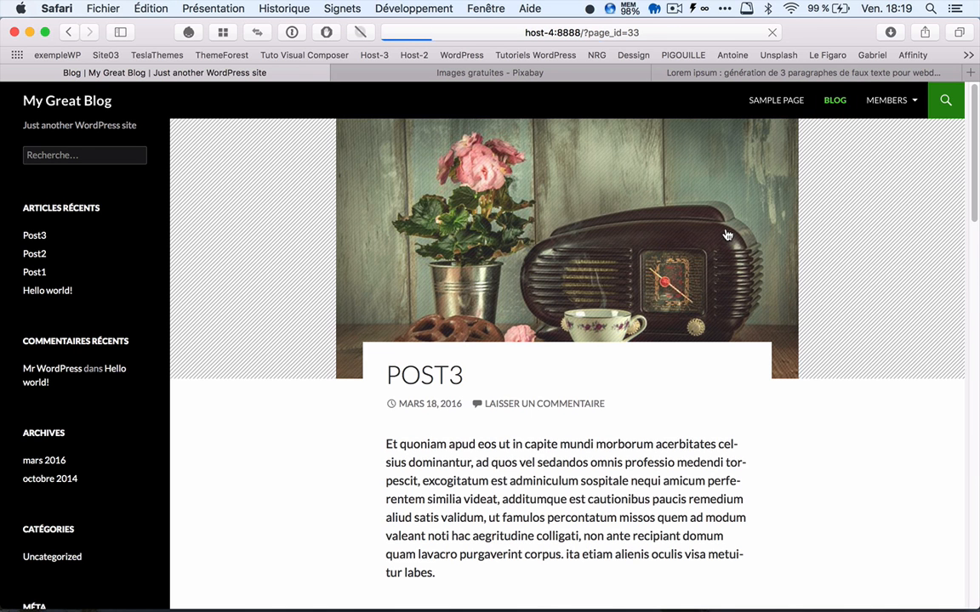
scroll(843, 270, down, 10)
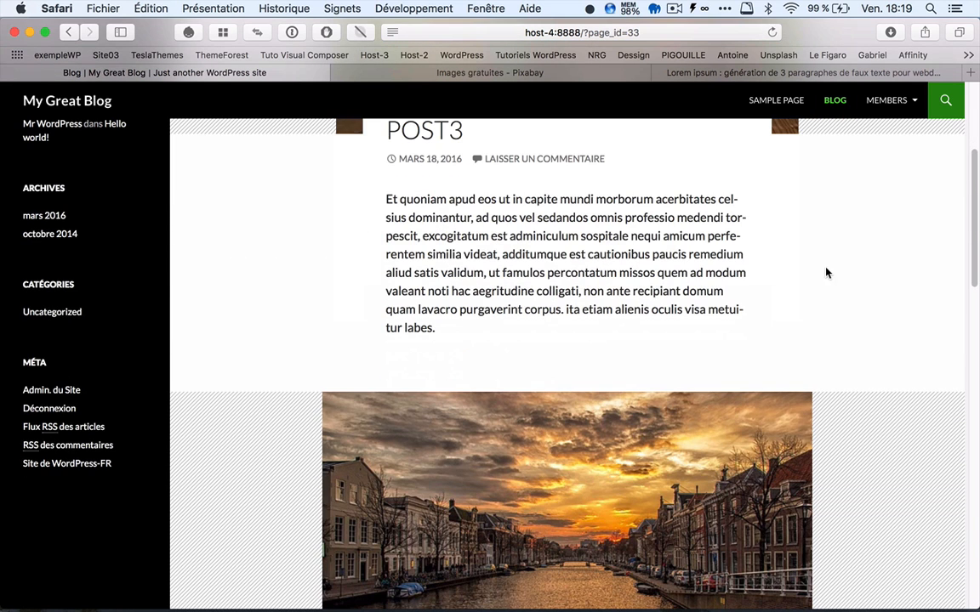
scroll(826, 273, down, 8)
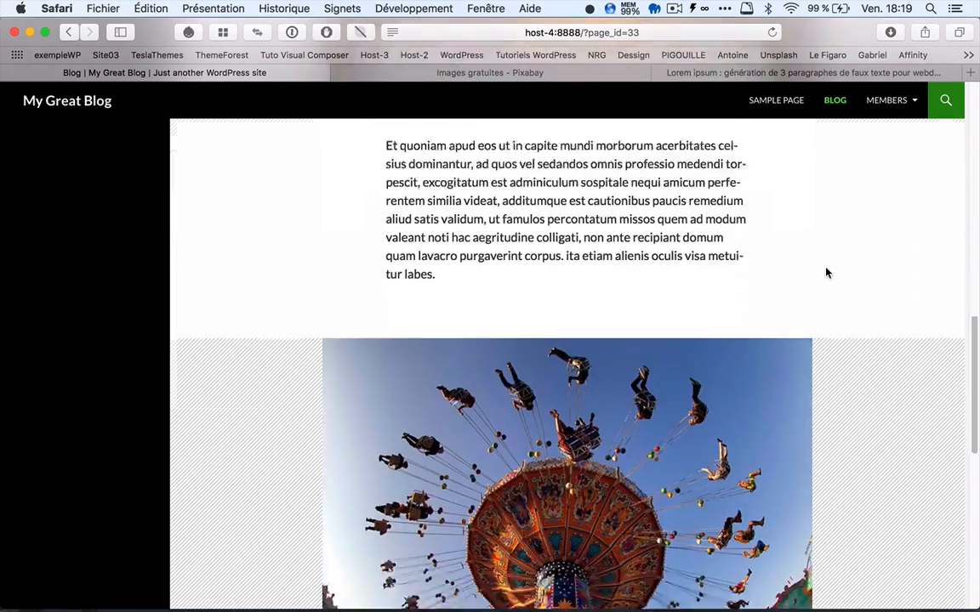
scroll(825, 273, up, 15)
scroll(826, 273, up, 5)
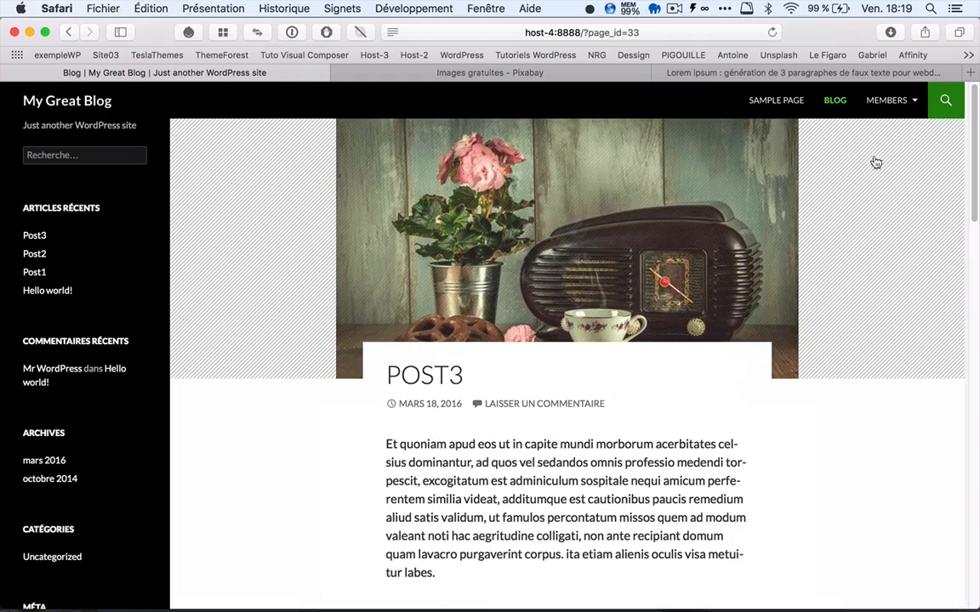
Step: Look over the registration form on the Register page, and open the Password Reset page under Members
mouse_move(890, 104)
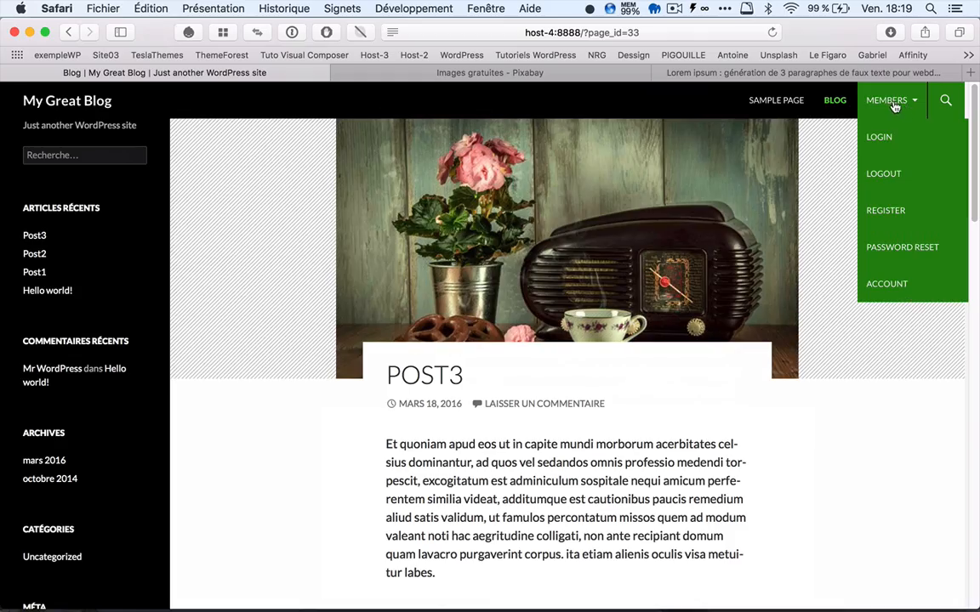
click(886, 214)
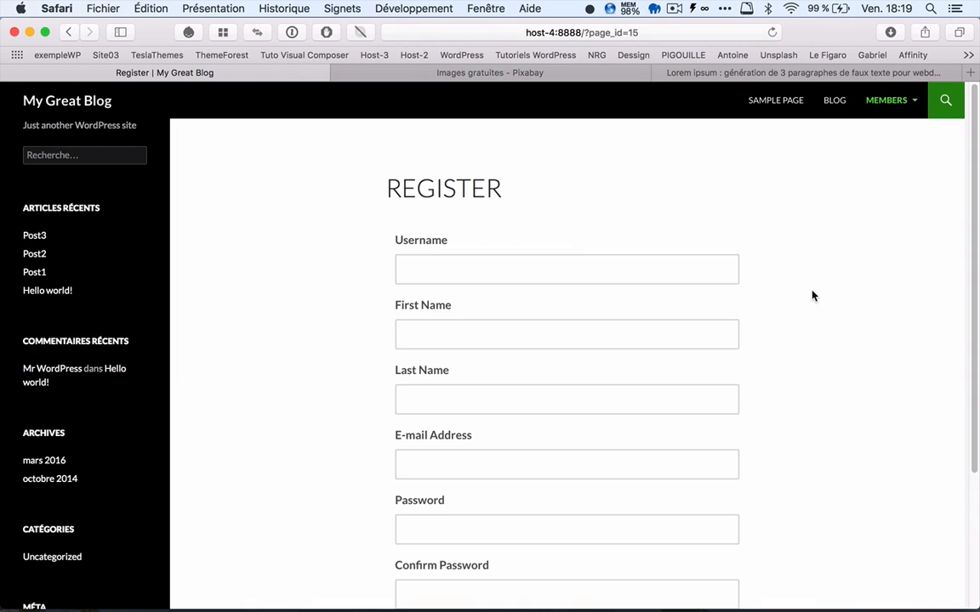
scroll(805, 326, down, 3)
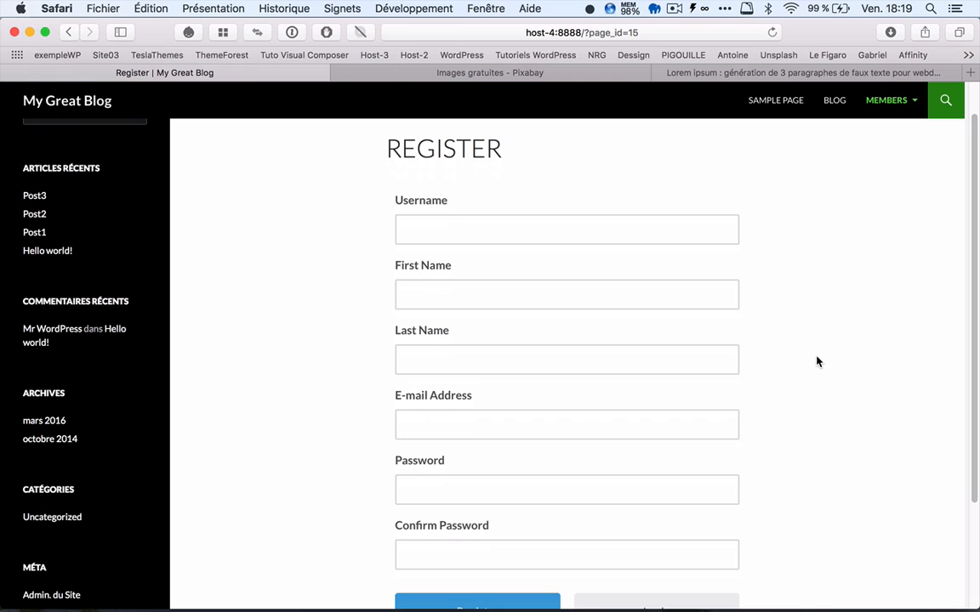
scroll(816, 360, down, 3)
scroll(815, 361, up, 5)
mouse_move(886, 103)
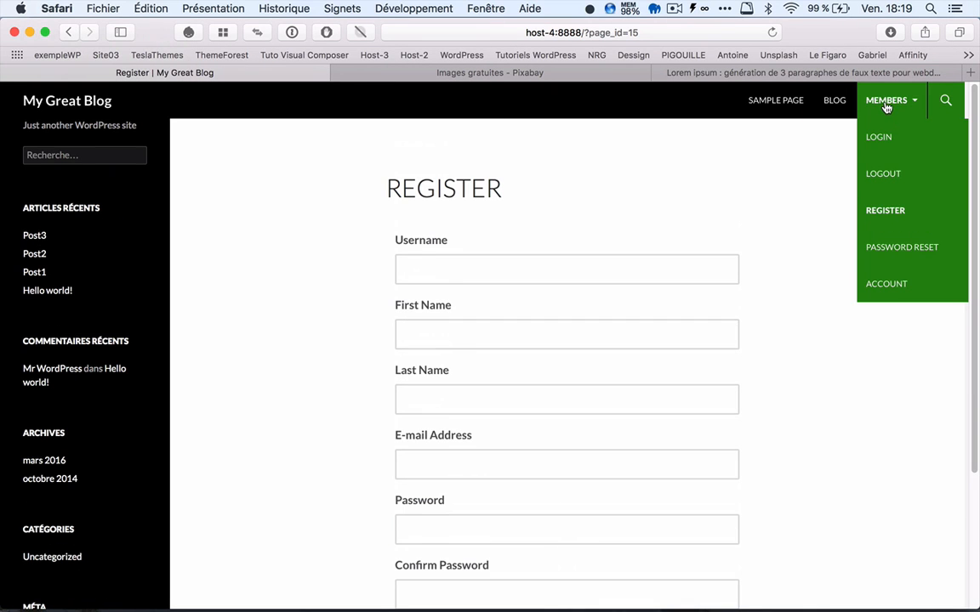
click(892, 247)
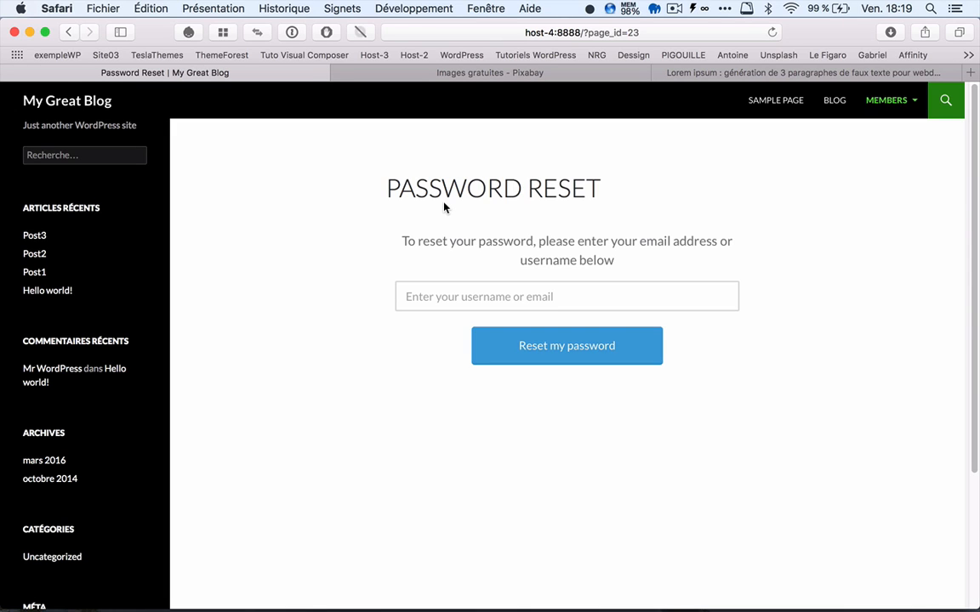
Step: Open the Account page under Members and look over the visitor's account fields
mouse_move(886, 103)
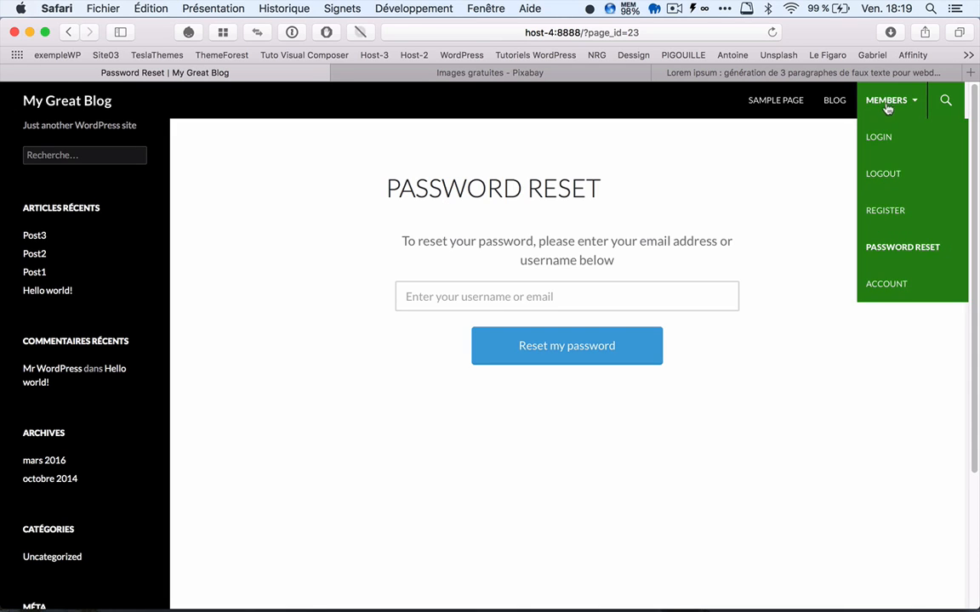
click(887, 289)
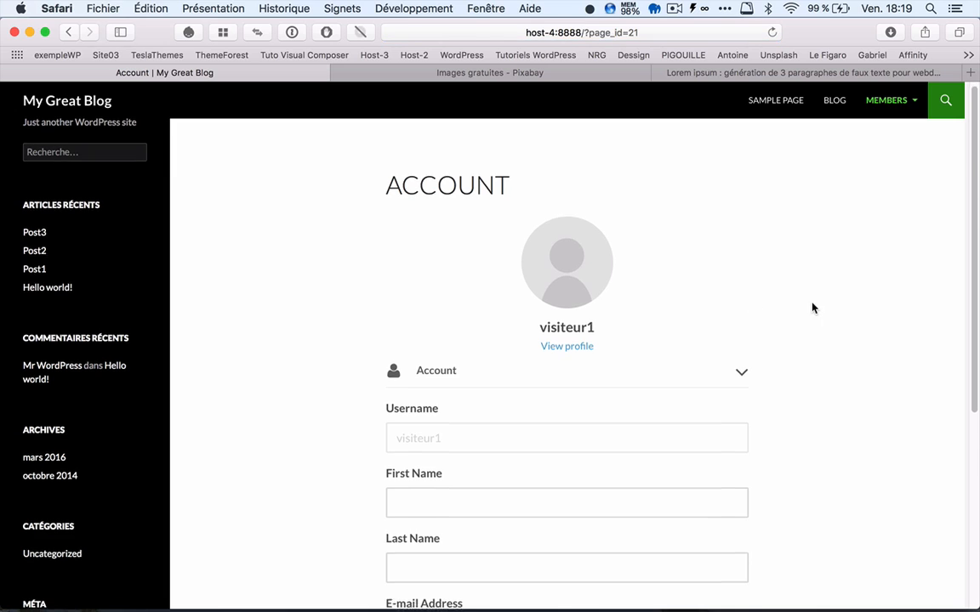
scroll(817, 307, down, 3)
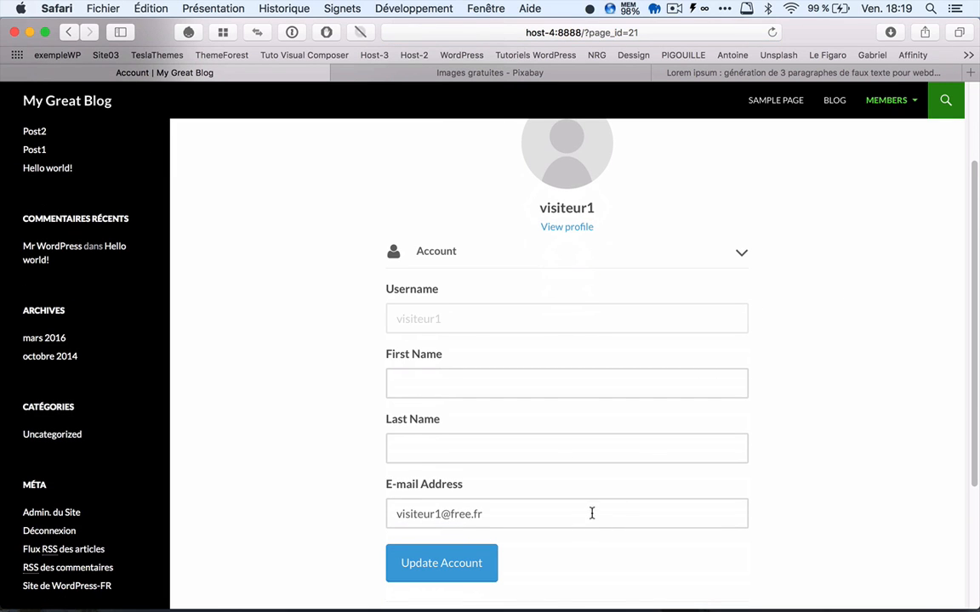
scroll(824, 273, up, 3)
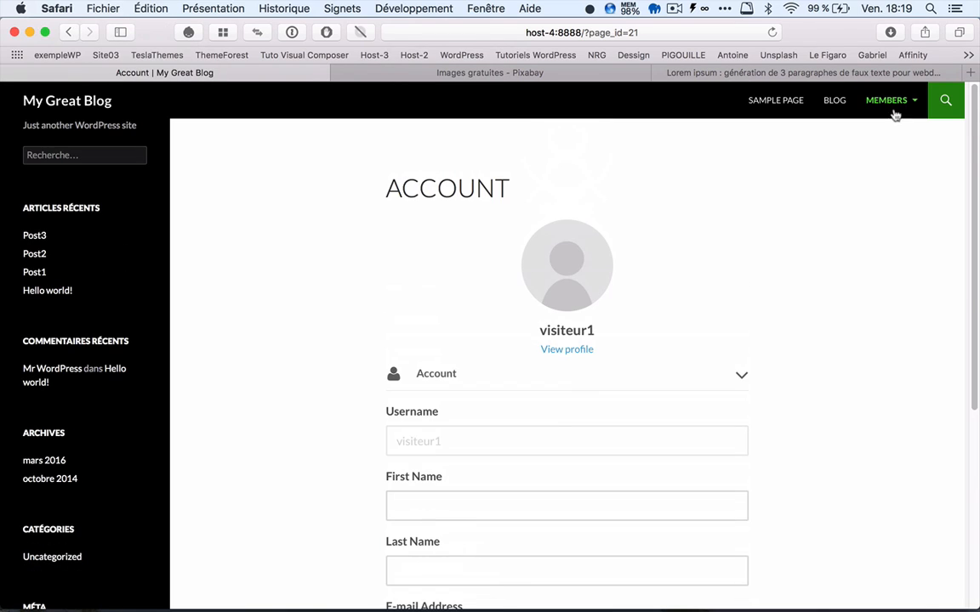
mouse_move(890, 108)
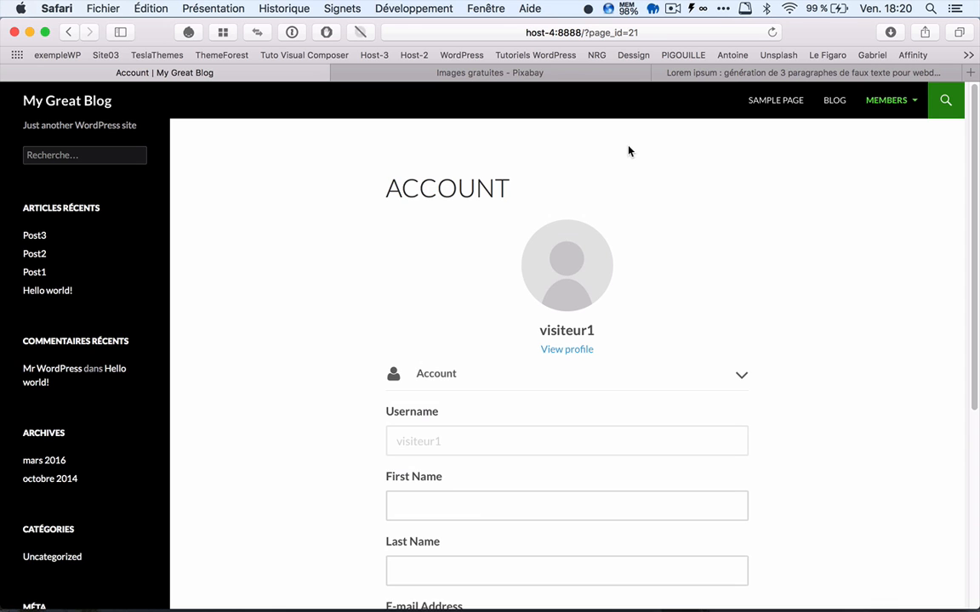
Step: Return to the Blog page, review its posts again and reload the page
click(835, 106)
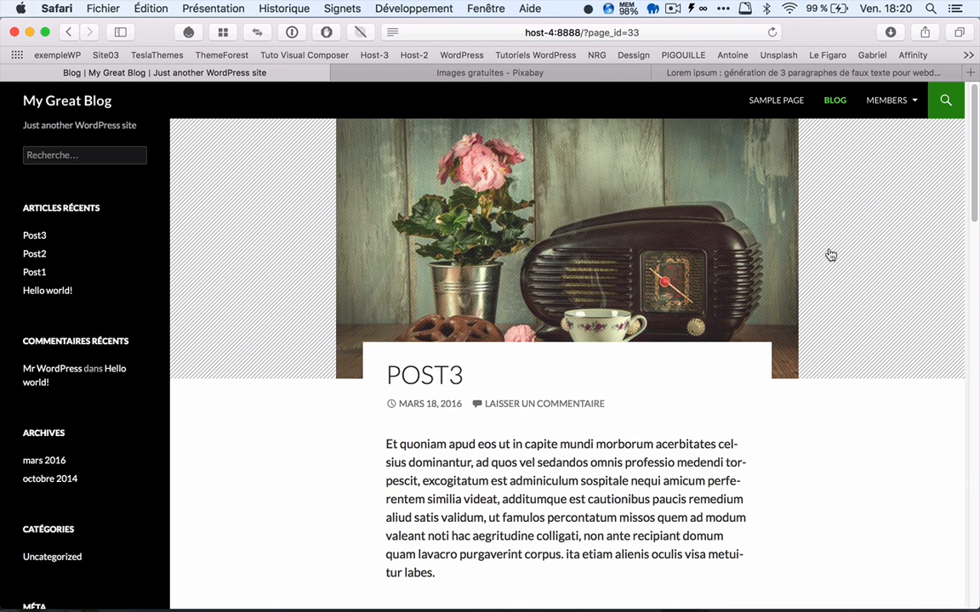
scroll(829, 253, down, 3)
scroll(831, 251, down, 4)
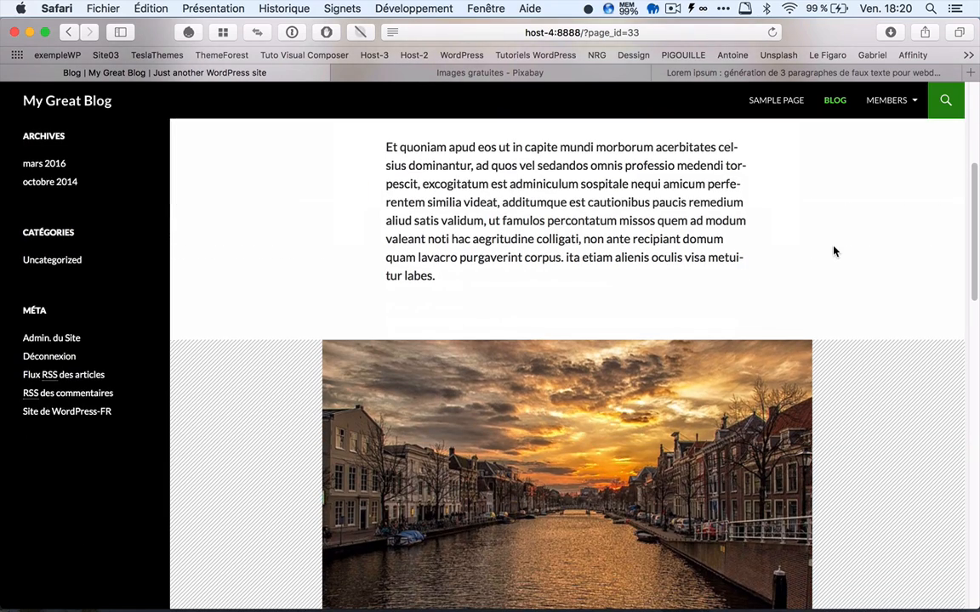
scroll(833, 250, down, 4)
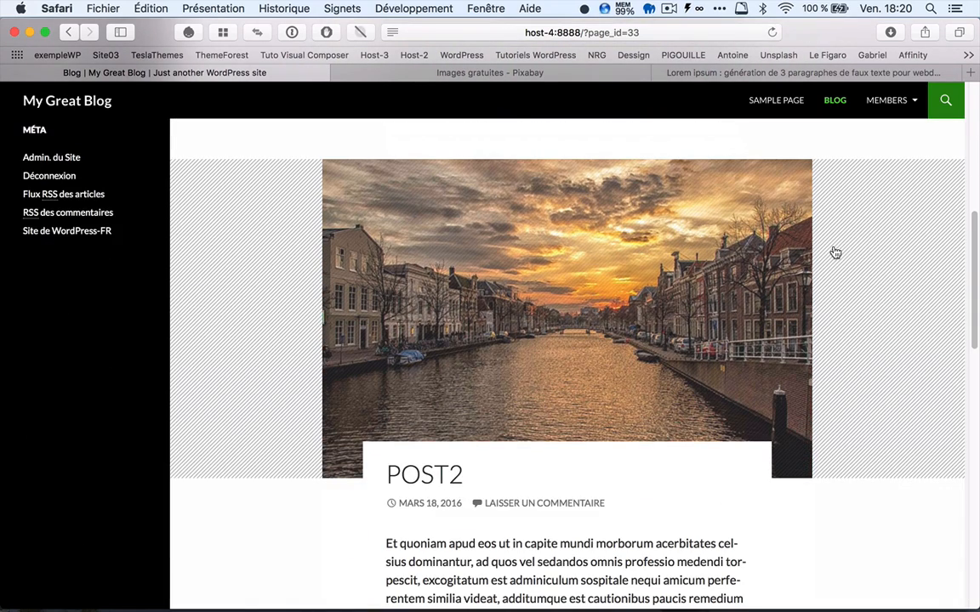
scroll(834, 251, down, 4)
scroll(833, 250, down, 2)
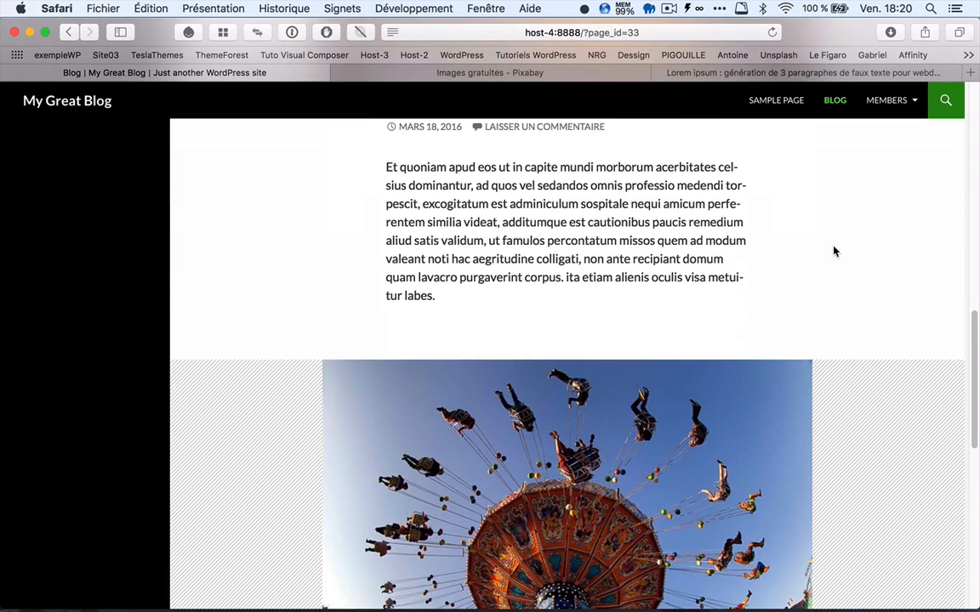
click(835, 101)
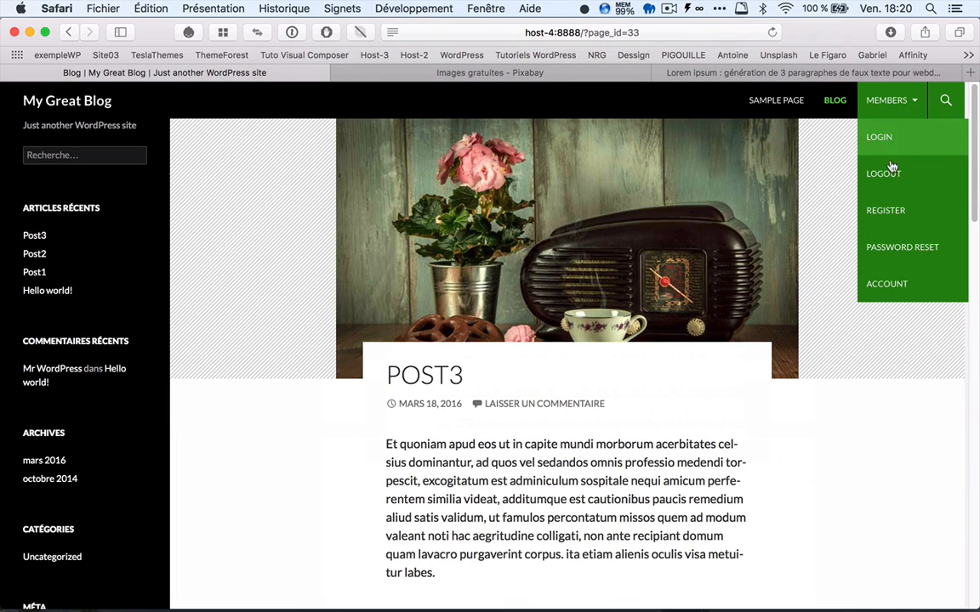
Step: Log out of the visiteur1 account and open the Login page under Members
click(890, 172)
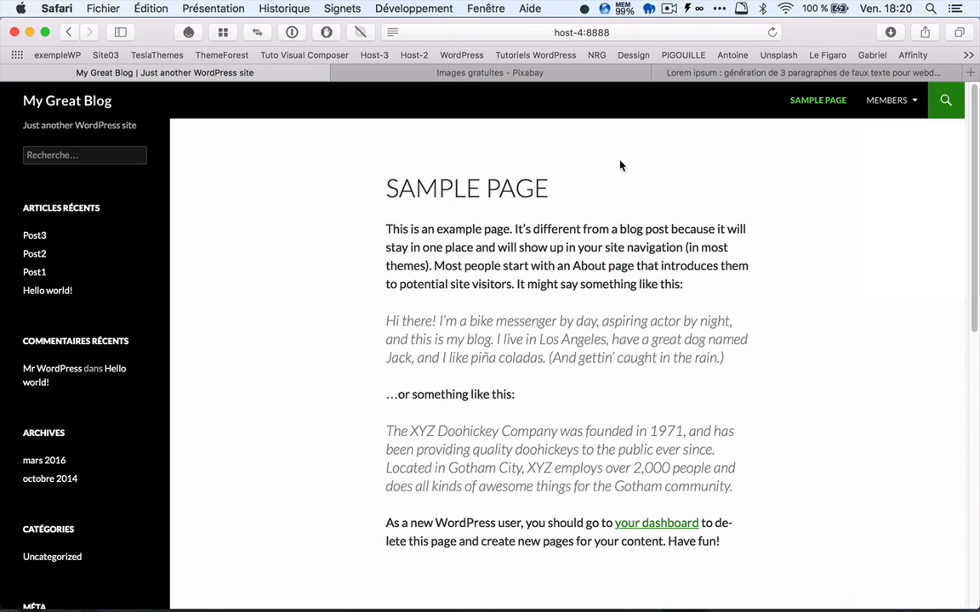
mouse_move(886, 110)
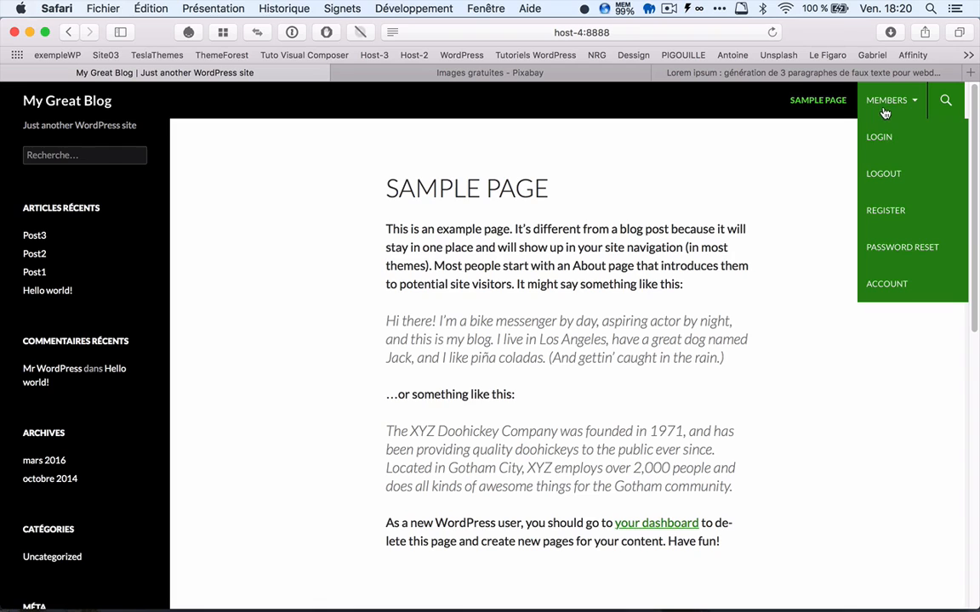
click(886, 138)
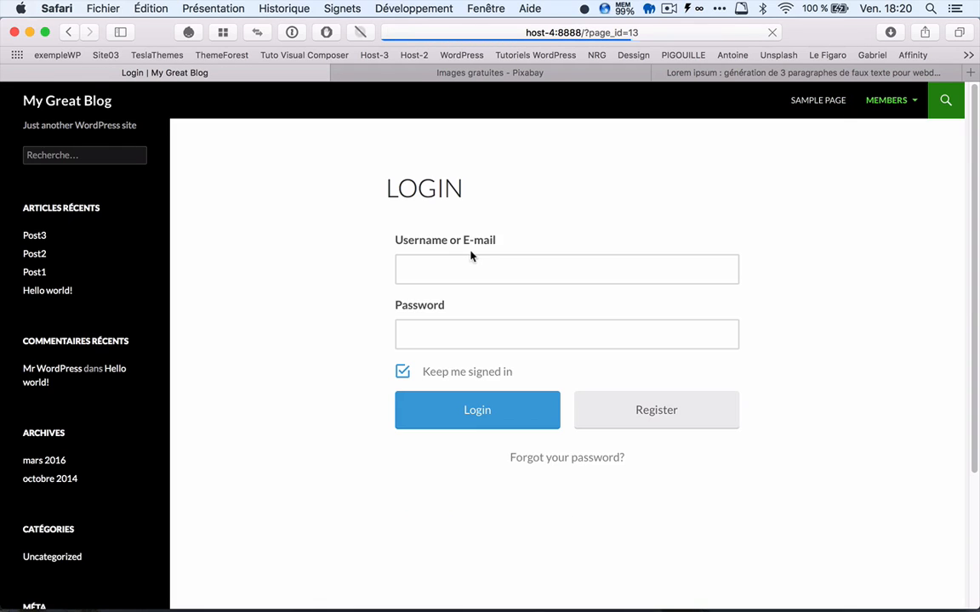
Step: Log in as visiteur2 with the account password, without saving it, and go to the site's home page
click(426, 265)
text(visiteur2)
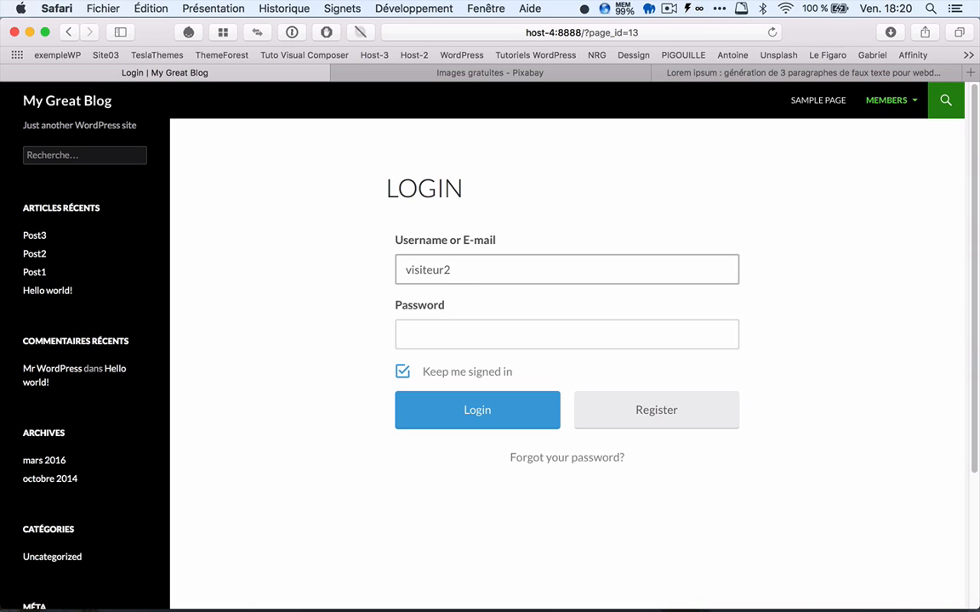
key(Tab)
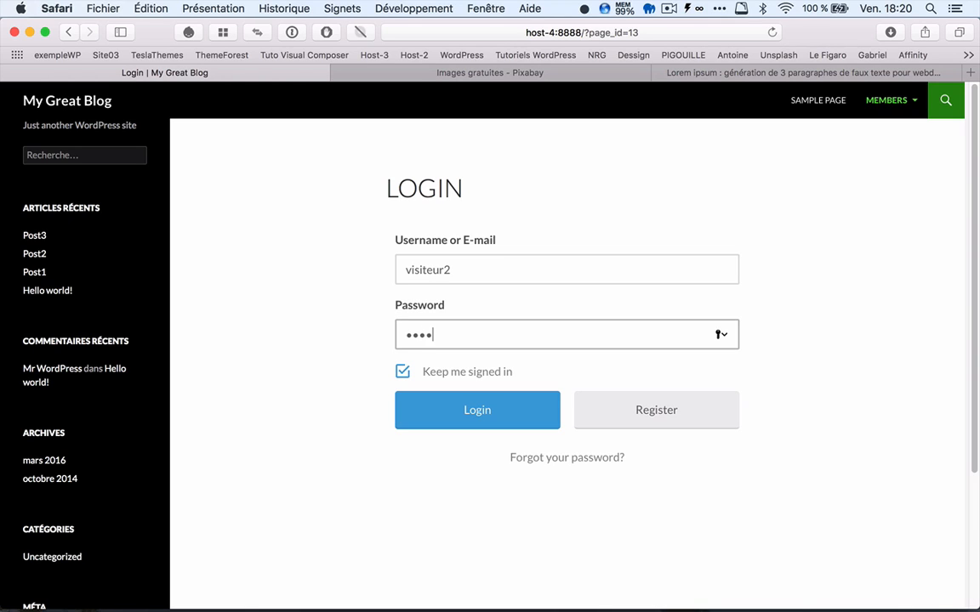
click(484, 406)
click(483, 177)
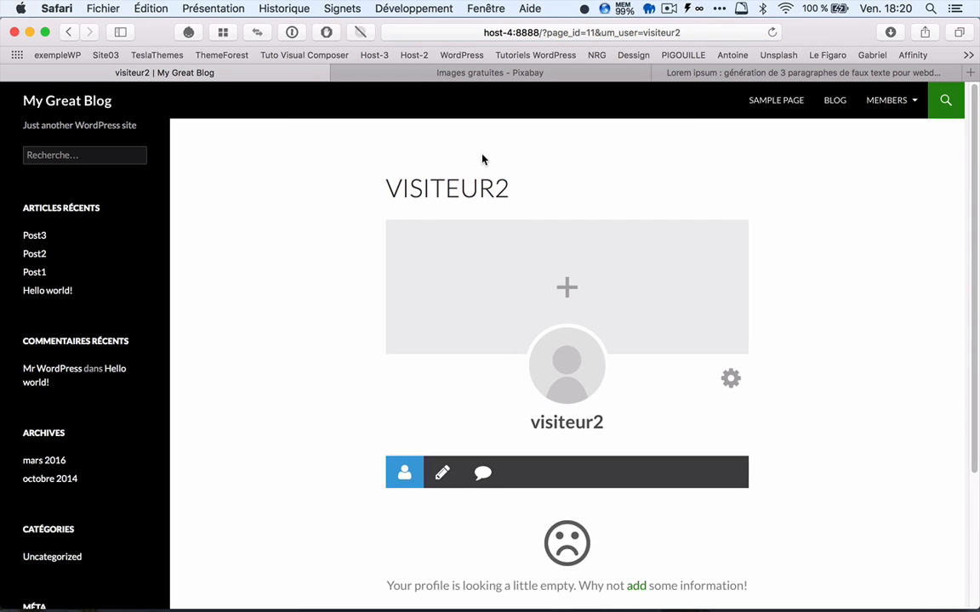
click(77, 105)
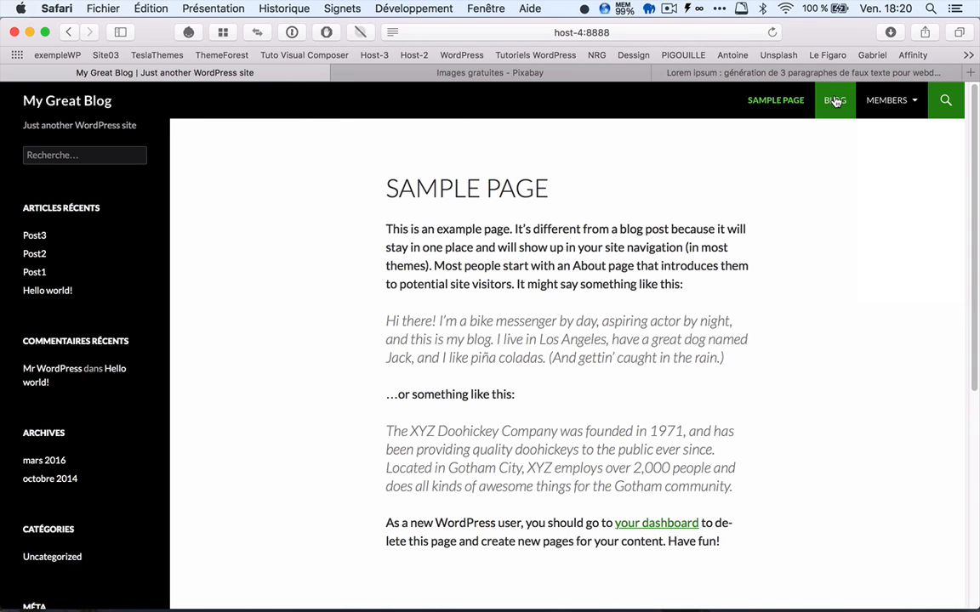
mouse_move(896, 103)
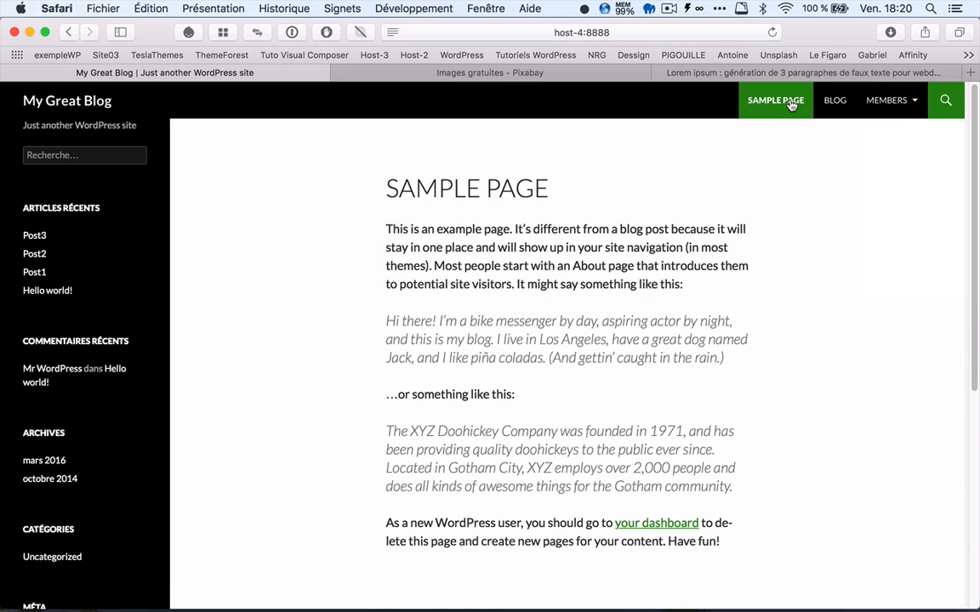
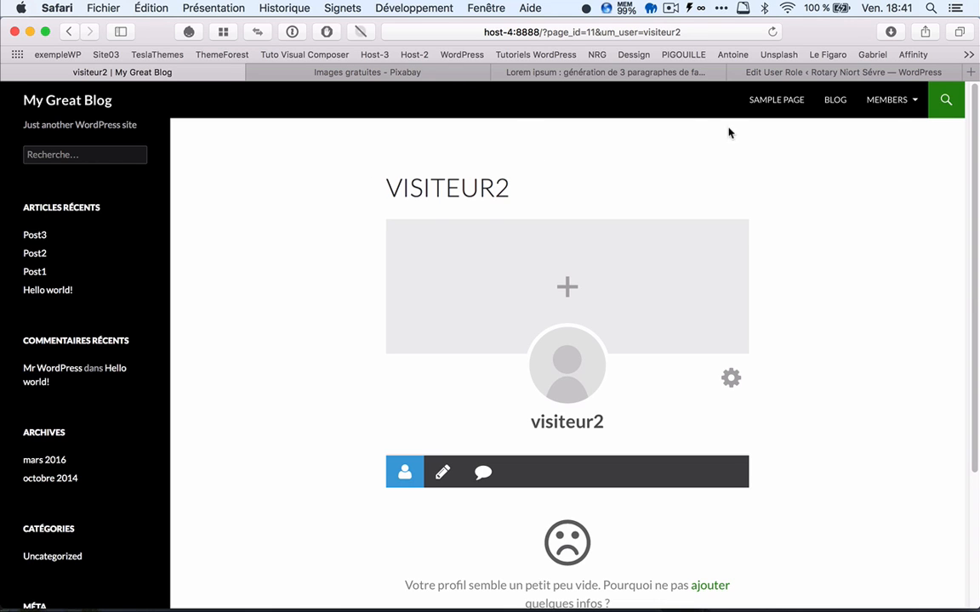
Step: Log out of the visiteur2 account and open the Login page under Members
mouse_move(895, 119)
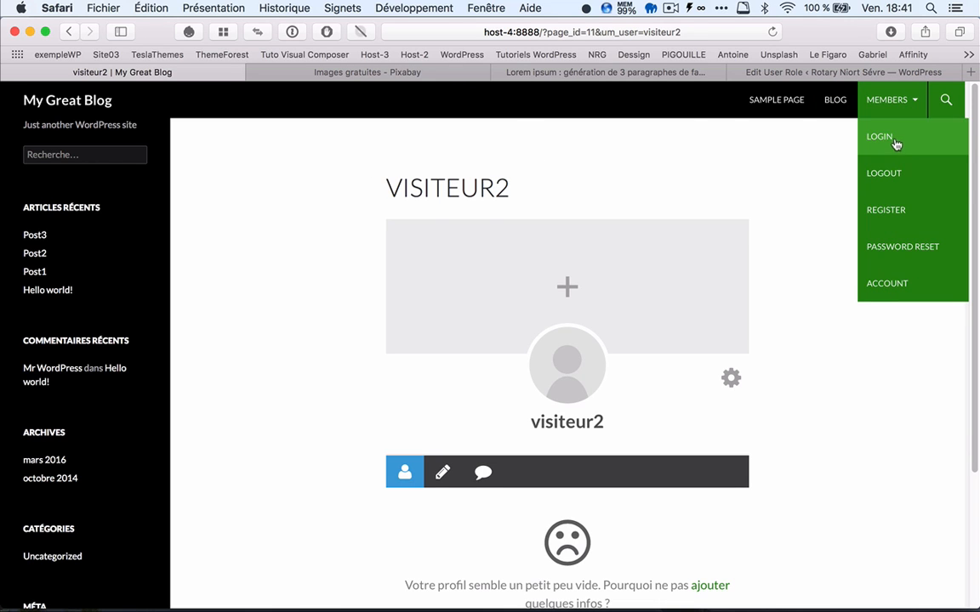
click(889, 177)
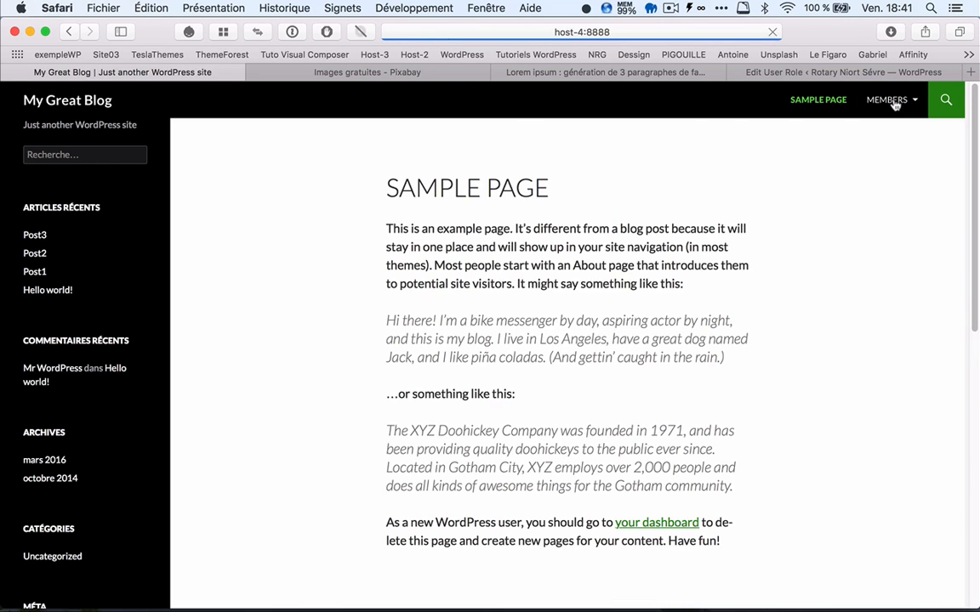
click(884, 139)
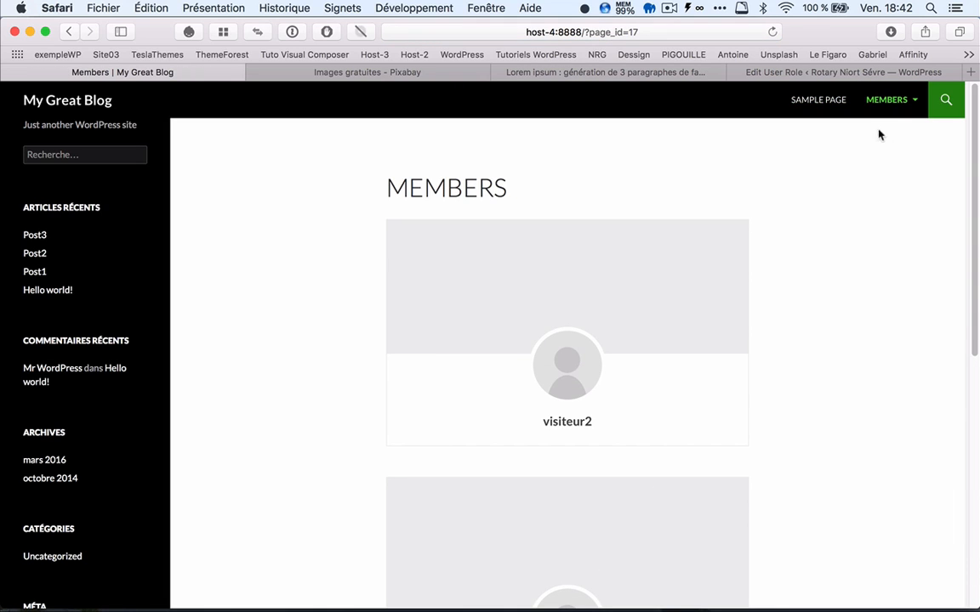
click(884, 145)
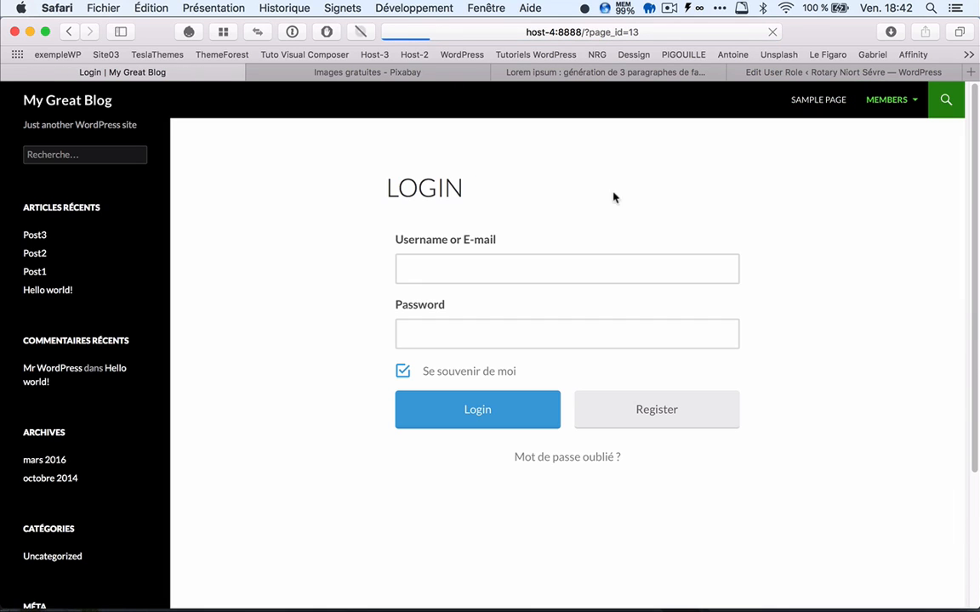
Step: Log in as admin with the account password
click(424, 273)
text(admin)
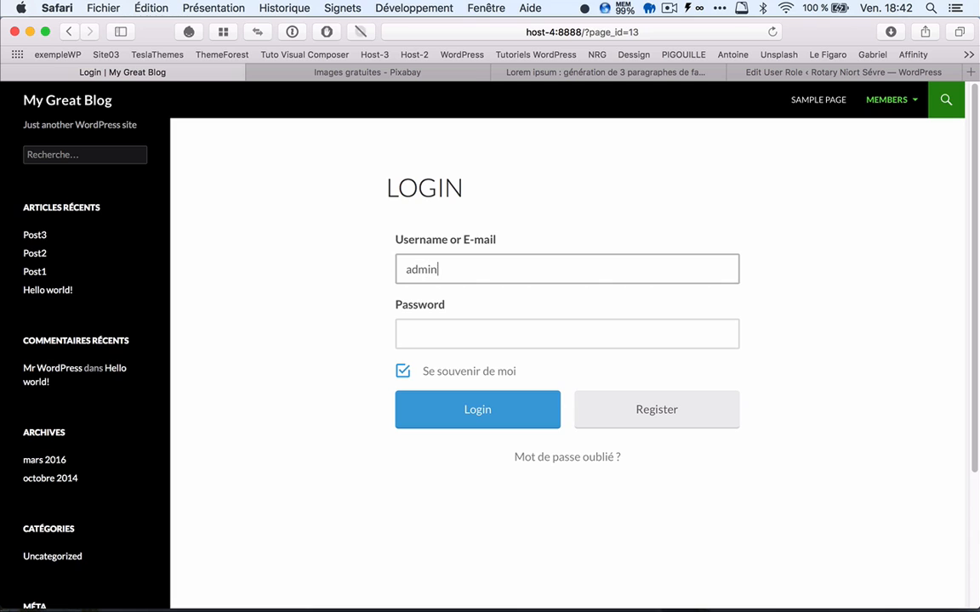
key(Tab)
text(a)
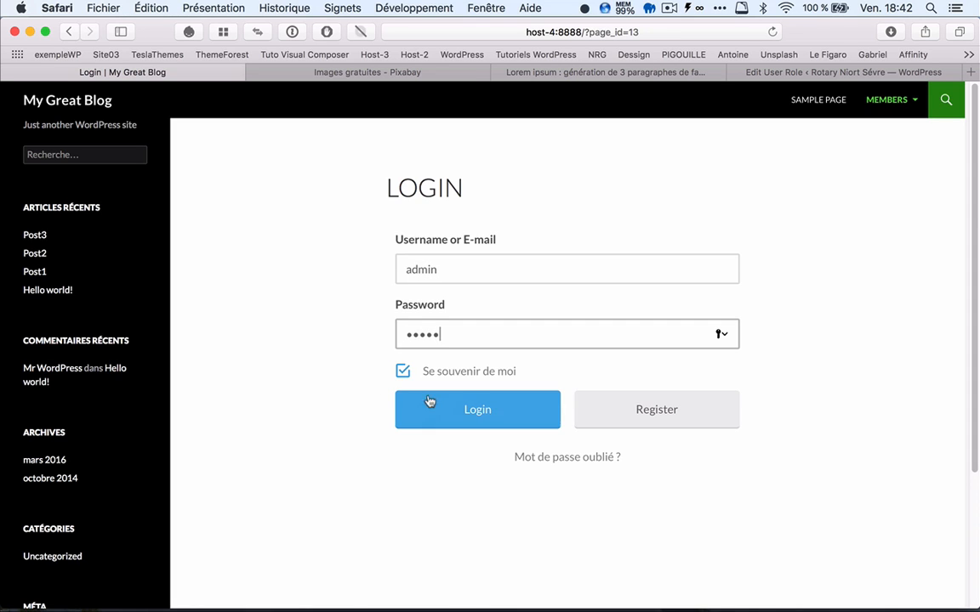
click(478, 415)
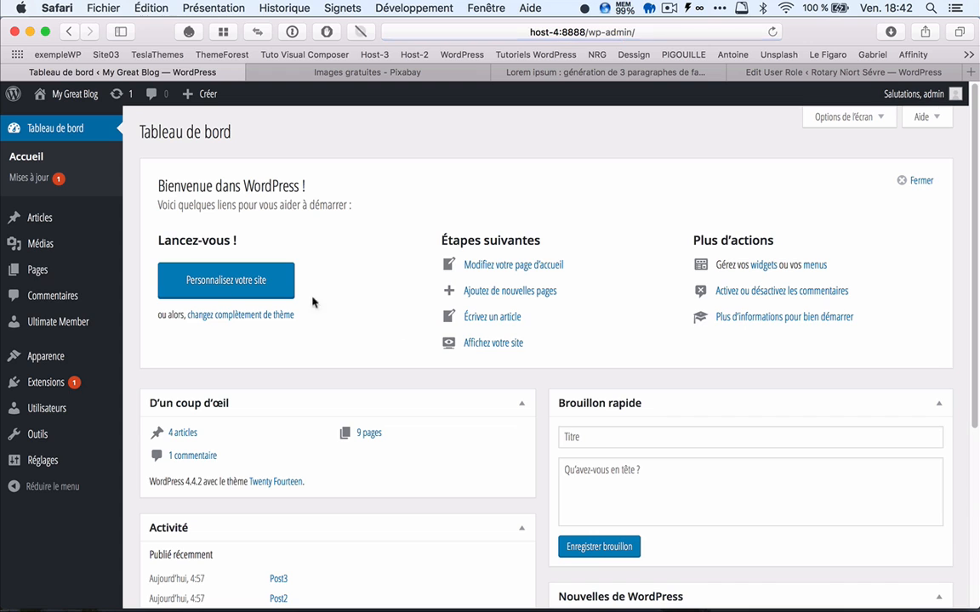
Step: Open the visiteur2 user for editing, set its community role to auteur and update the user
click(56, 410)
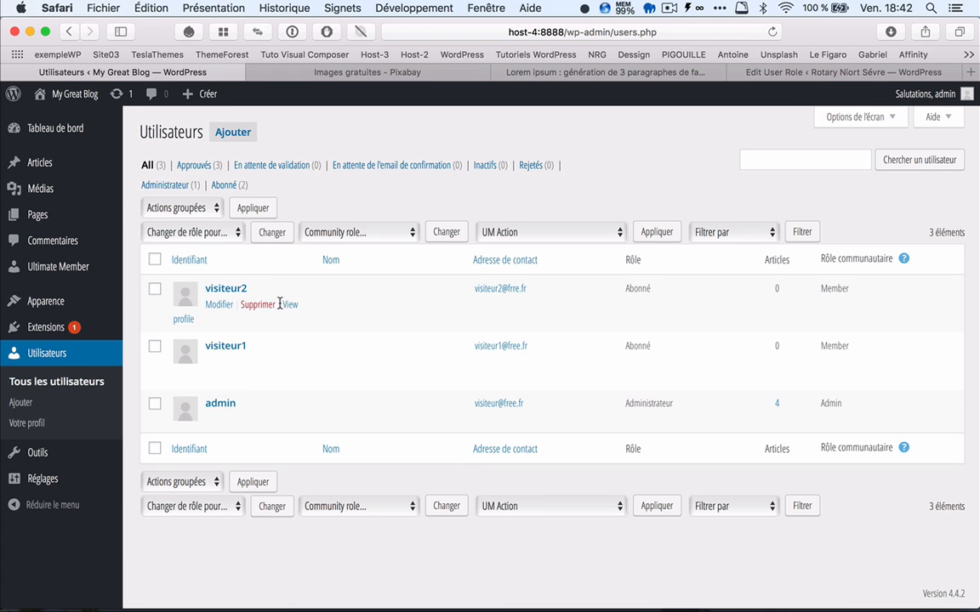
click(223, 290)
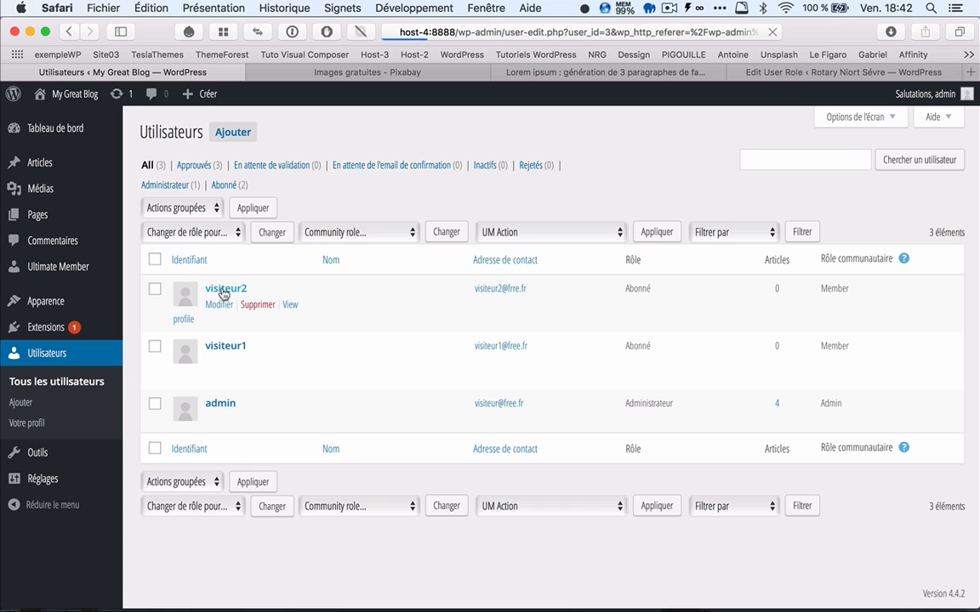
scroll(340, 345, down, 5)
scroll(378, 373, down, 10)
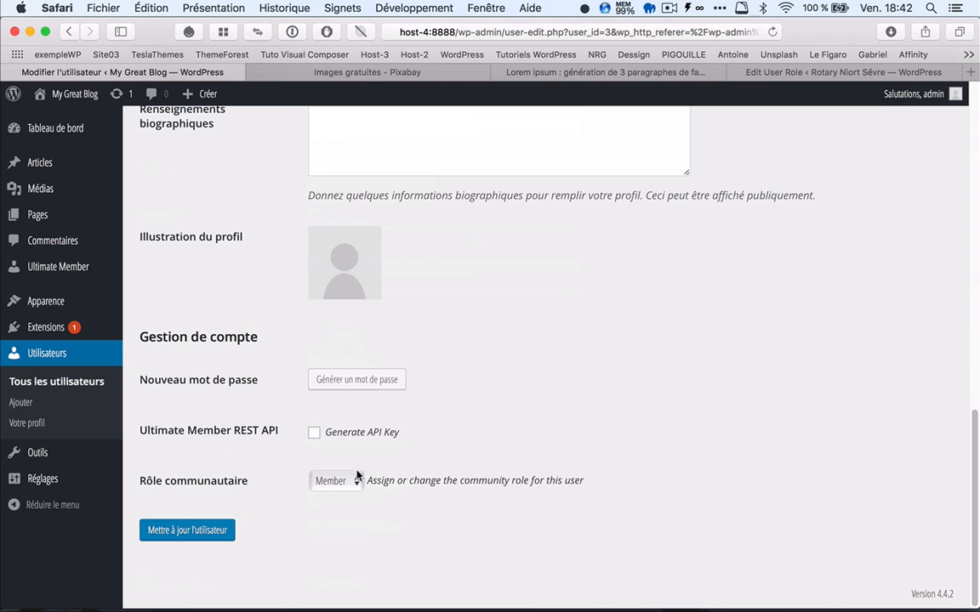
click(339, 481)
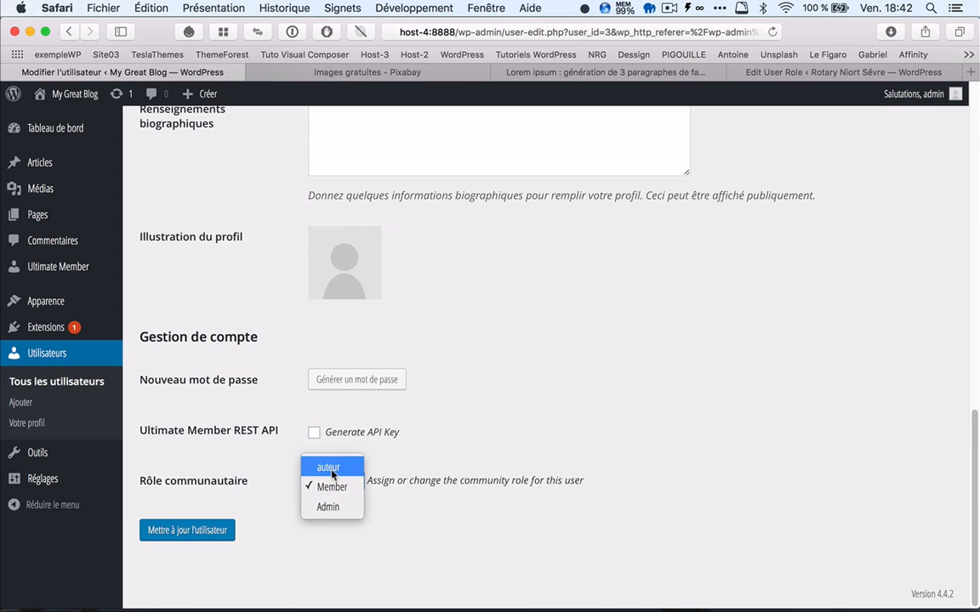
click(332, 474)
click(192, 534)
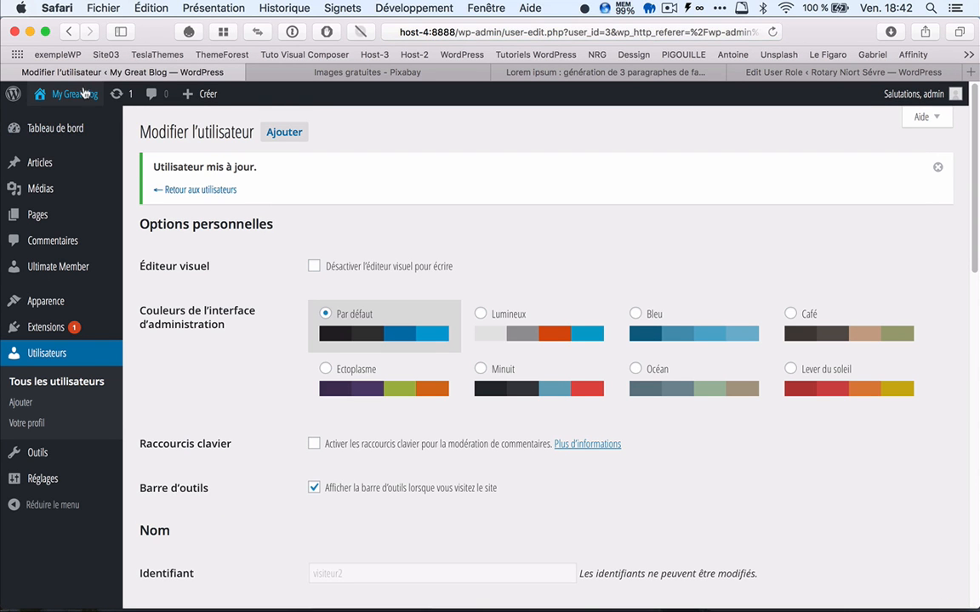
Step: Go to the public site, log out of the admin account and open the Login page
click(83, 94)
mouse_move(918, 124)
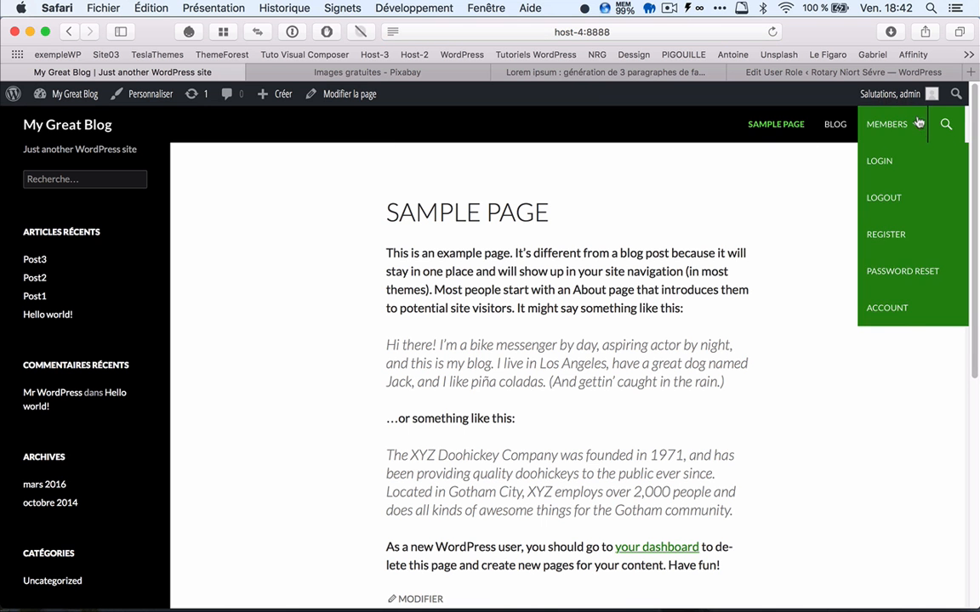
mouse_move(905, 94)
click(864, 173)
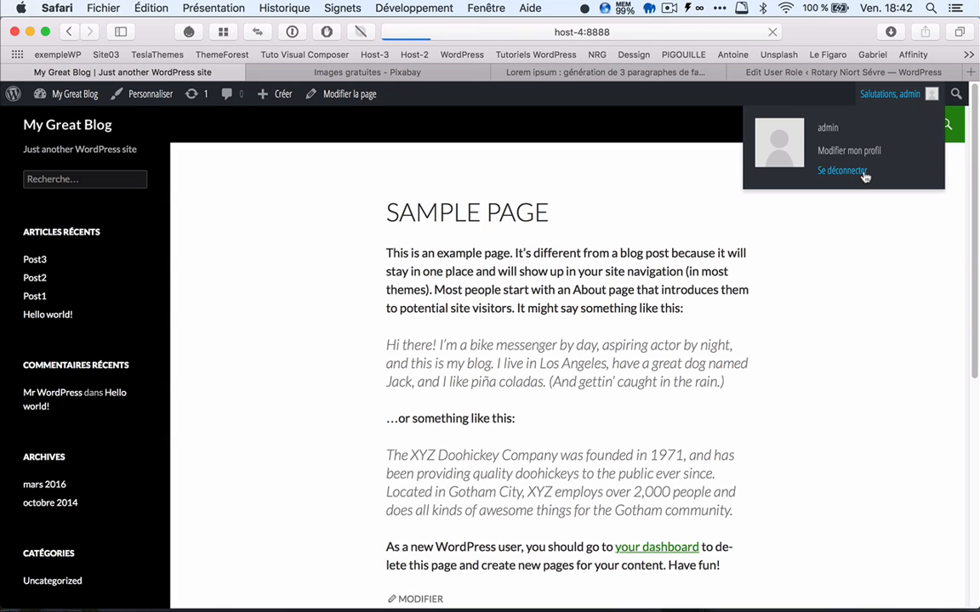
mouse_move(887, 99)
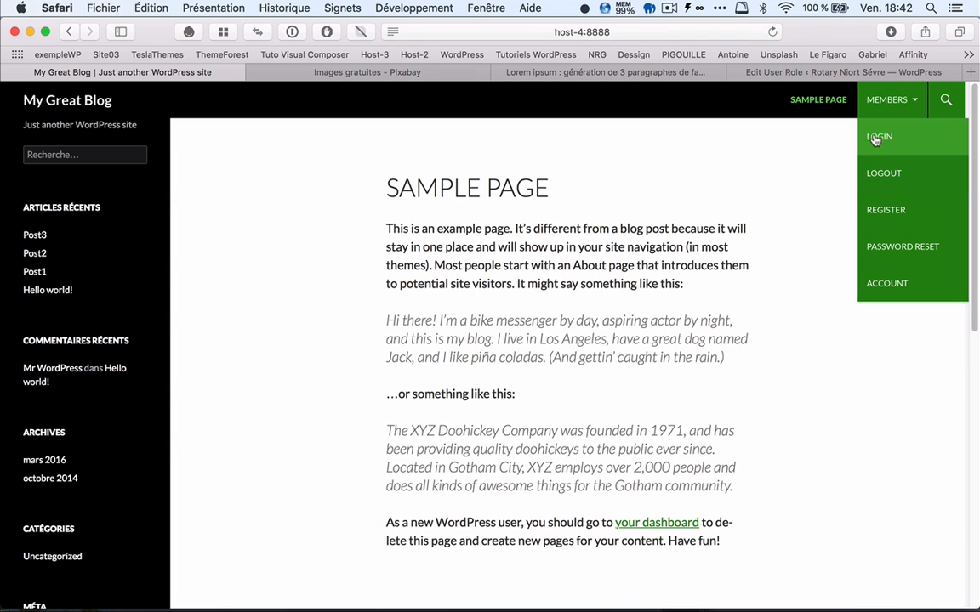
click(876, 137)
Step: Log in as visiteur2 with the account password
click(426, 272)
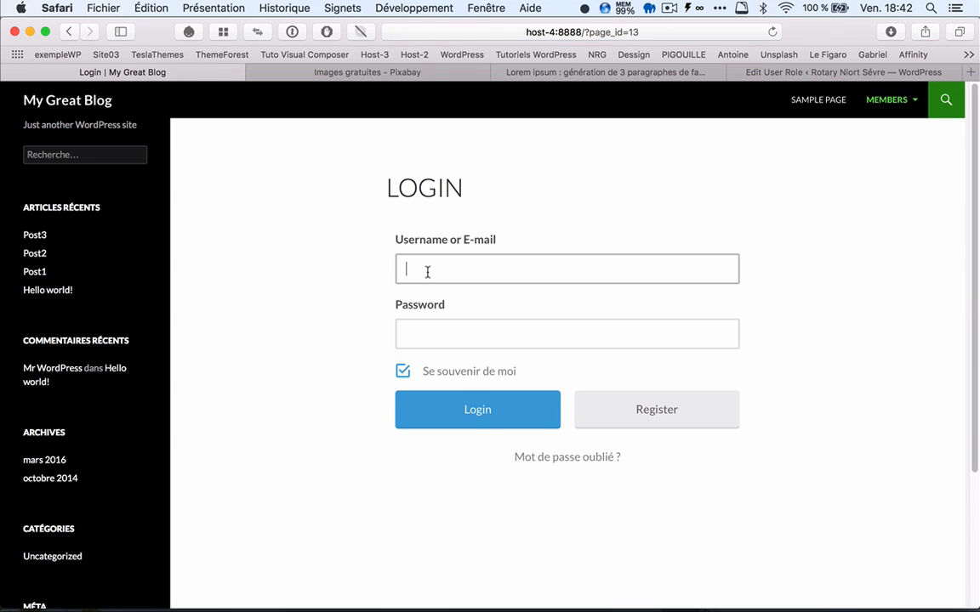
text(visiteur2)
key(Tab)
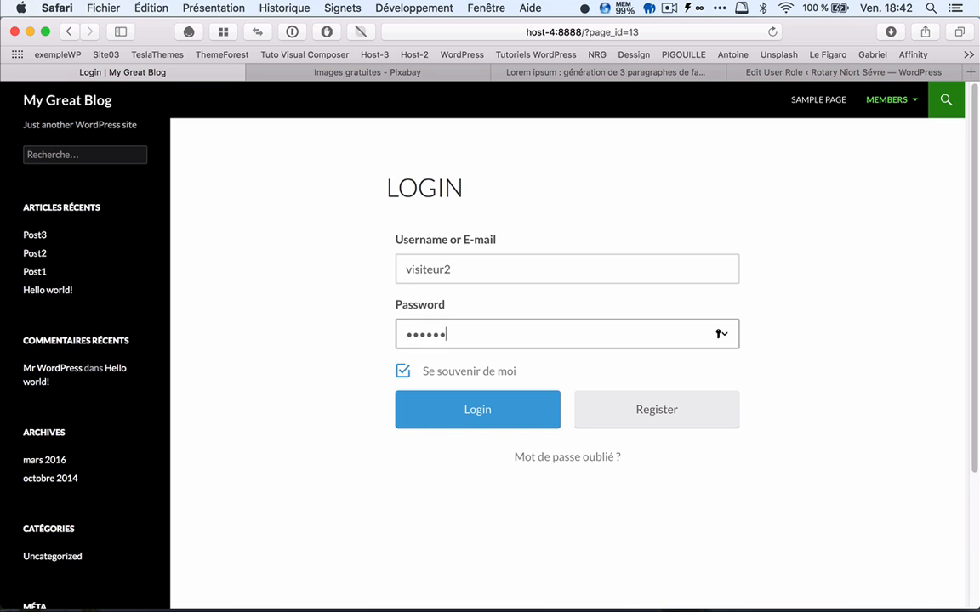
click(497, 423)
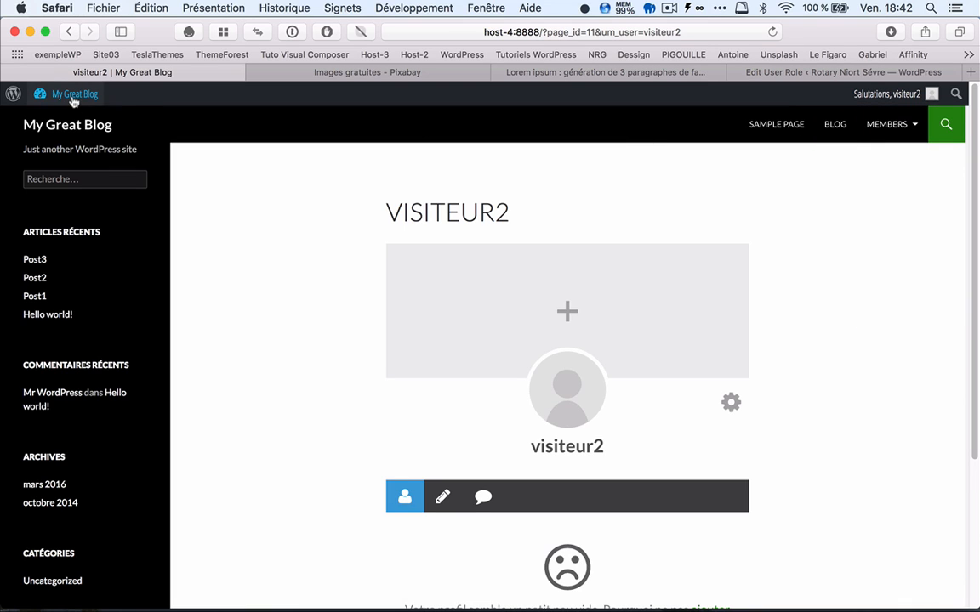
Step: Open the dashboard as visiteur2, examine which admin features are offered and return to the public site
mouse_move(66, 99)
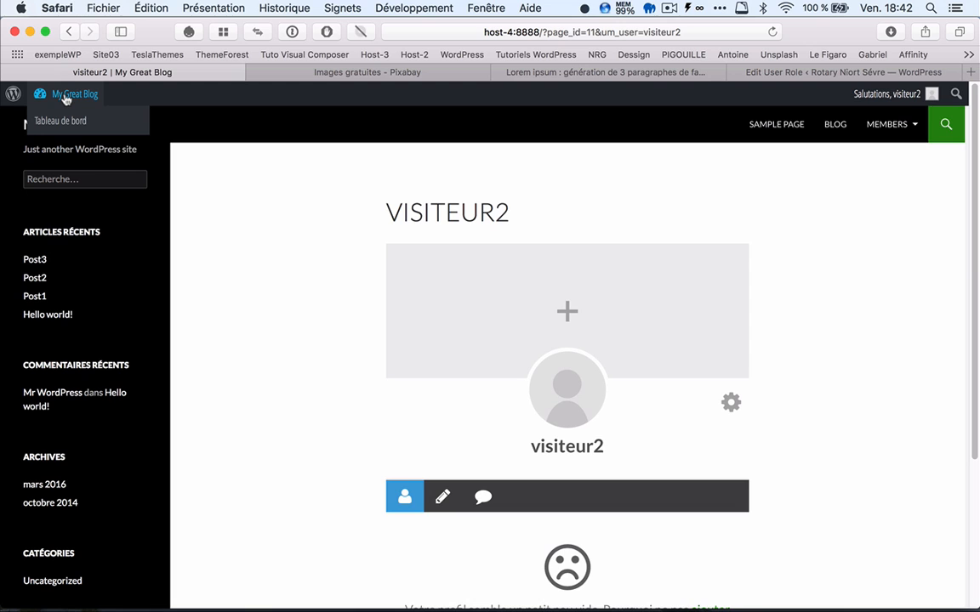
click(64, 97)
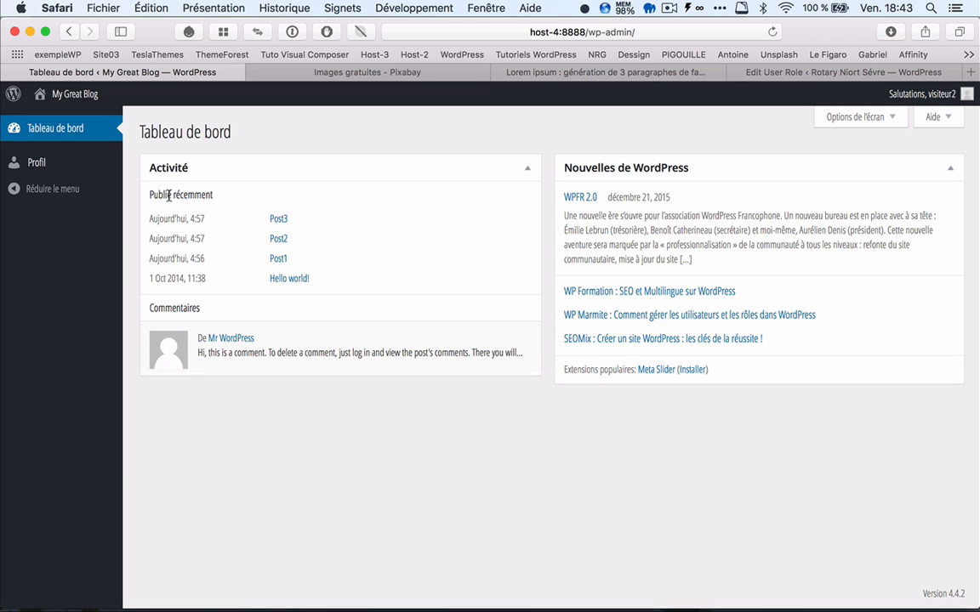
click(70, 96)
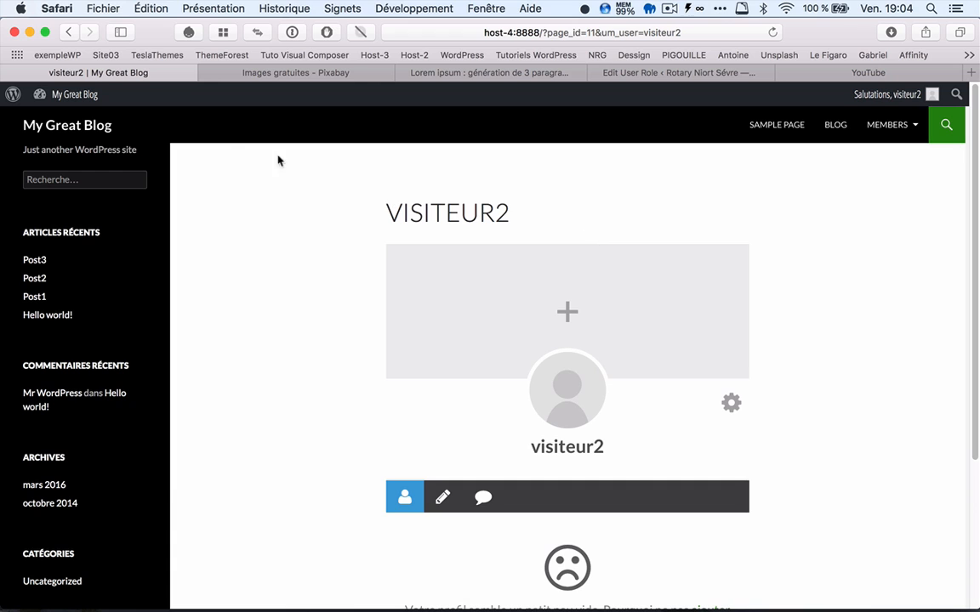
click(61, 99)
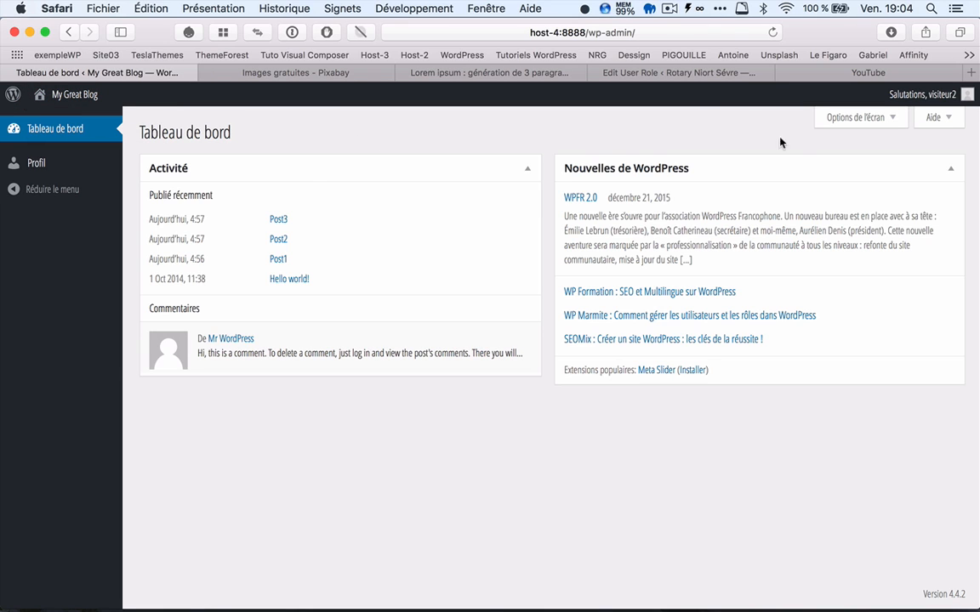
click(71, 96)
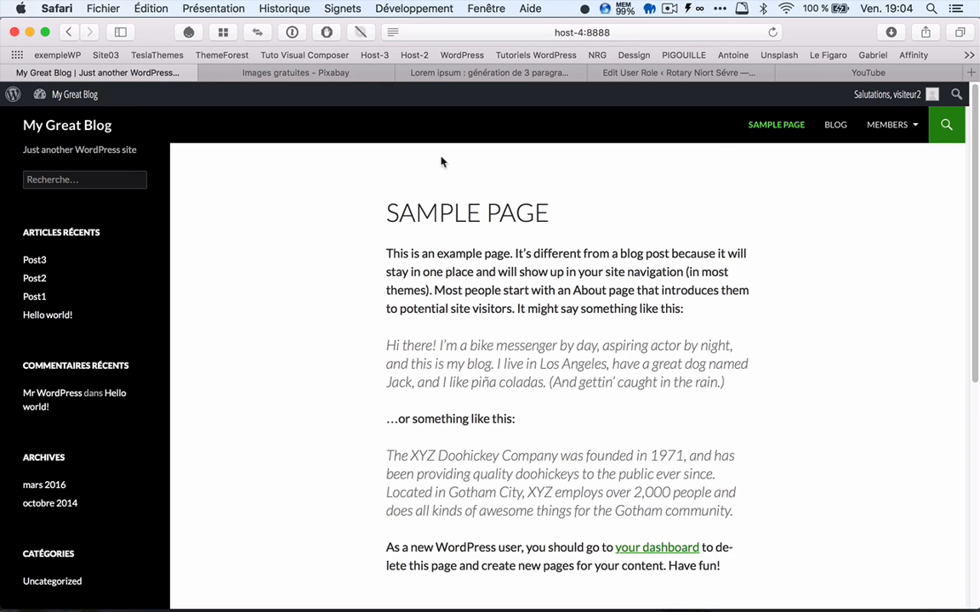
Step: Log visiteur2 out of the site and open the Login page again
mouse_move(887, 129)
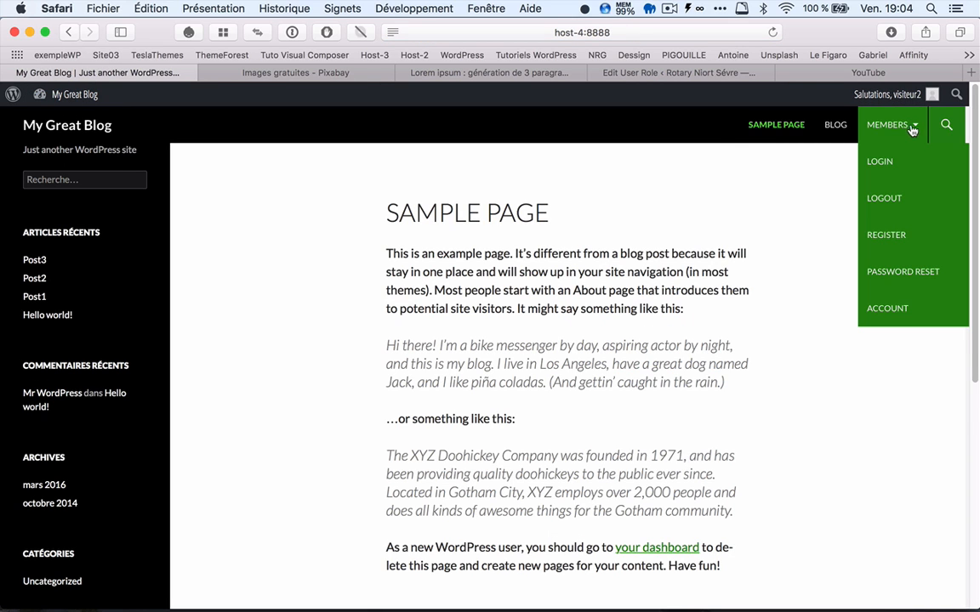
click(885, 204)
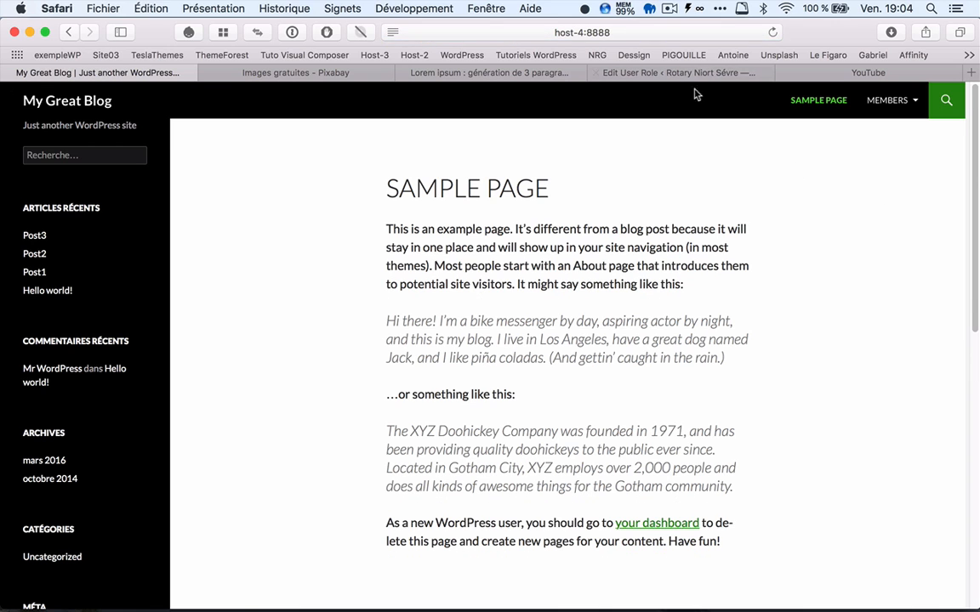
mouse_move(886, 111)
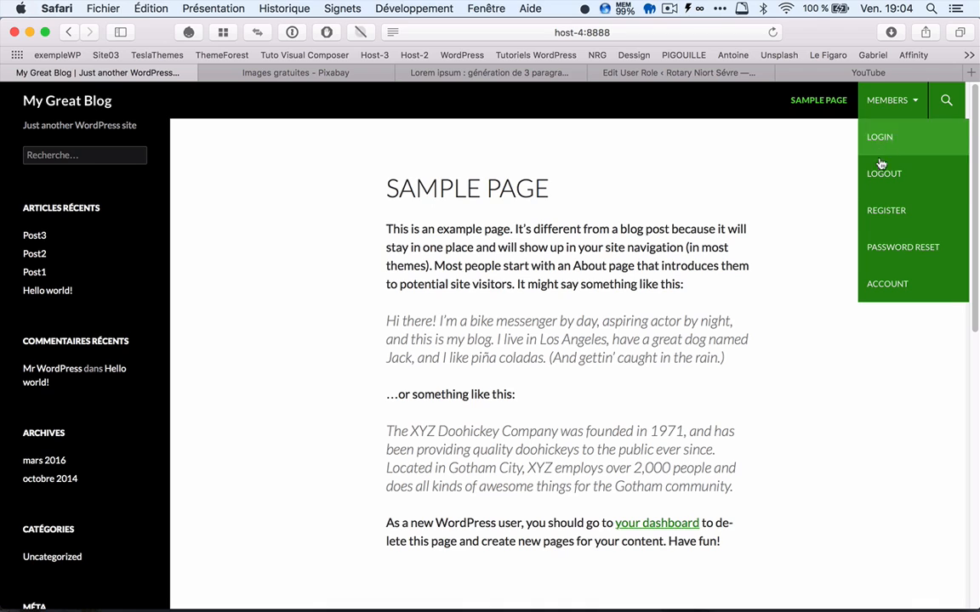
click(879, 141)
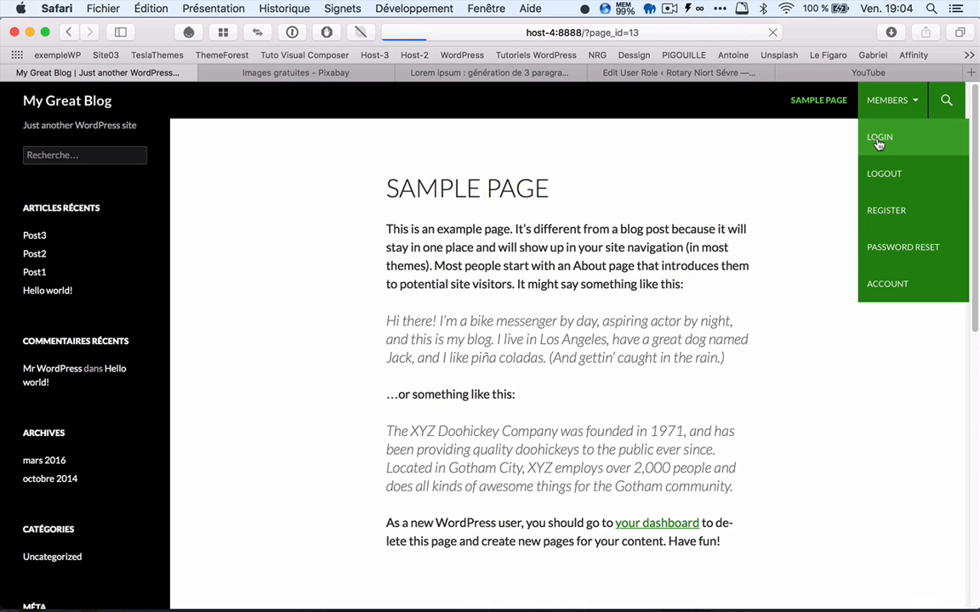
Step: Log back in as admin with the account password to reach the dashboard
click(419, 270)
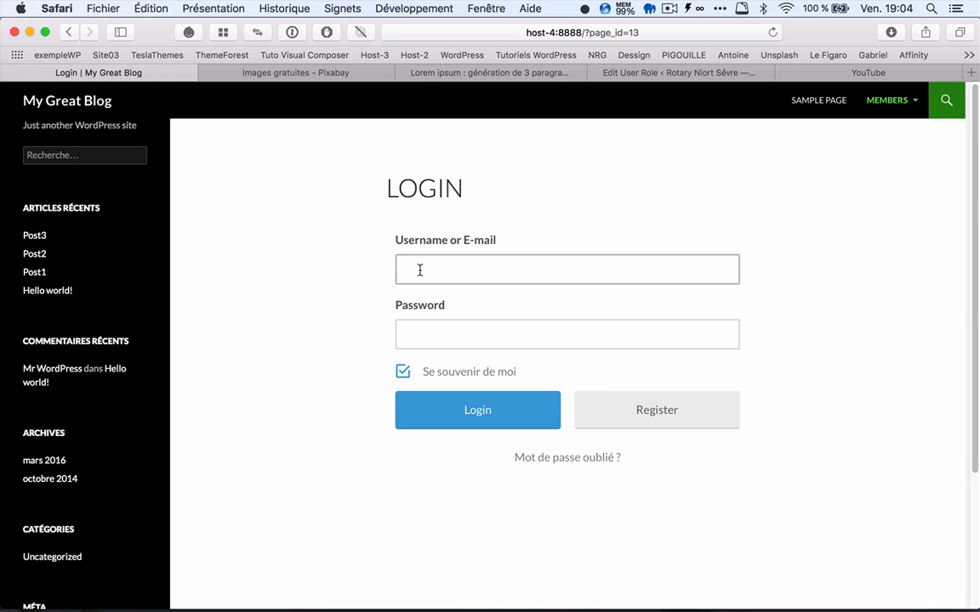
text(admin)
key(Tab)
text(adm)
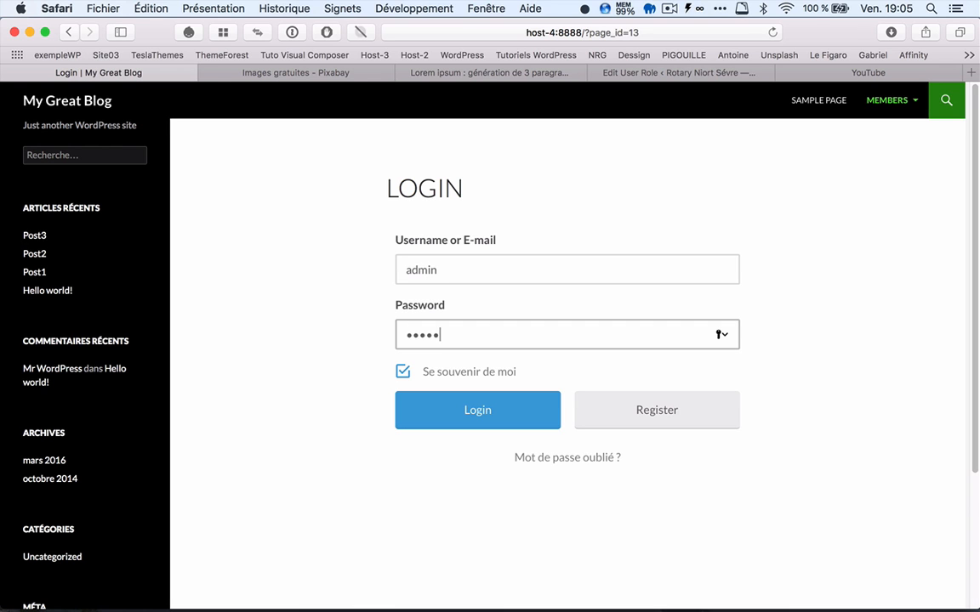
click(457, 410)
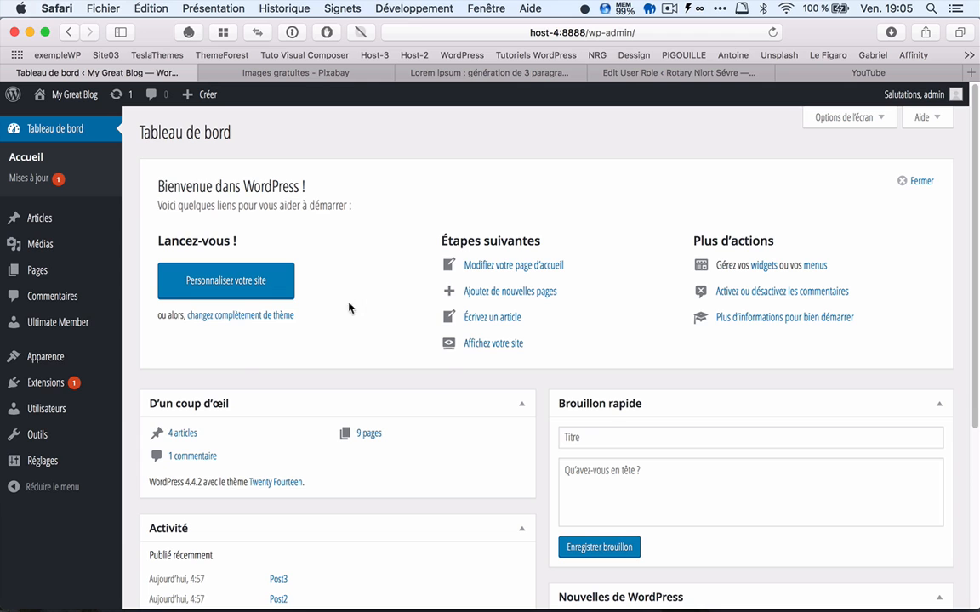
Step: Edit the user visiteur2, change the WordPress role to Éditeur and save the profile update
click(60, 414)
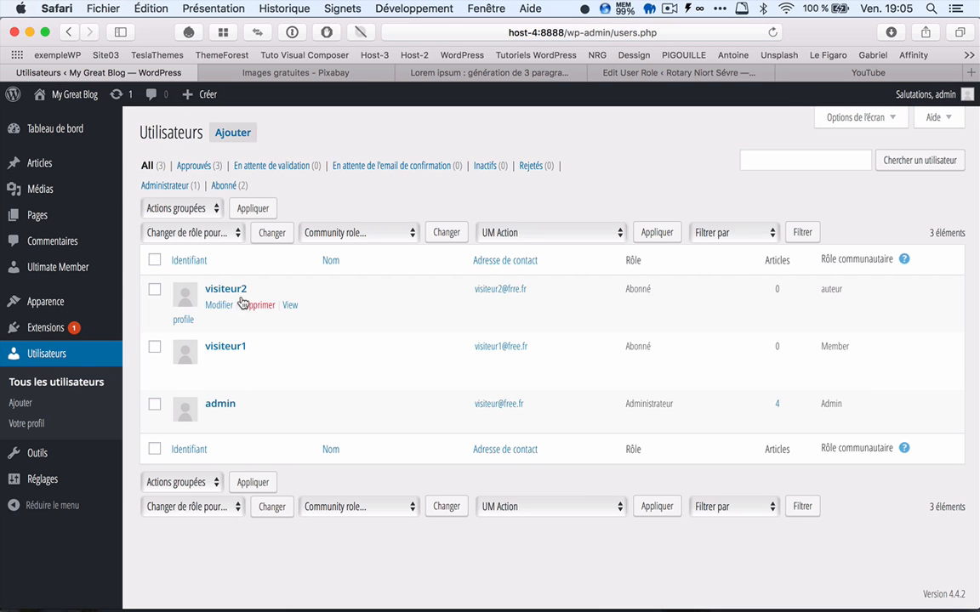
click(226, 291)
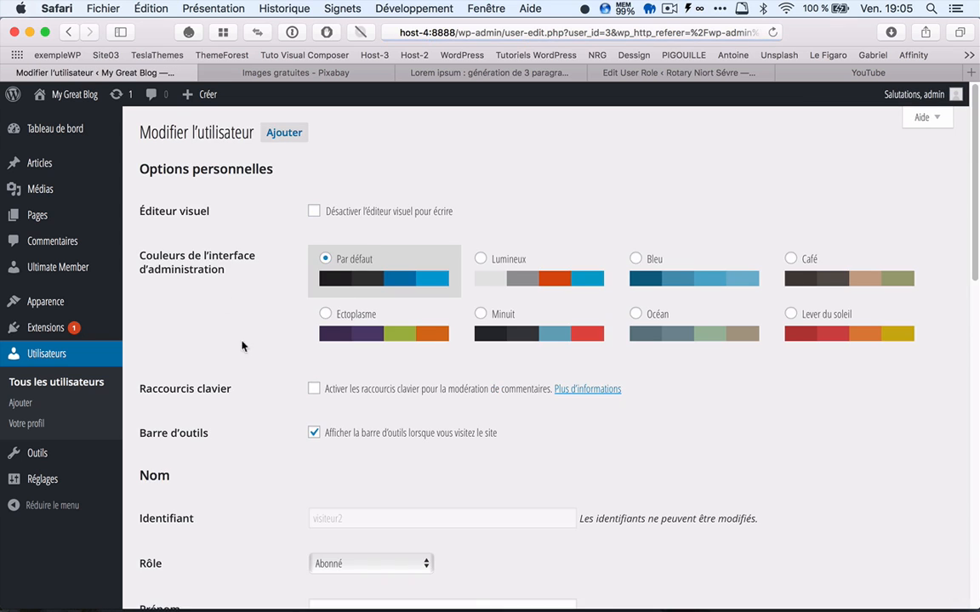
scroll(278, 343, down, 10)
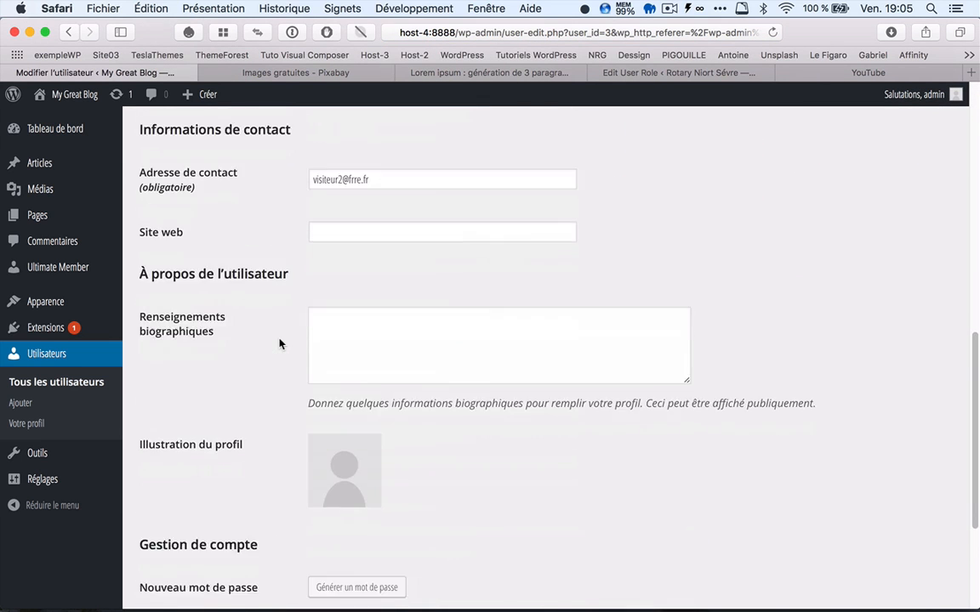
scroll(285, 375, down, 5)
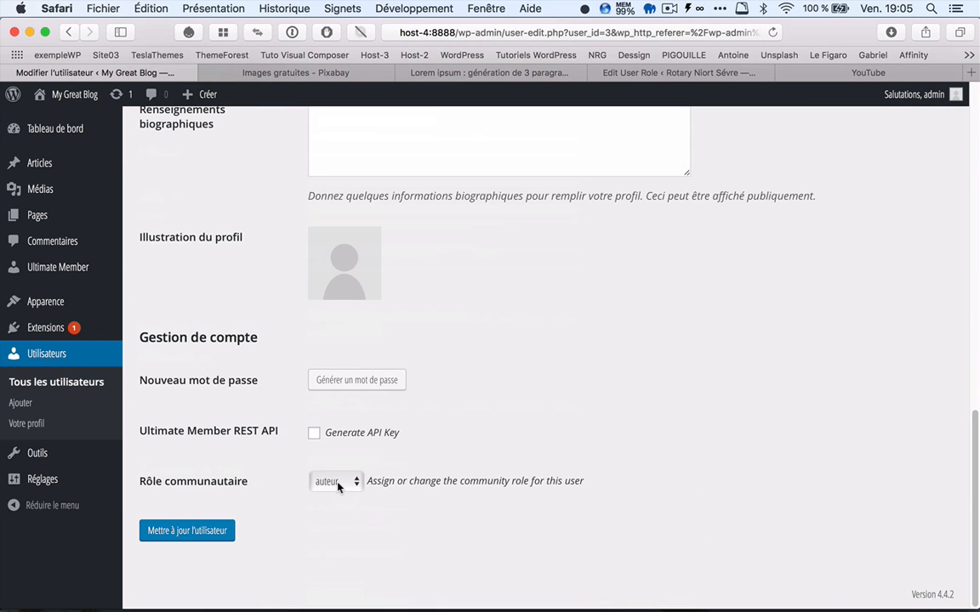
scroll(284, 335, up, 5)
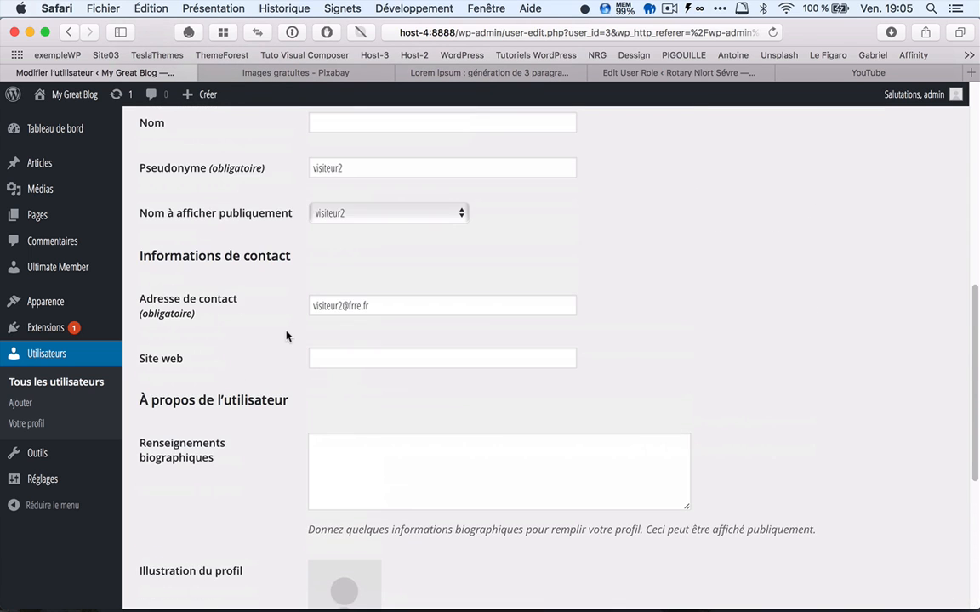
scroll(285, 336, up, 1)
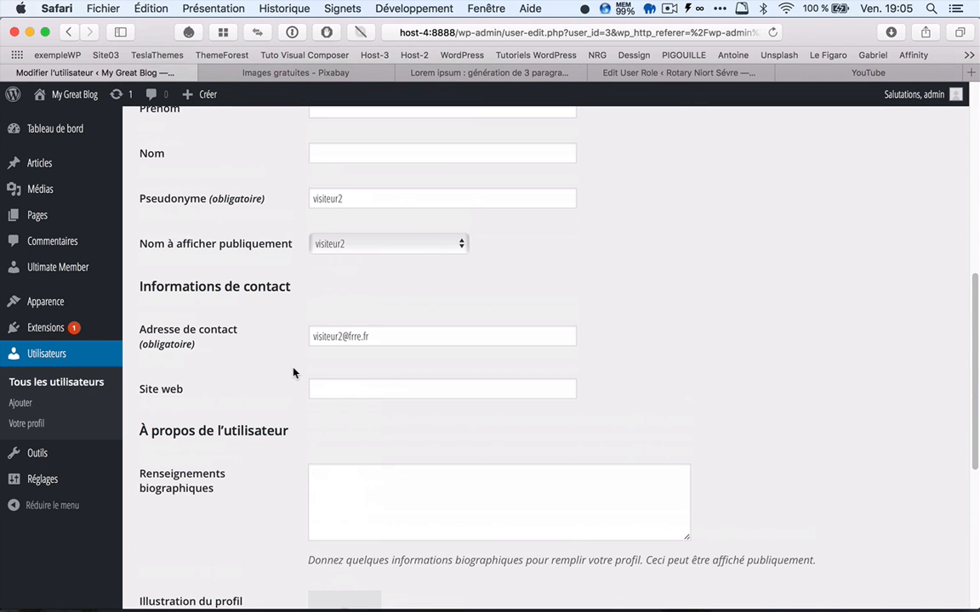
scroll(294, 373, up, 5)
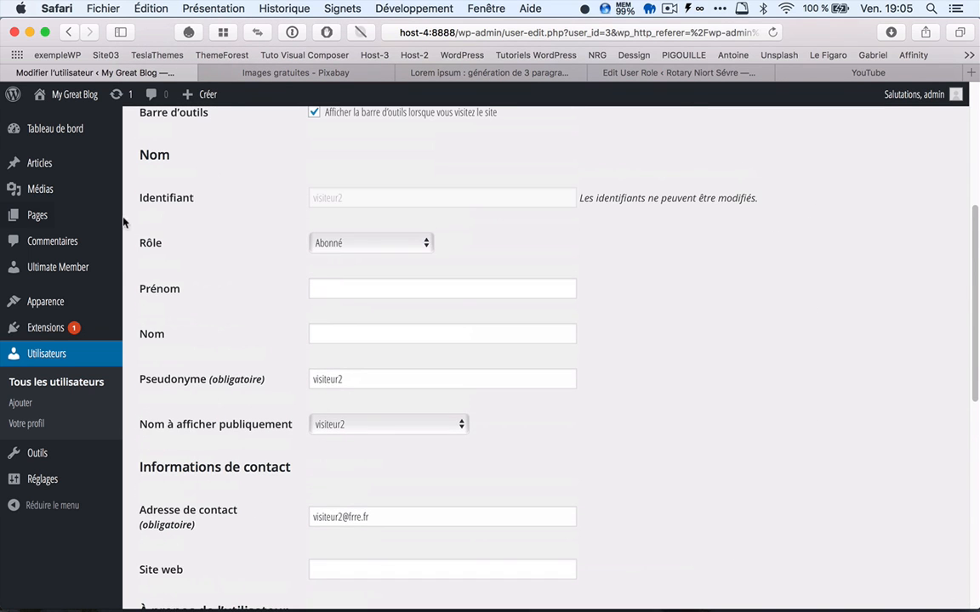
click(427, 245)
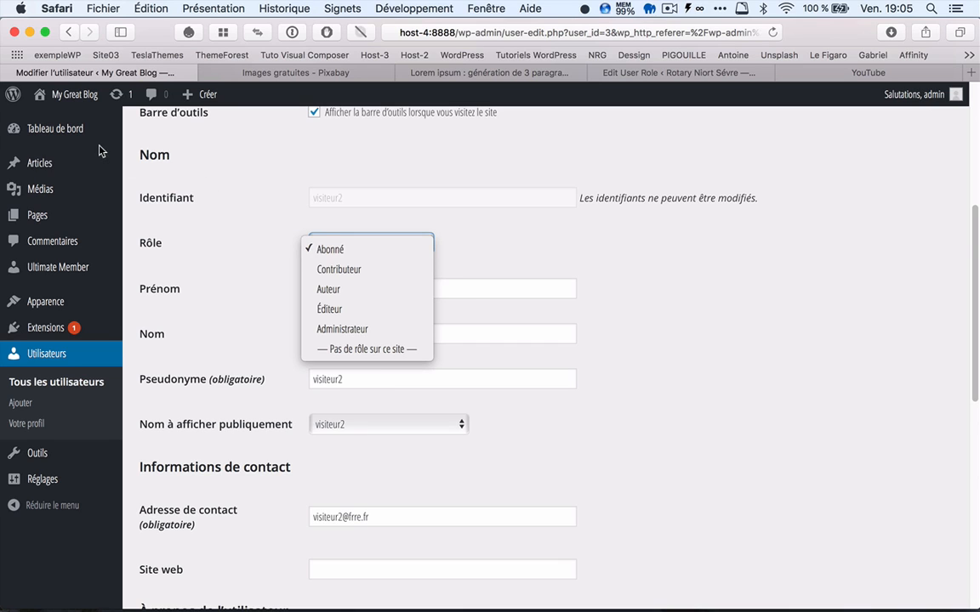
click(340, 310)
scroll(295, 318, down, 10)
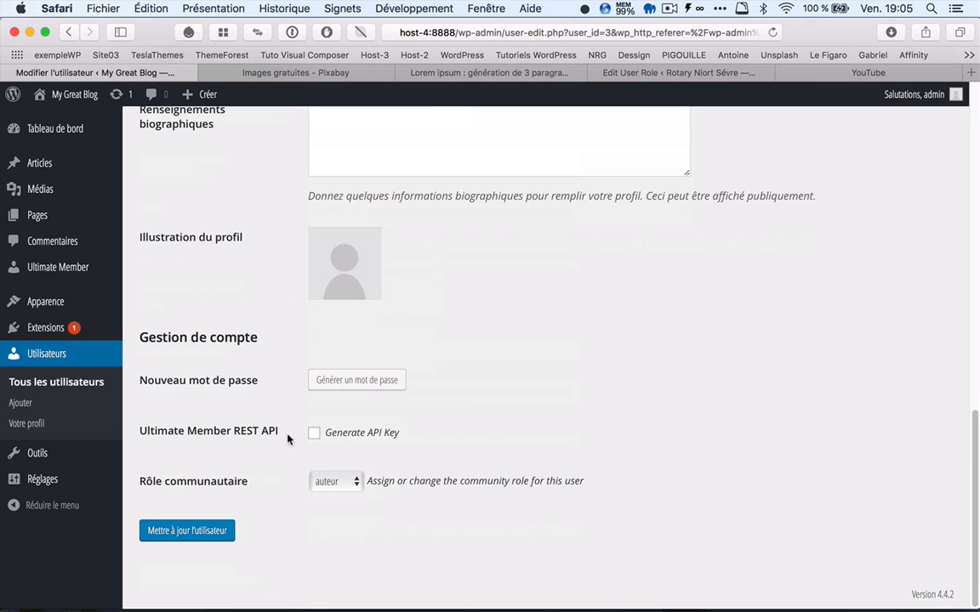
click(204, 532)
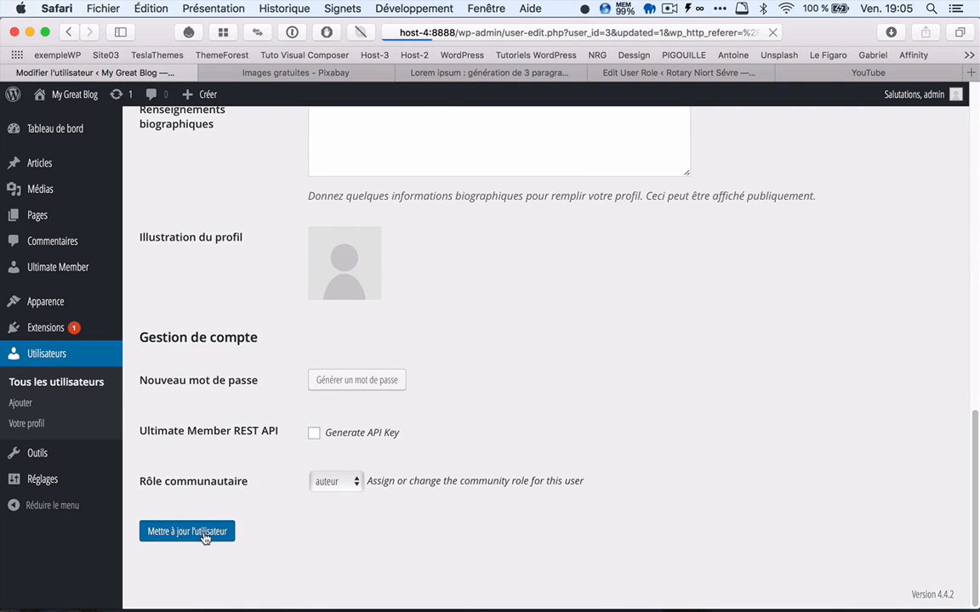
Step: Log admin out from the public site and open the members' Login page
click(68, 94)
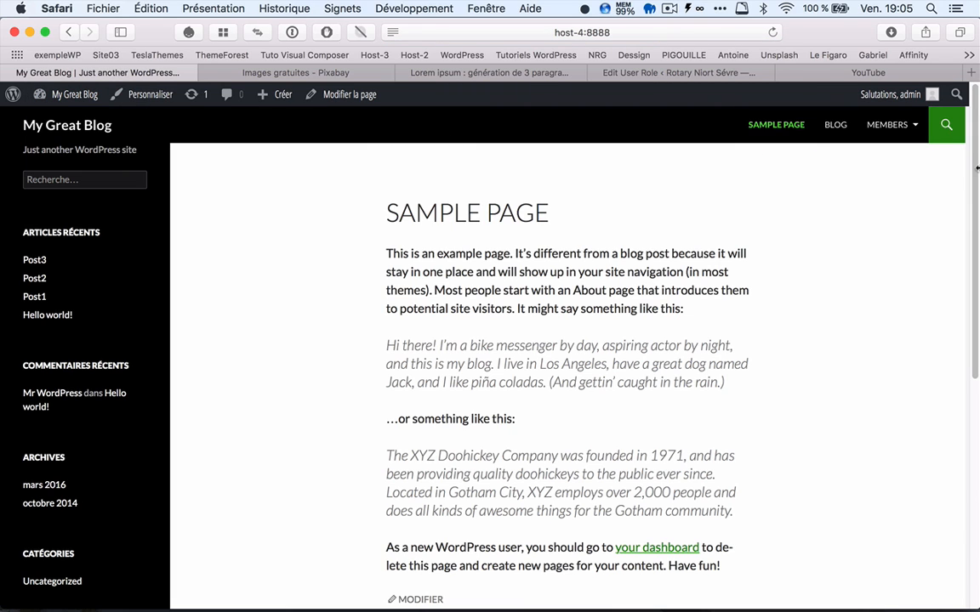
mouse_move(893, 95)
click(850, 173)
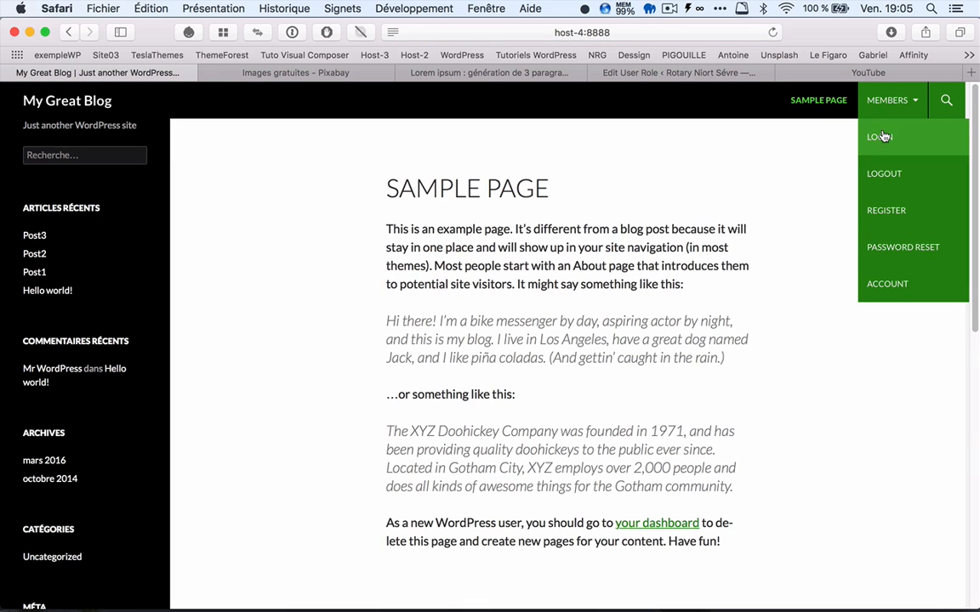
click(881, 138)
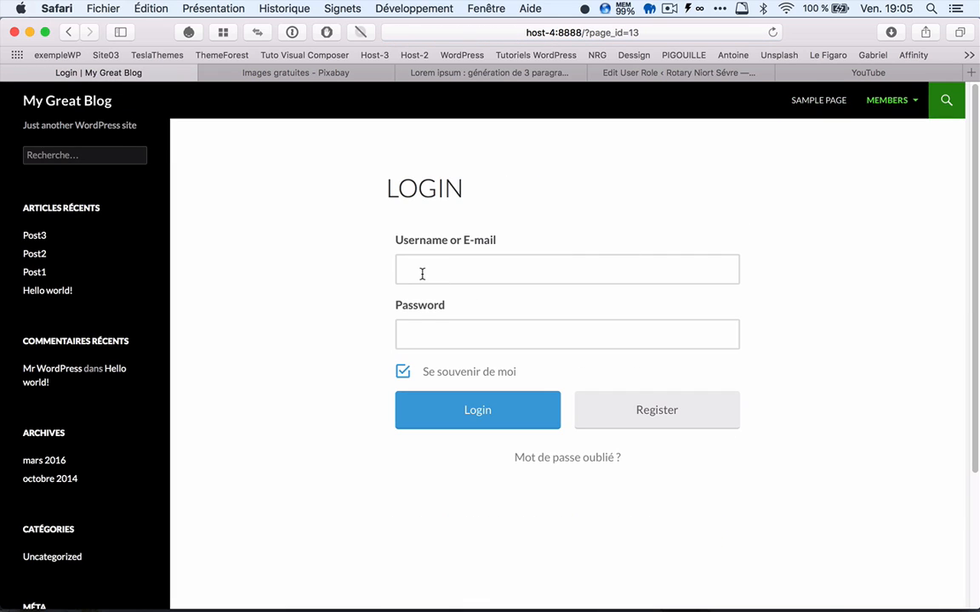
Step: Log in through the Login page as visiteur2 with the account password
click(422, 273)
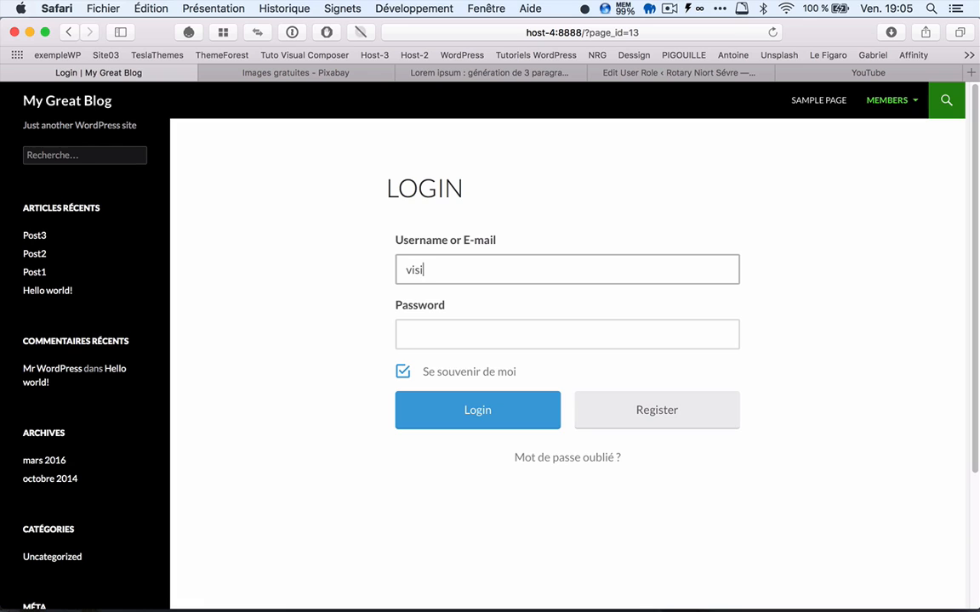
text(visiteur2)
key(Tab)
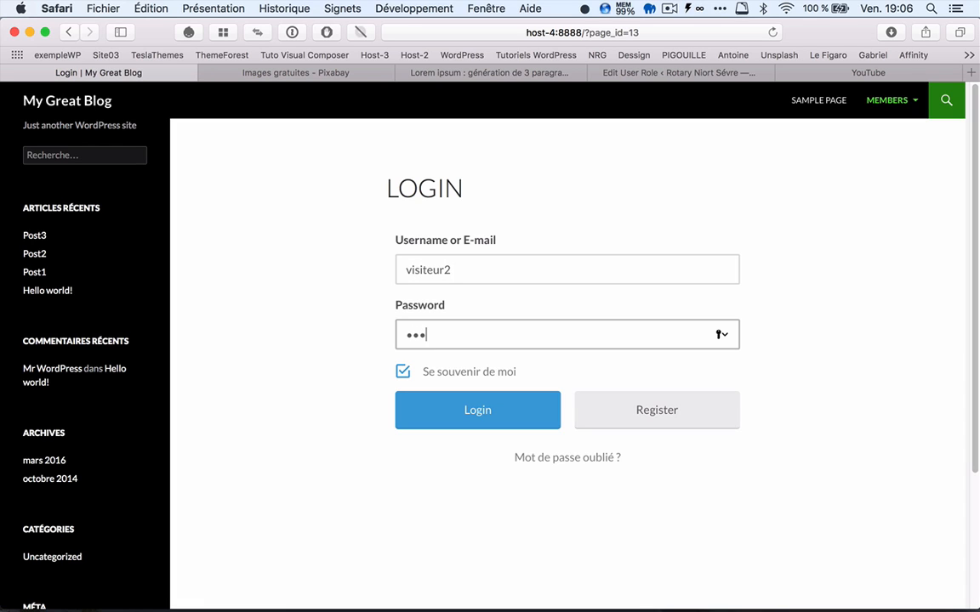
click(476, 410)
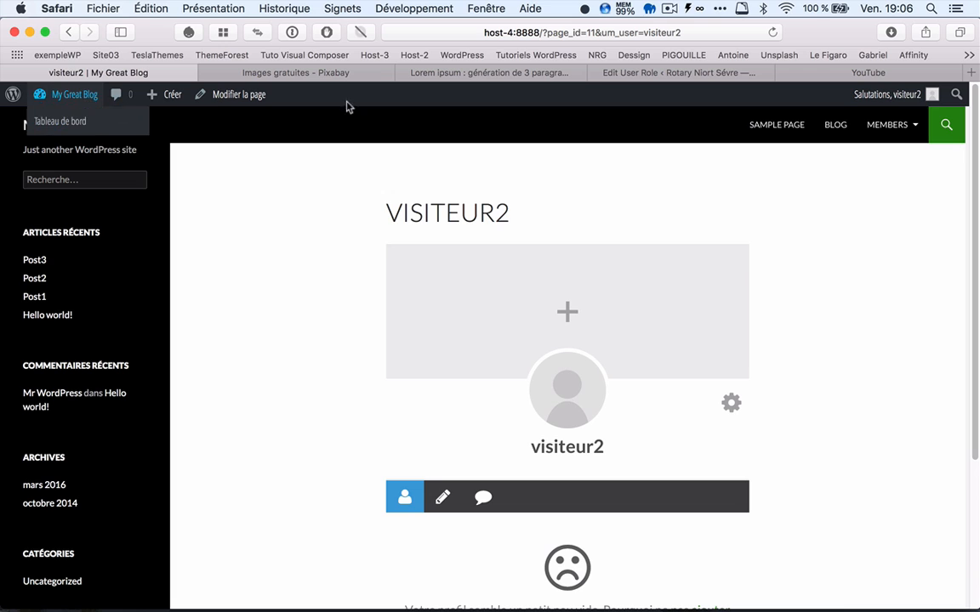
Step: Open the dashboard as visiteur2 and examine the available admin sections and the full list of articles
click(62, 97)
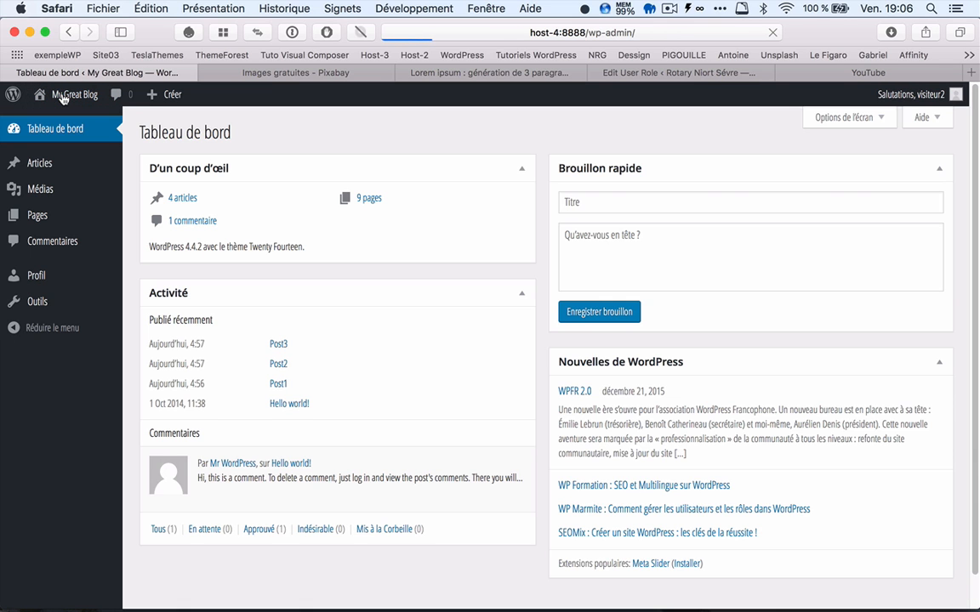
mouse_move(56, 170)
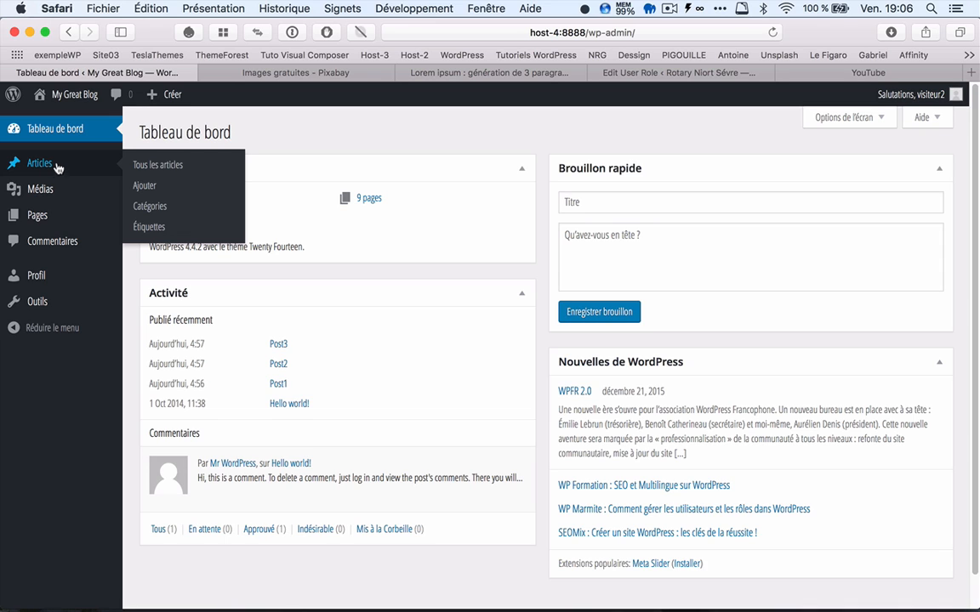
click(159, 167)
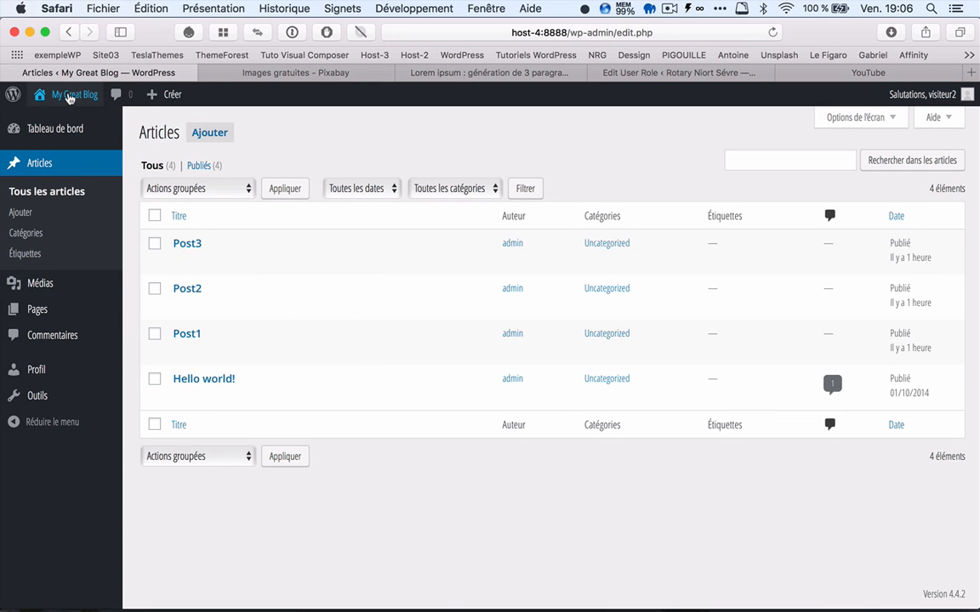
Step: Return to the public site and log visiteur2 out
click(69, 97)
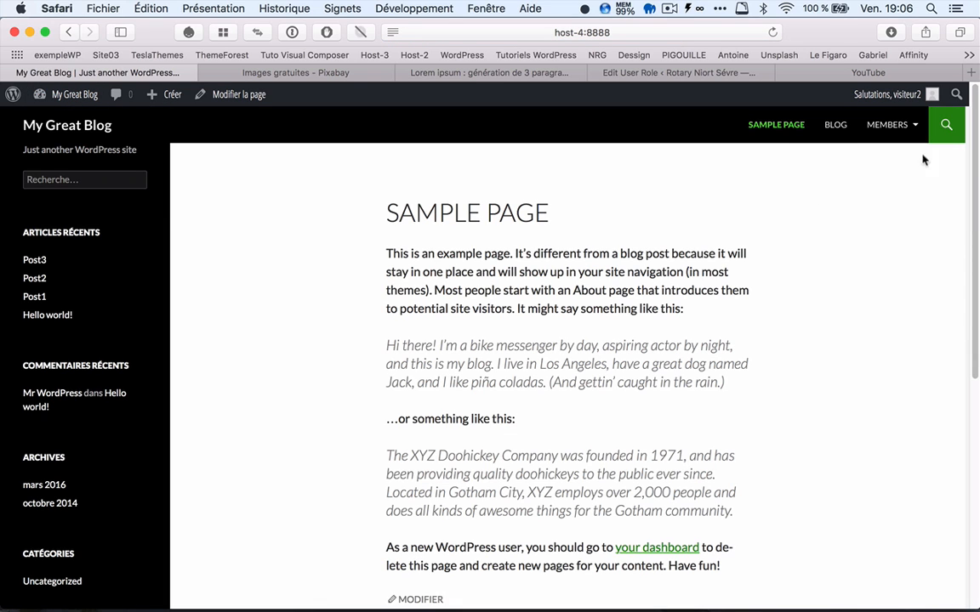
mouse_move(901, 94)
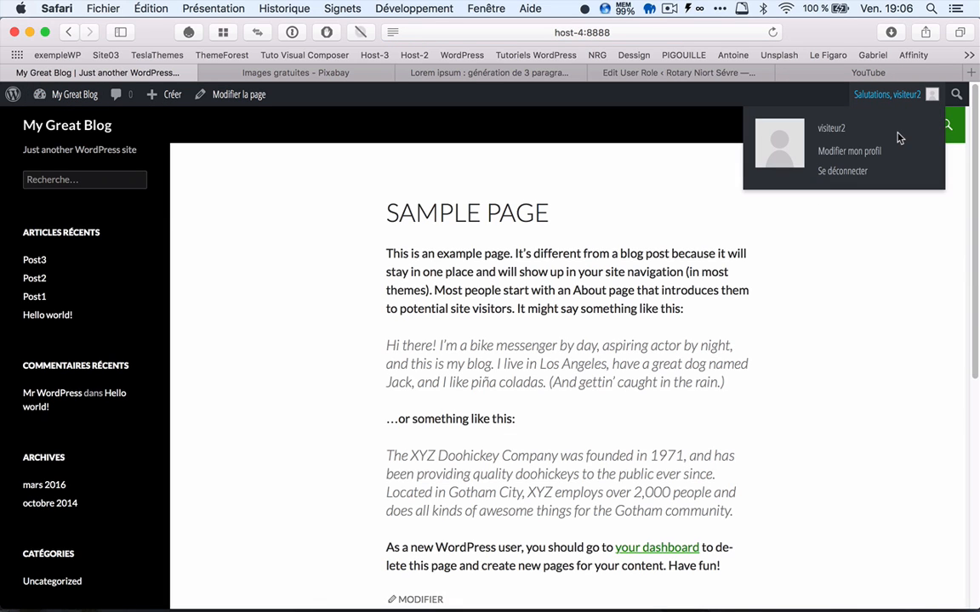
click(835, 174)
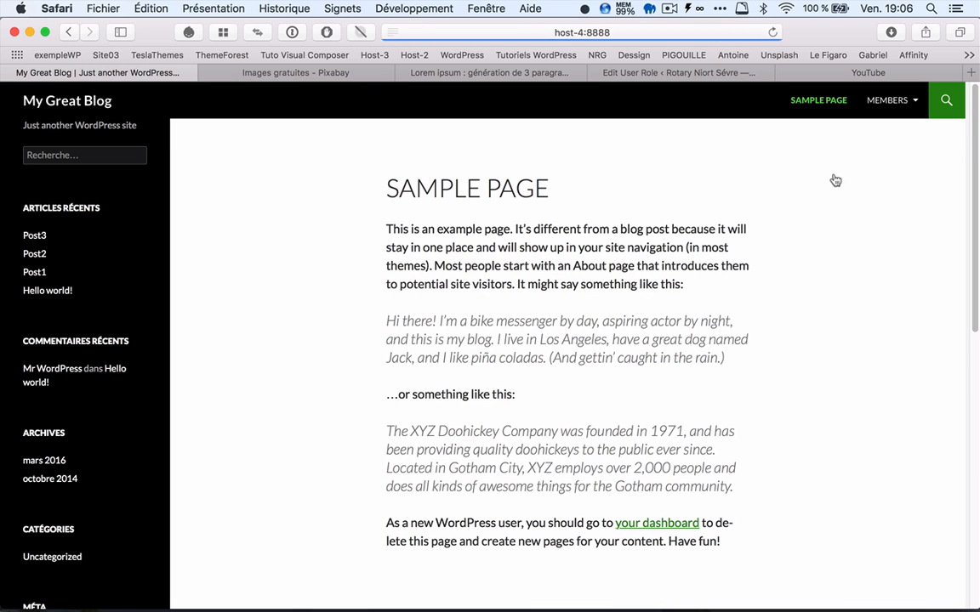